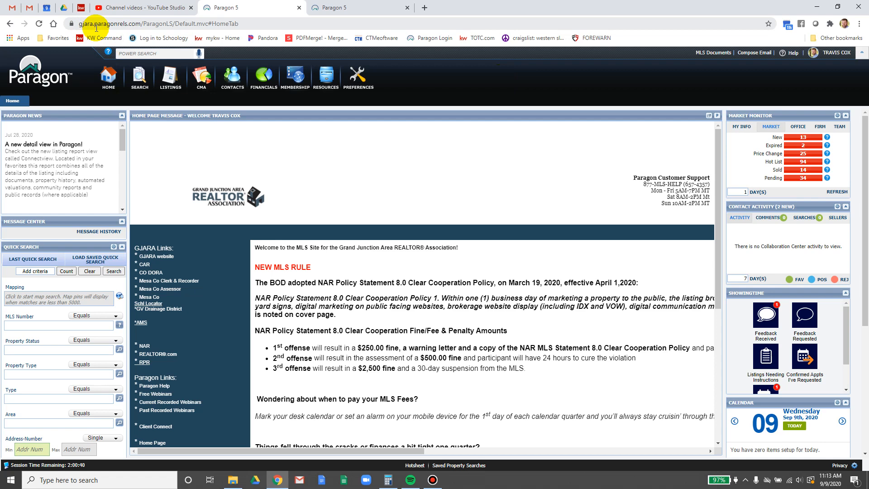
- Start a new Residential listing, show its Type choices, and bring up the KW Command contract
click(174, 78)
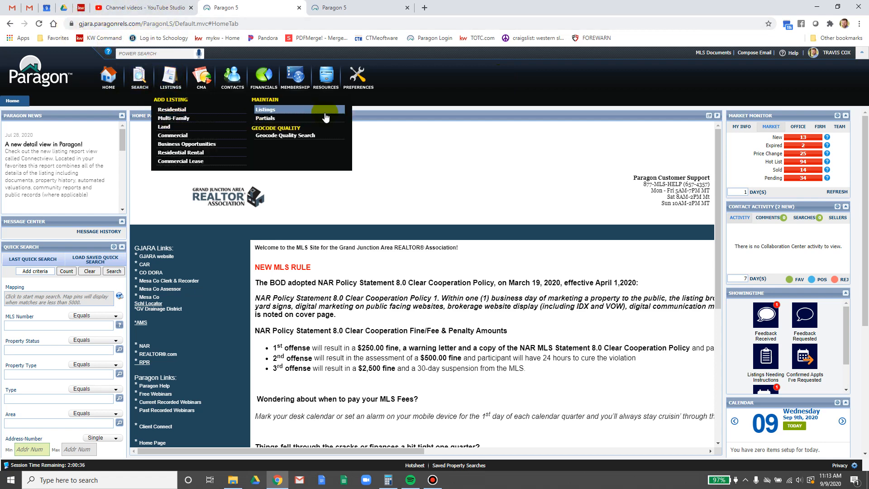
click(200, 110)
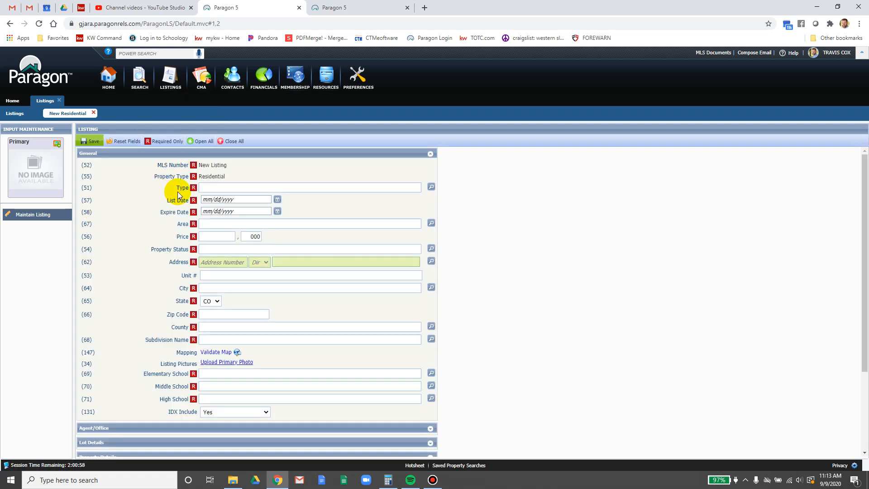
click(431, 187)
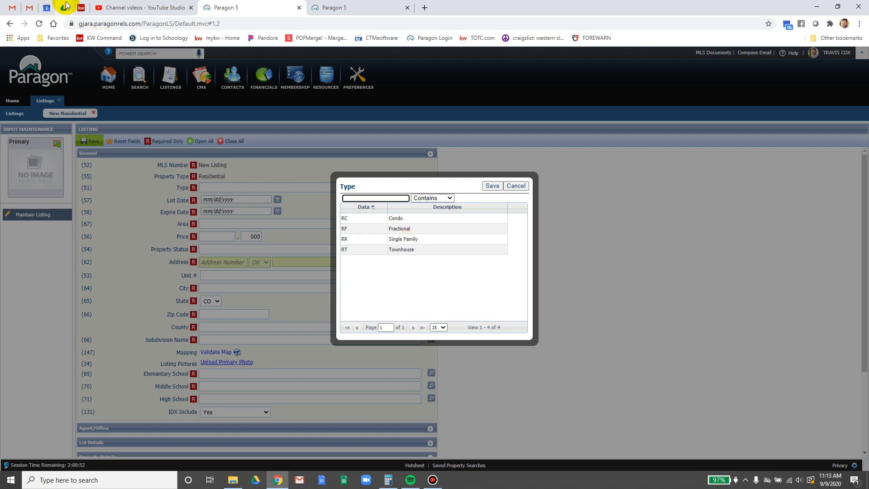
click(81, 7)
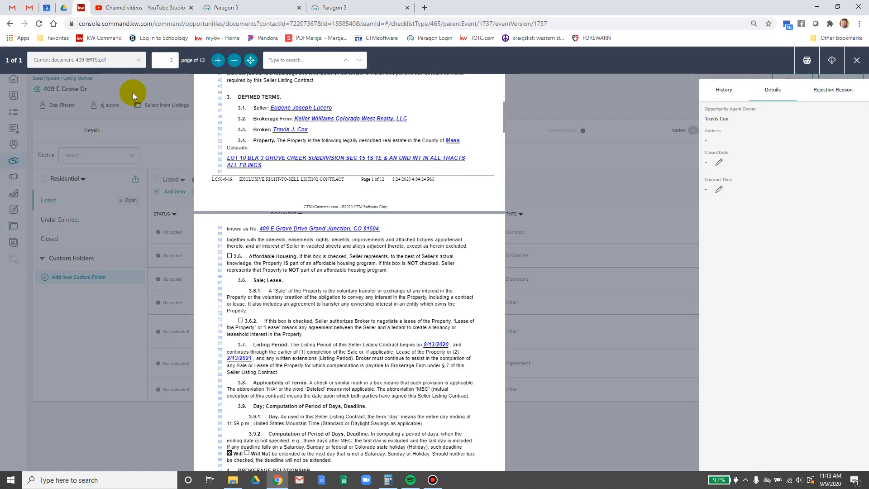
- Open the 409 tax card, zoom in, and highlight the SFR & Townhouse building use on page 3
click(856, 60)
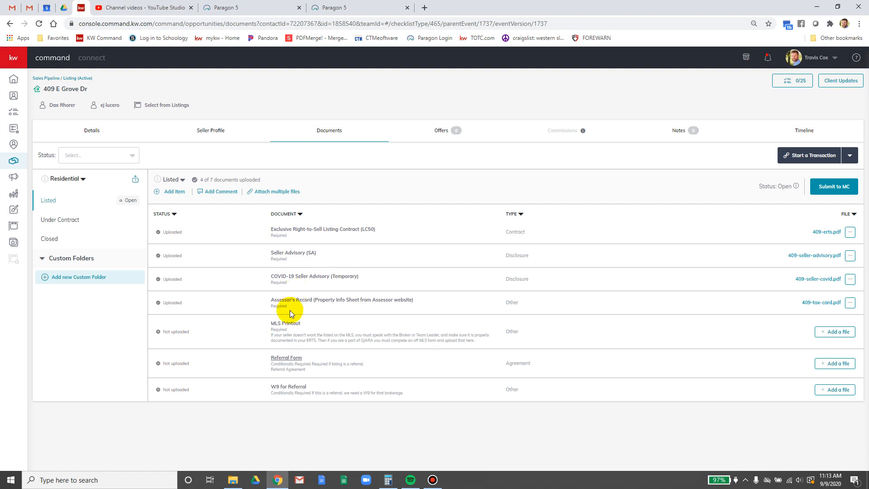
click(811, 303)
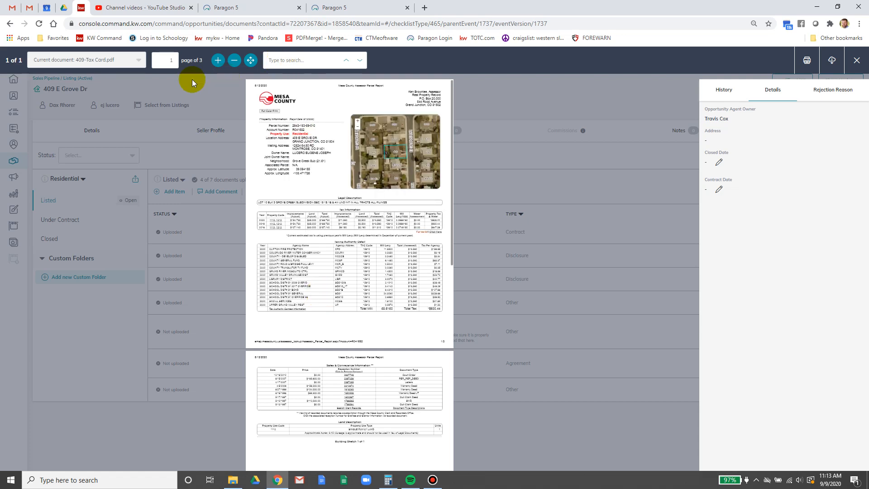
click(217, 61)
click(217, 60)
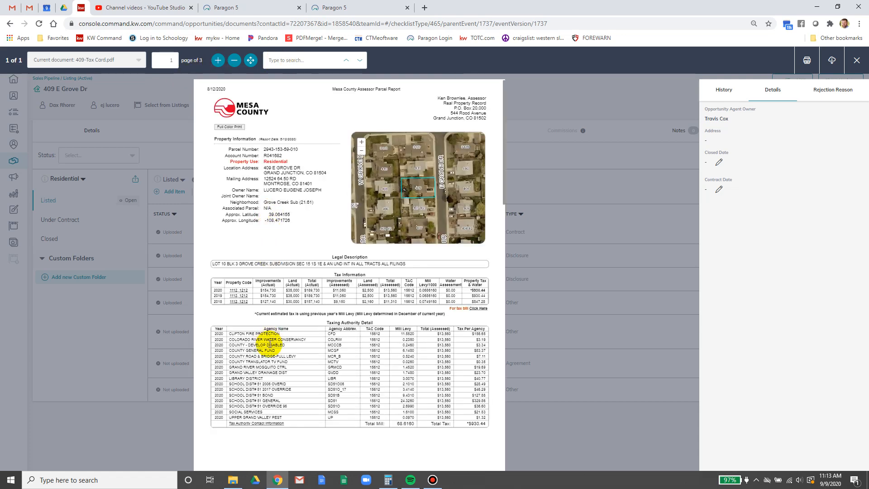
scroll(267, 334, down, 8)
scroll(270, 343, down, 10)
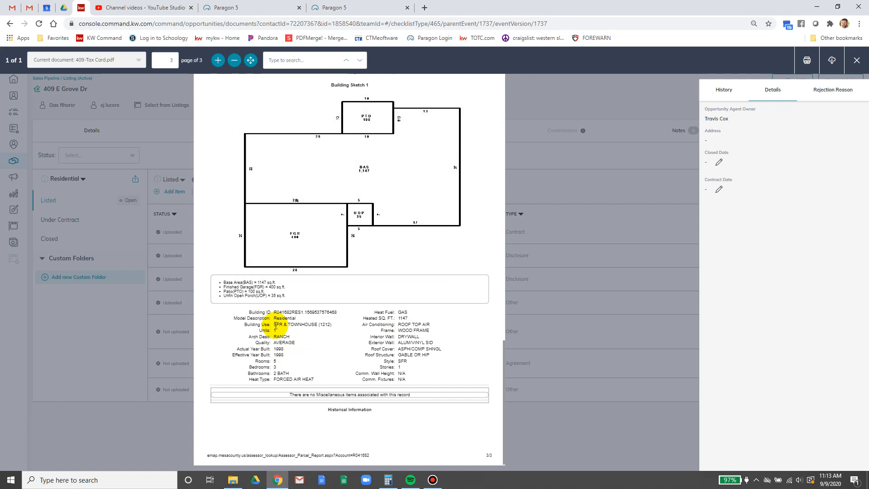
drag(277, 324, 317, 324)
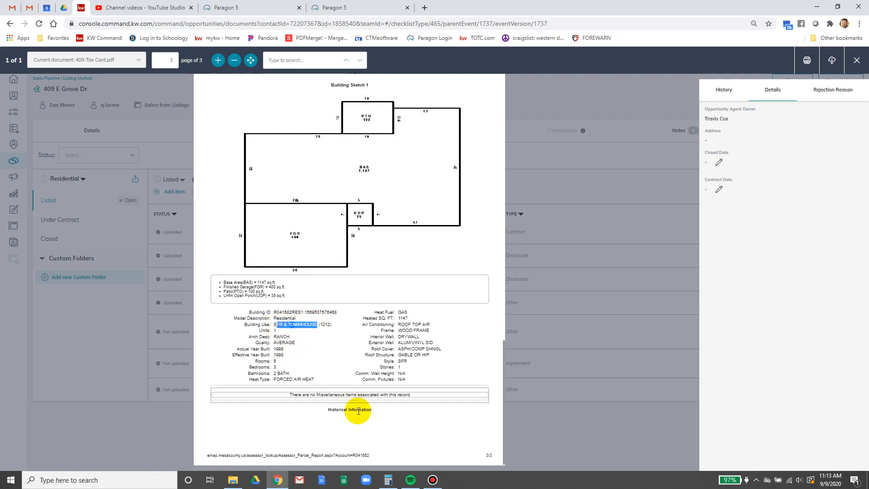
click(364, 7)
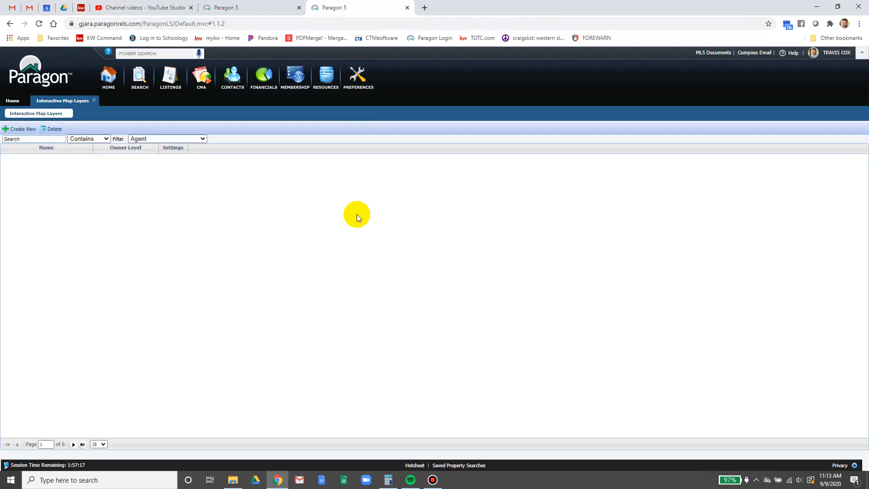
- Set the new listing's Type to RR - Single Family
click(261, 4)
click(394, 239)
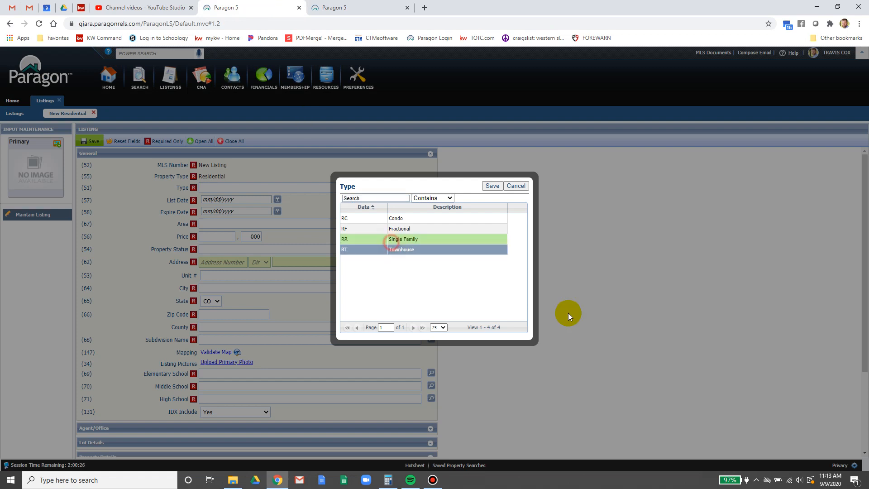
click(493, 186)
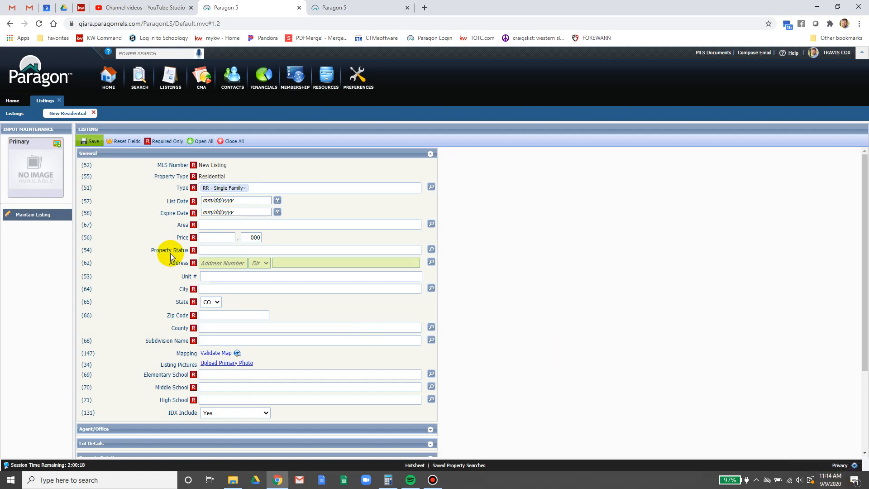
- Select the Expire Date field, then return to the KW Command document checklist
click(245, 212)
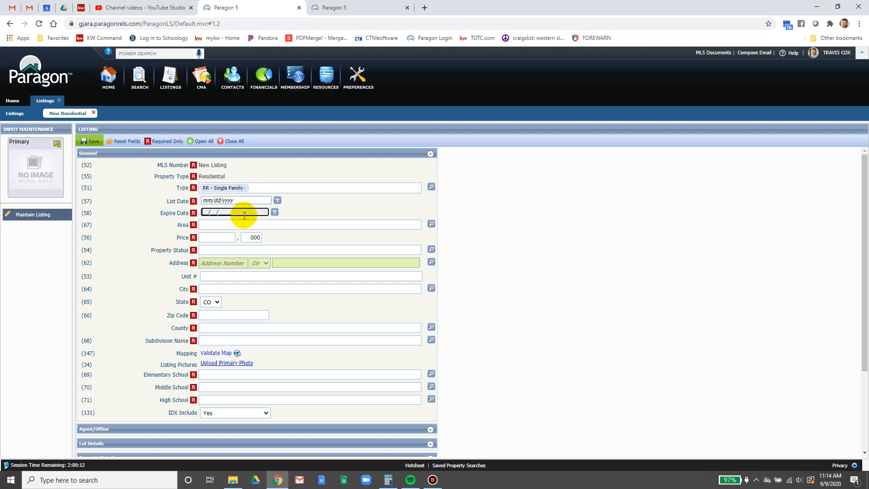
click(78, 6)
click(858, 62)
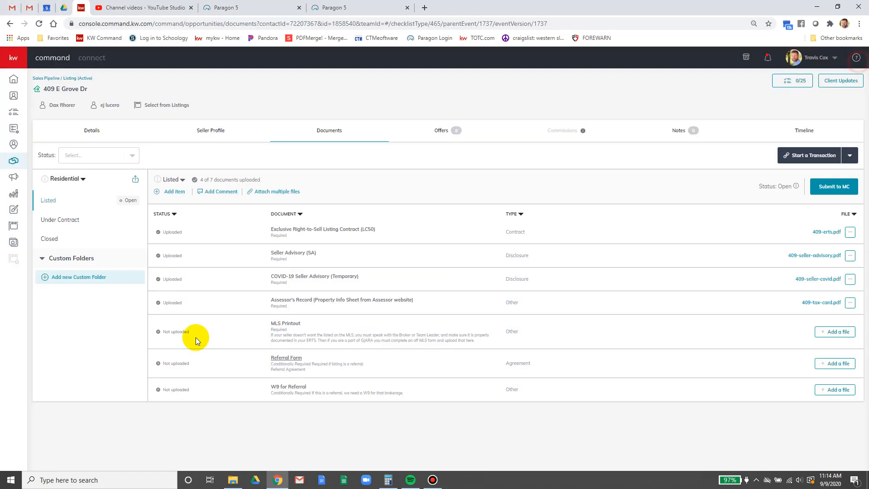
- Check the 409-erts.pdf listing period (8/13/2020 to 2/13/2021), then return to the Paragon form
click(827, 235)
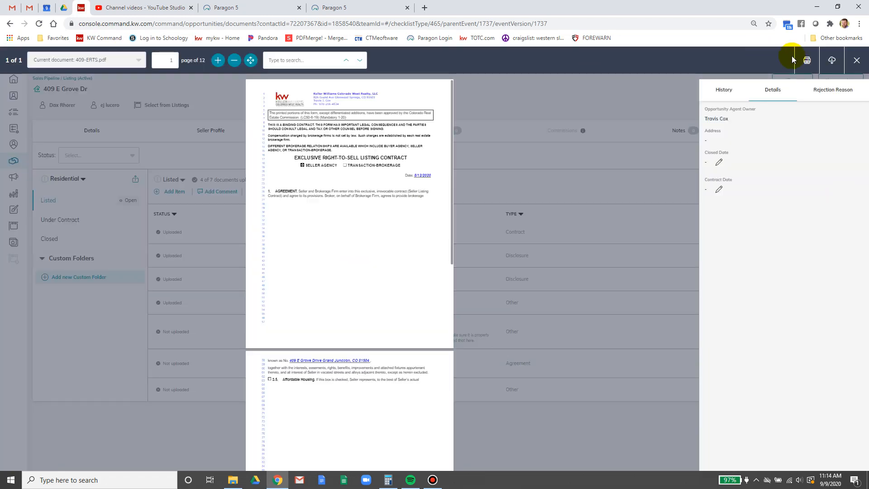
click(217, 60)
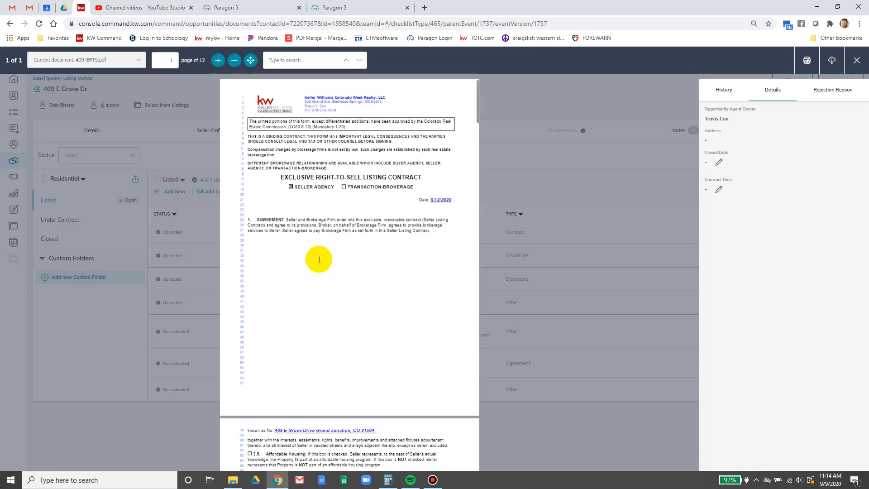
scroll(319, 259, down, 6)
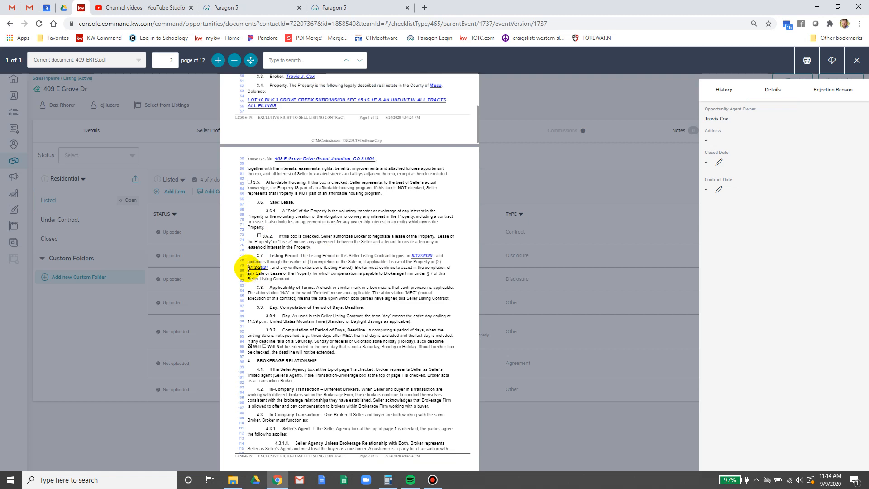
click(353, 7)
click(256, 6)
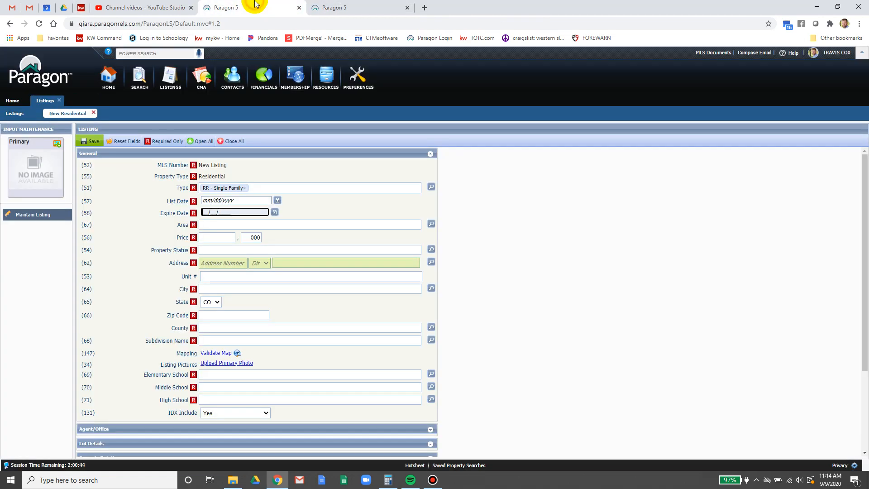
- Enter Expire Date 02/13/2021 and set Area to SE GrndJct - SE Grand Junction
text(02/13/)
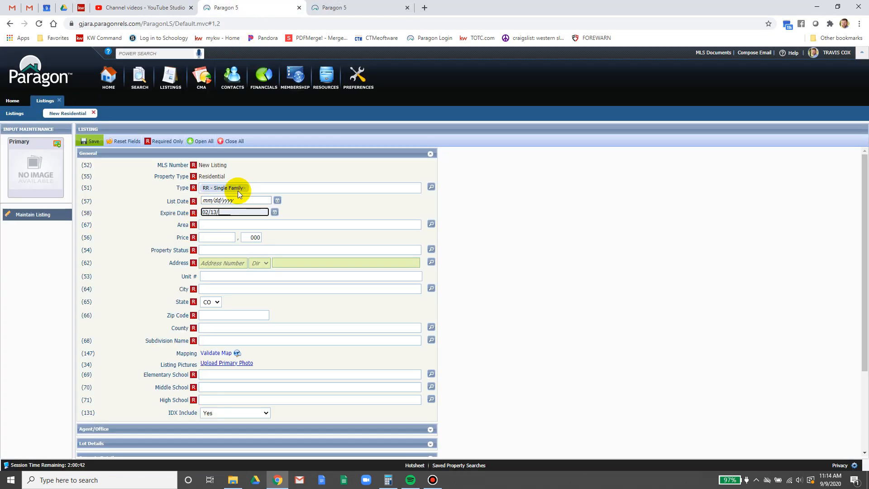
text(2021)
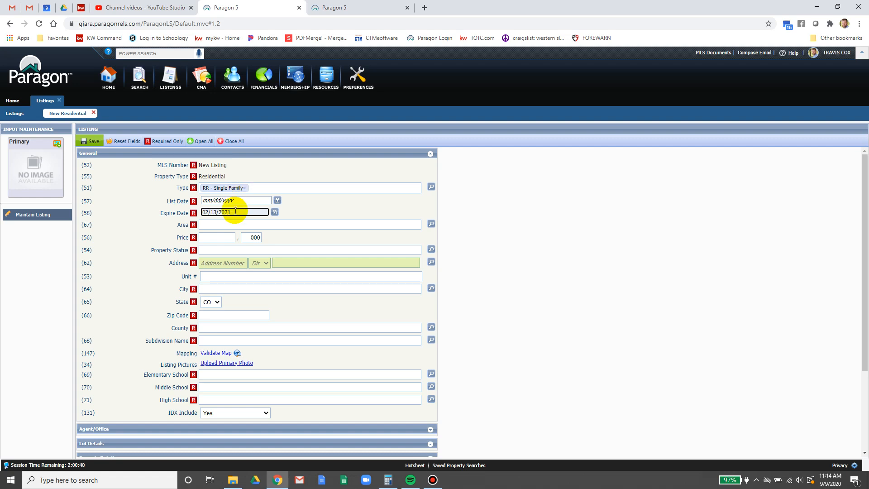
key(Tab)
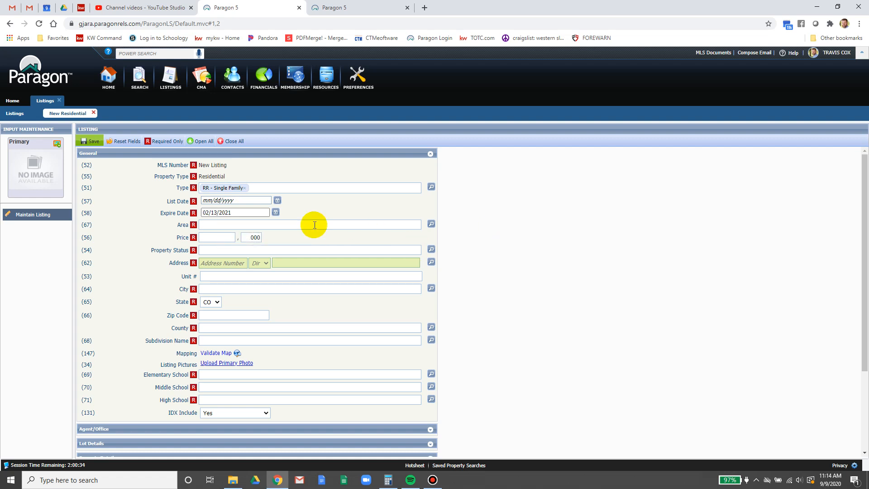
click(314, 225)
text(s)
click(245, 236)
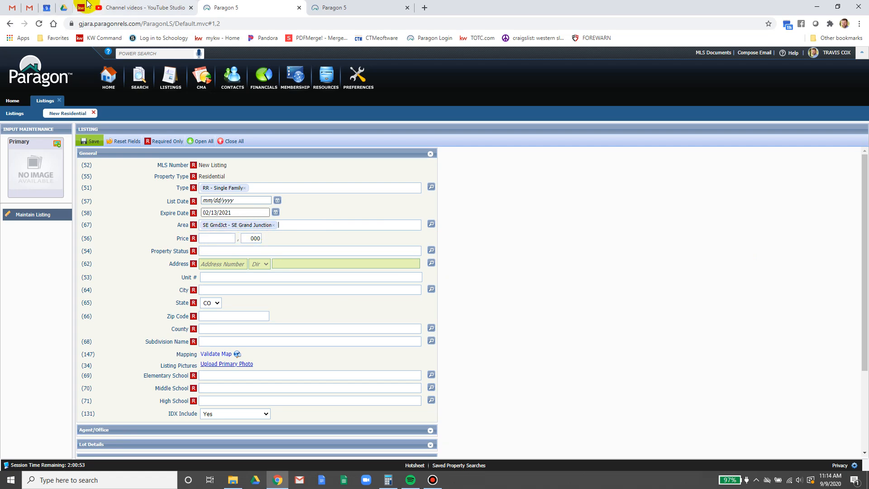
- Find the $240,000 price in section 11.1 of the ERTS contract, then return to Paragon
click(87, 5)
scroll(324, 278, up, 6)
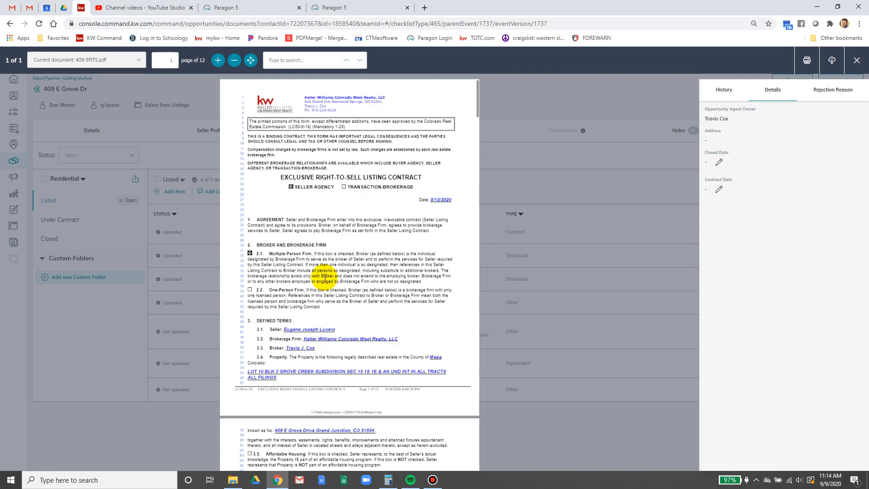
scroll(324, 278, down, 15)
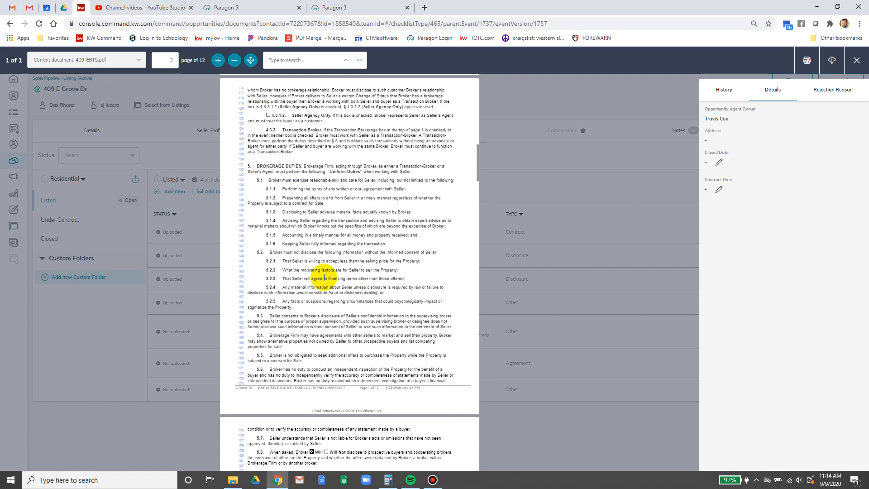
scroll(324, 277, down, 1)
scroll(324, 280, down, 5)
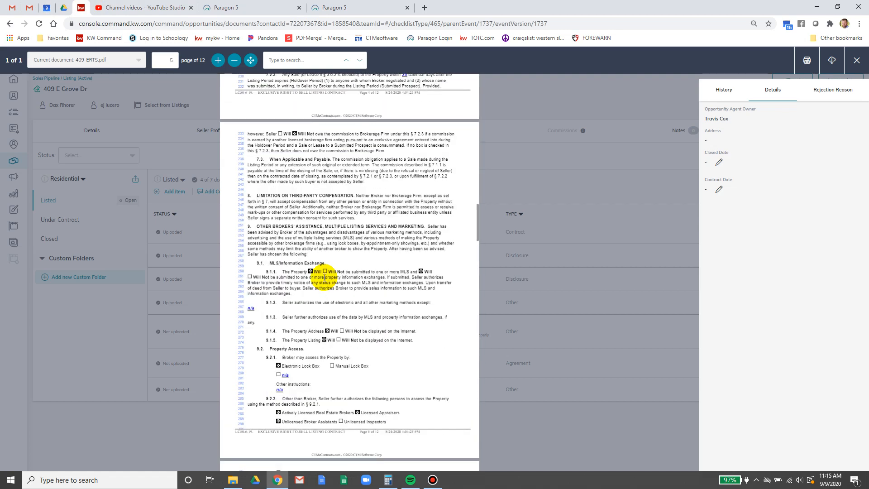
scroll(324, 277, up, 2)
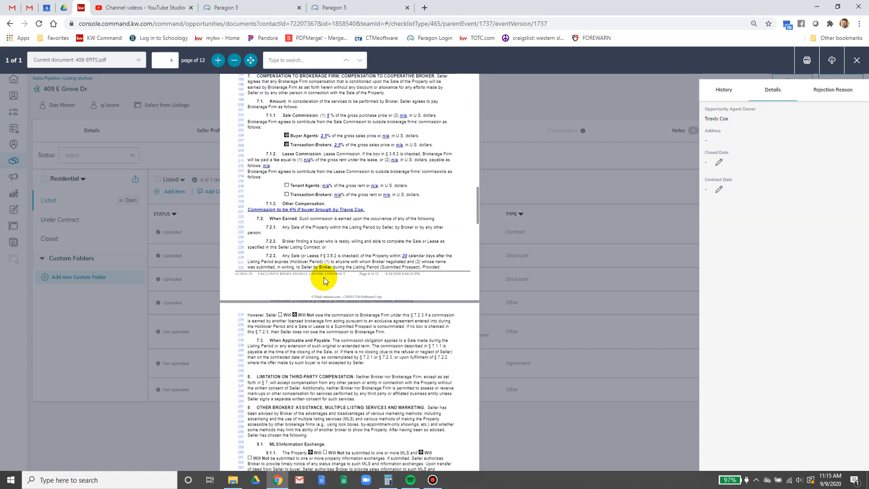
scroll(324, 277, down, 7)
scroll(324, 278, down, 4)
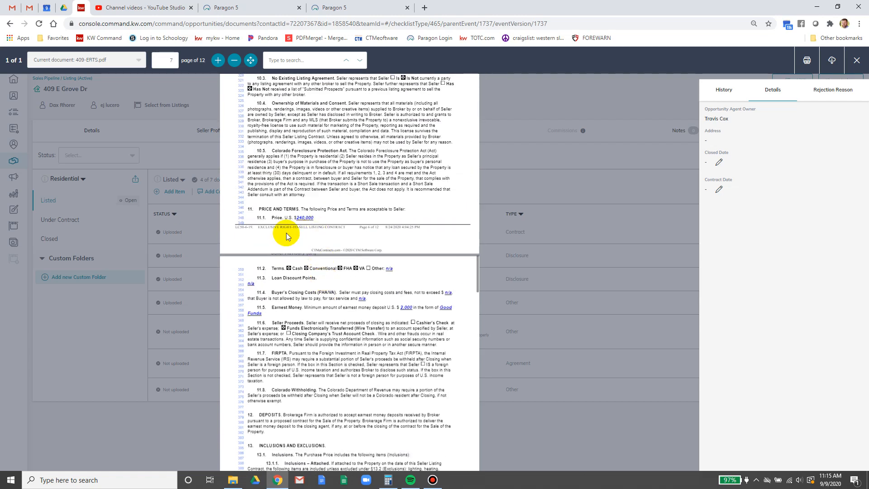
click(344, 7)
click(256, 6)
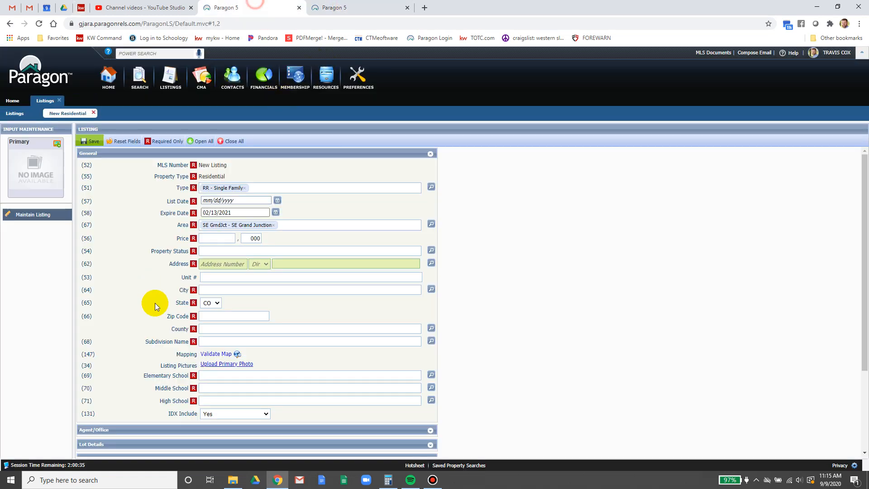
- Enter the listing price of 240,000 and dismiss the help hint
click(212, 239)
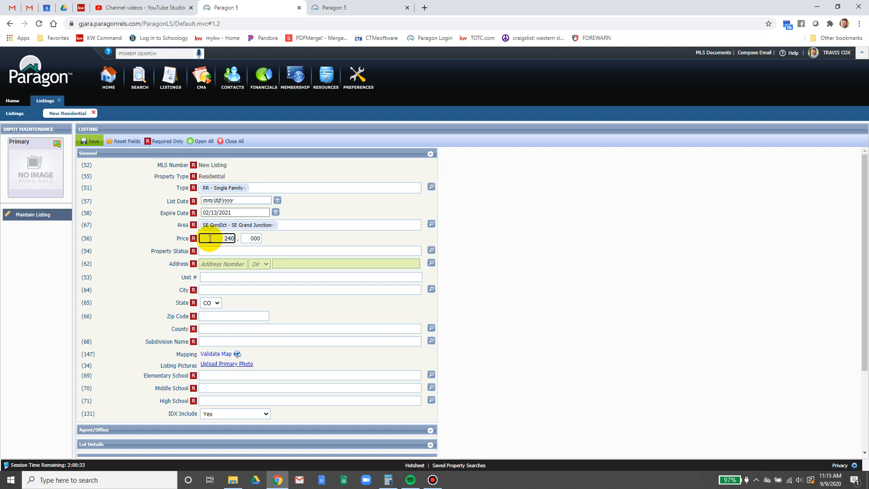
click(214, 249)
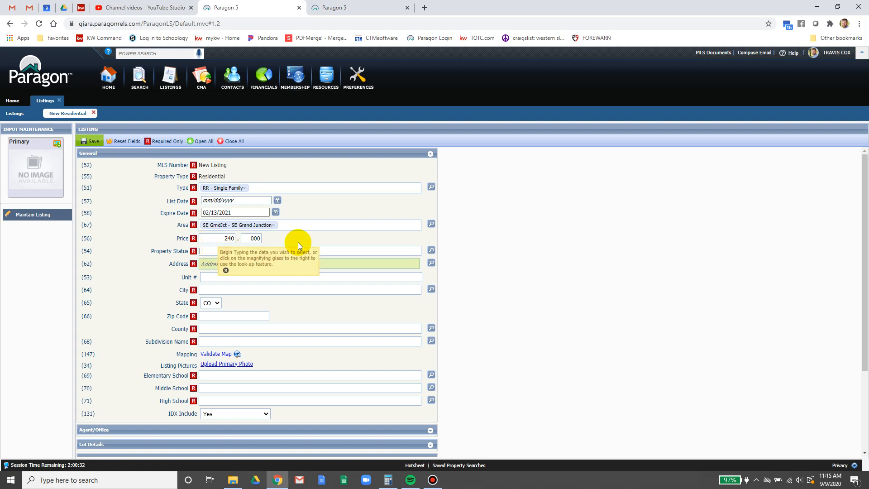
click(494, 247)
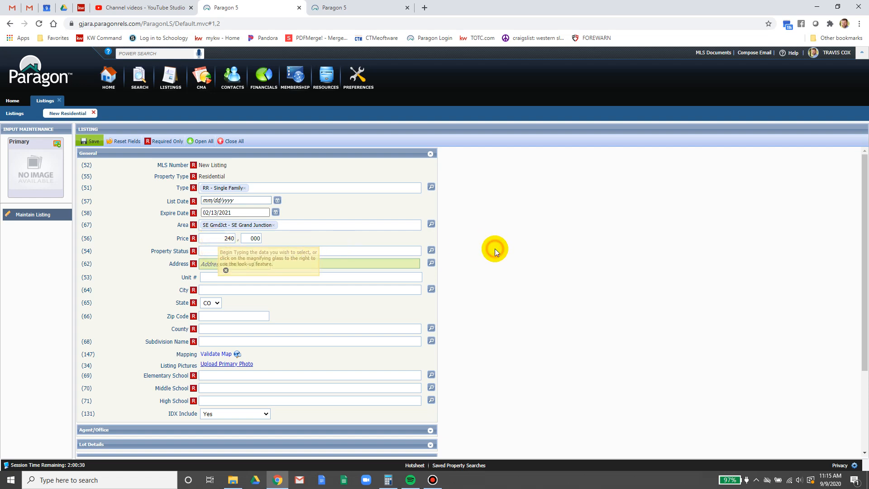
- Save the listing as partial listing -27060 and continue input
click(91, 142)
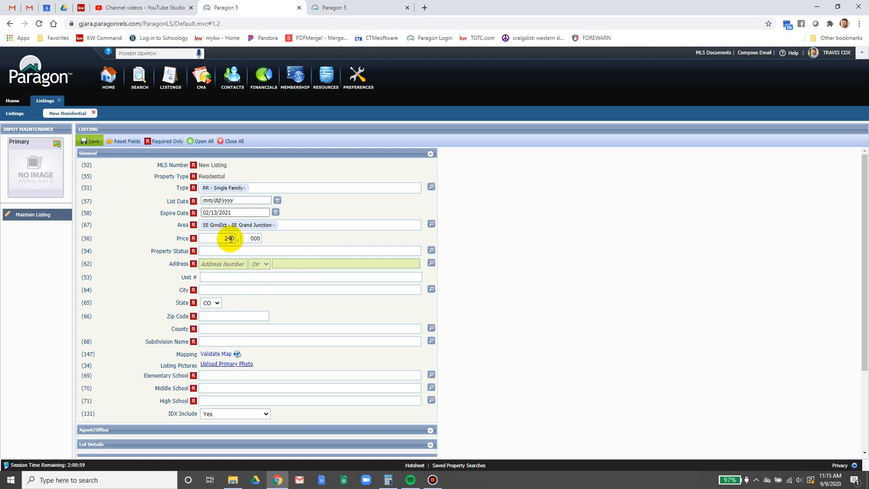
click(81, 141)
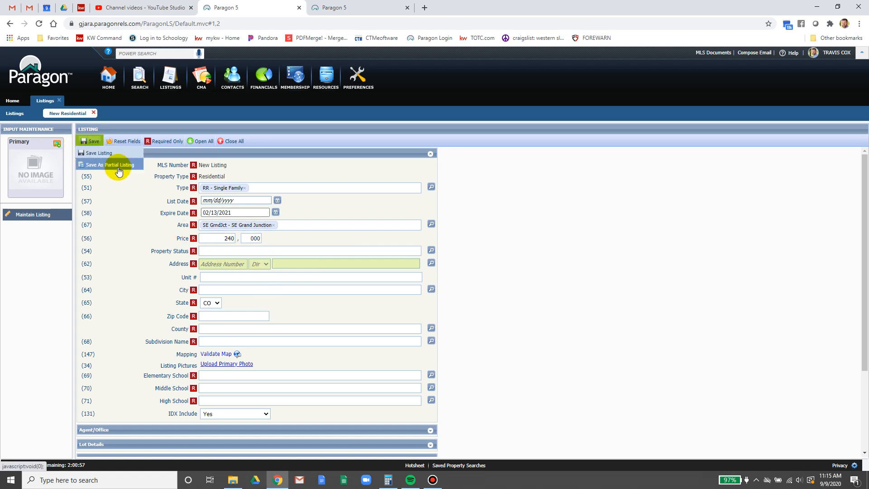
click(117, 167)
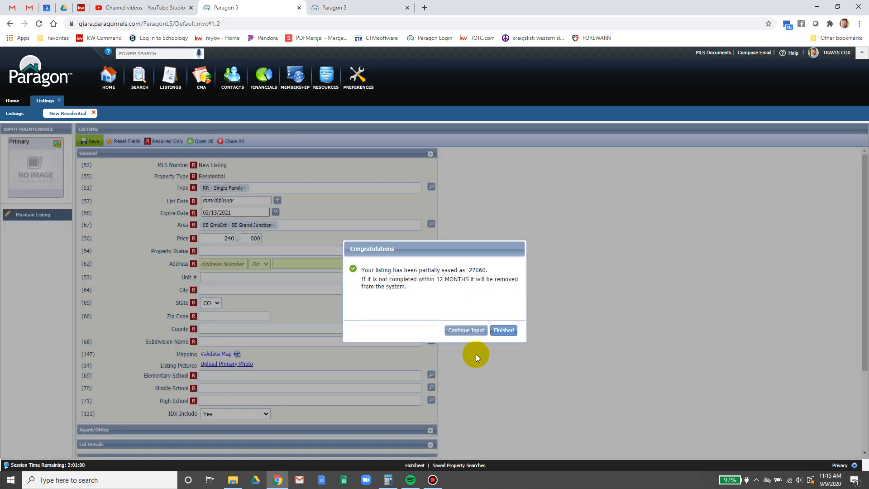
click(466, 330)
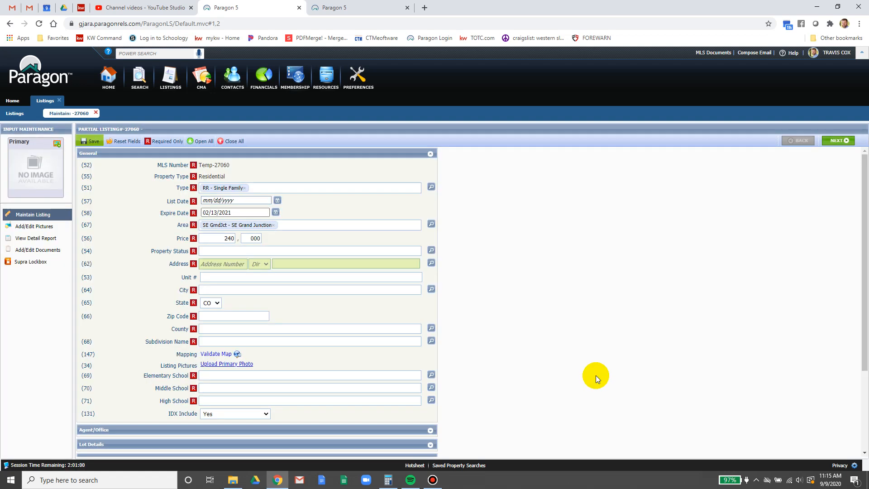
click(219, 264)
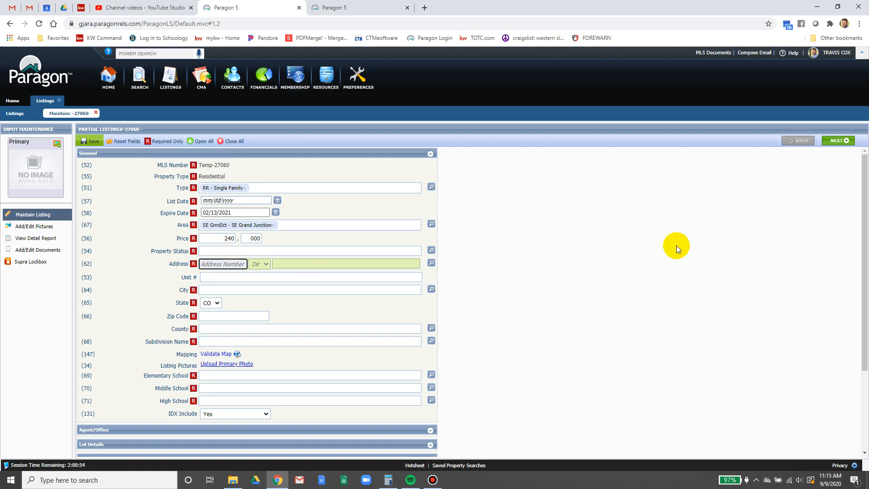
key(Tab)
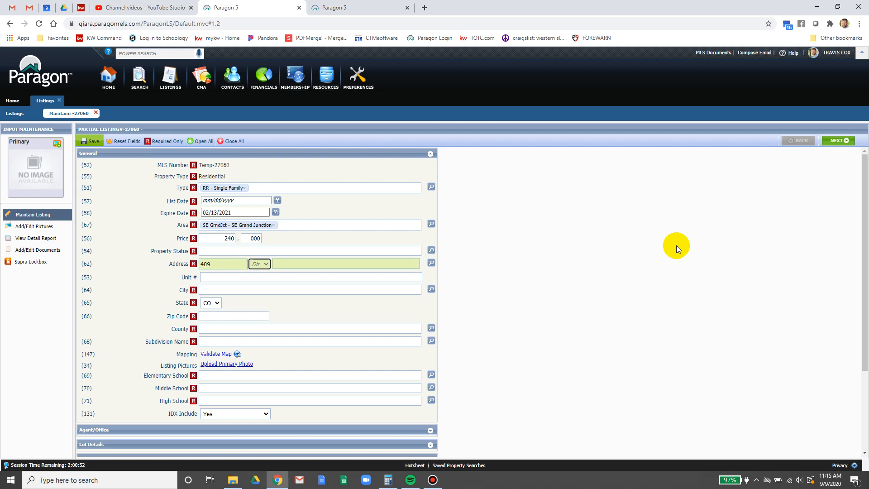
key(Tab)
text(grove)
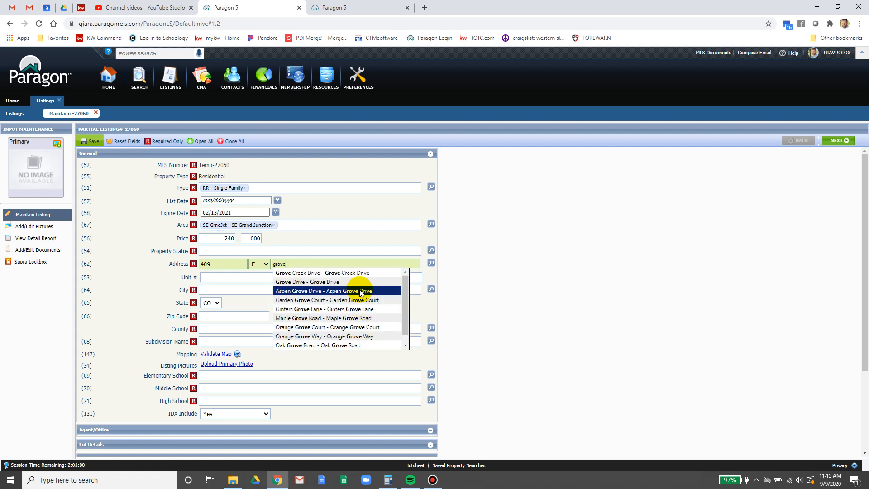
click(360, 283)
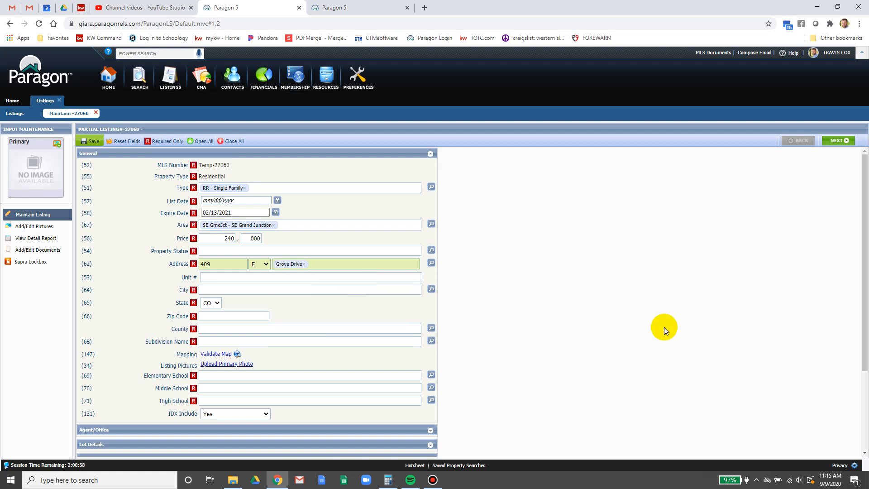
- Set City to Grand Junction and zip code to 81504
click(219, 290)
text(gra)
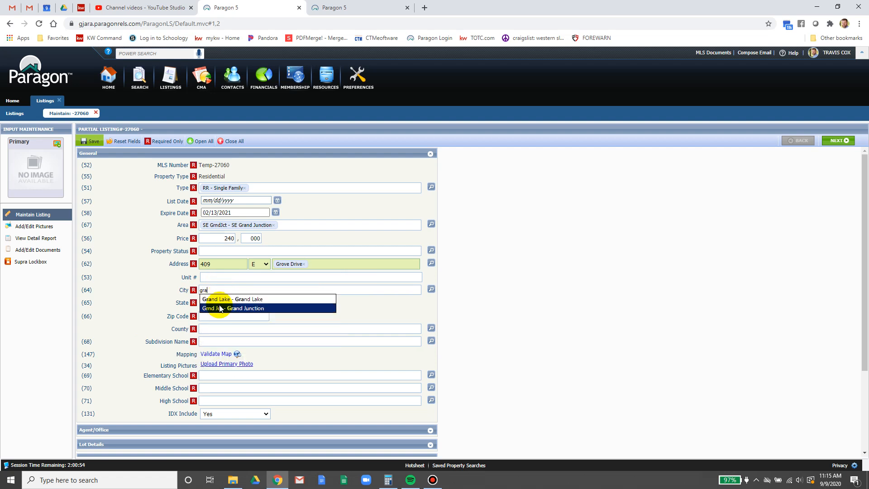
click(248, 308)
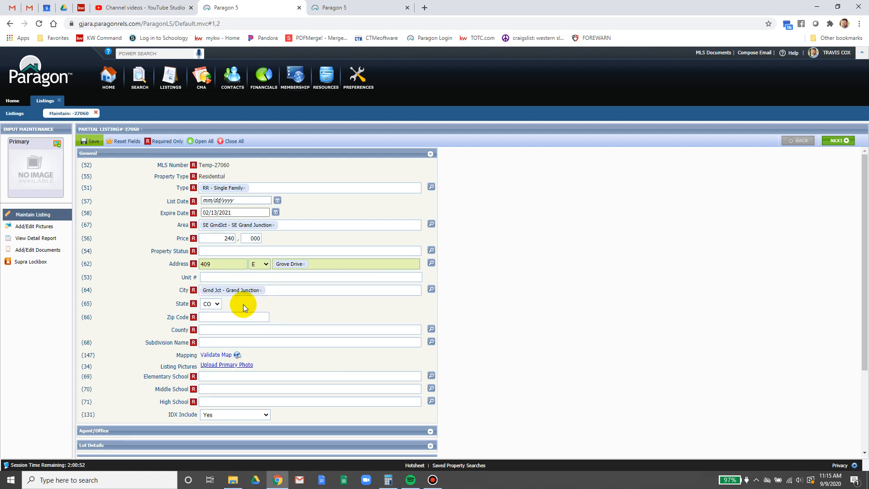
click(215, 318)
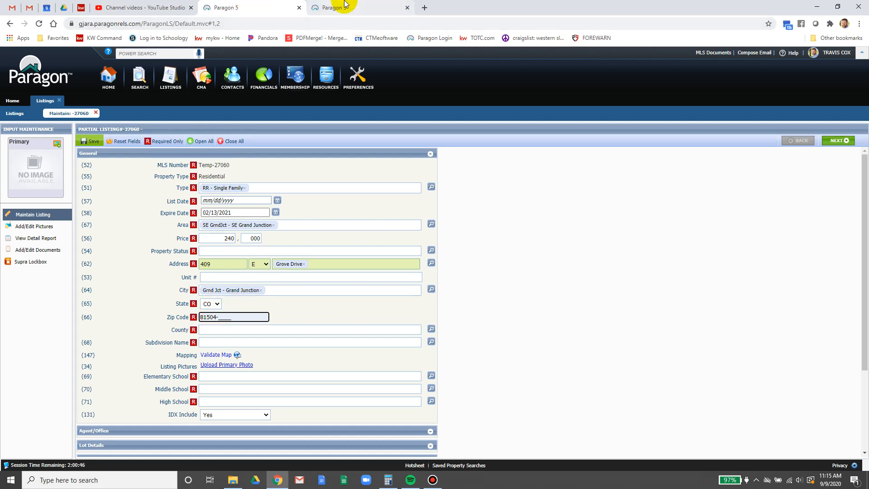
mouse_move(345, 4)
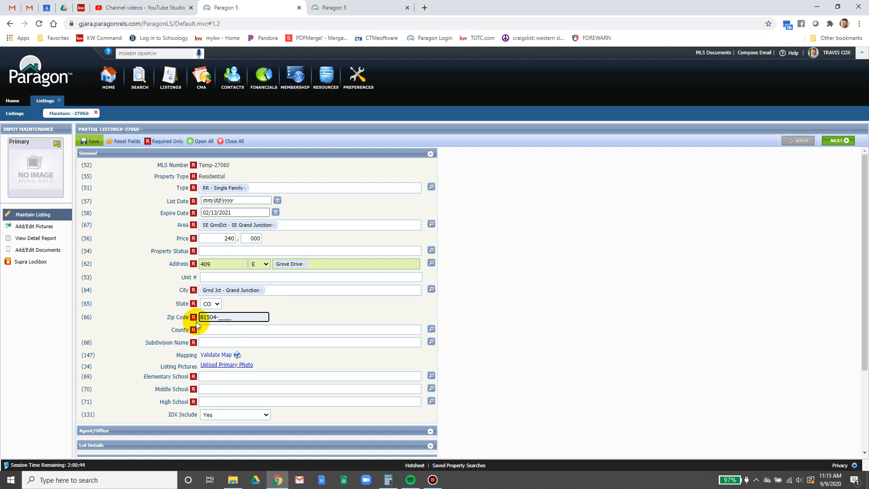
- Review page 1 of the KW Command contract for Mesa County and Grove Creek Subdivision
click(81, 7)
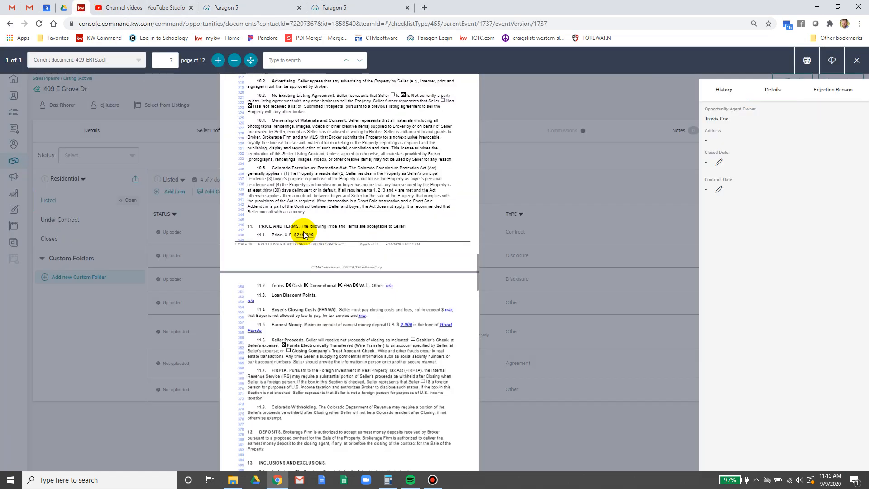
scroll(313, 239, up, 15)
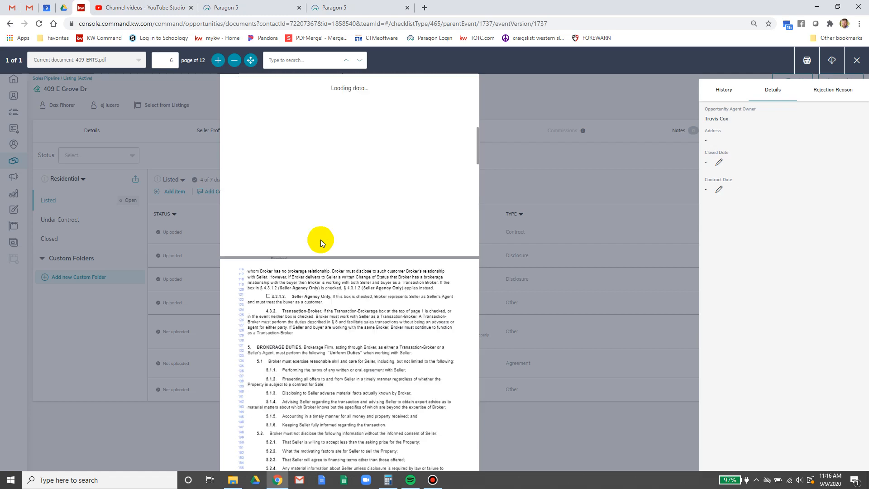
scroll(321, 243, up, 20)
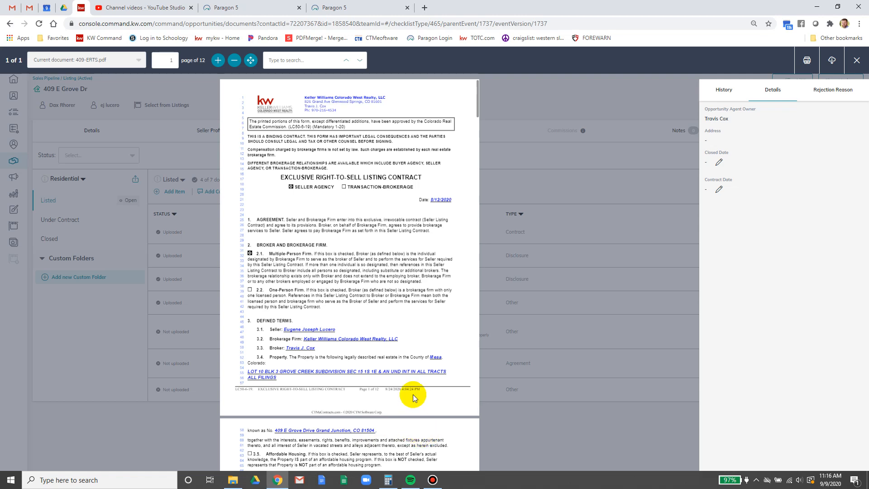
click(360, 5)
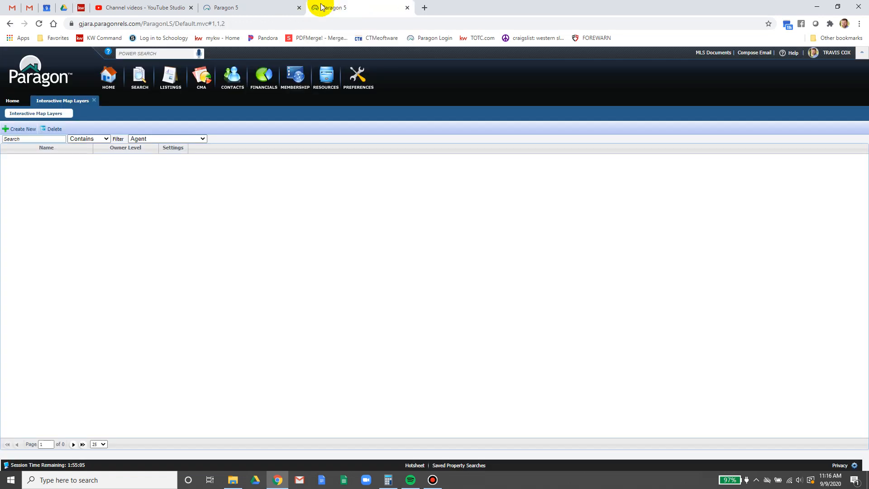
- Close the extra map-layers tab, set County to Mesa - Mesa, and return to the contract
click(408, 8)
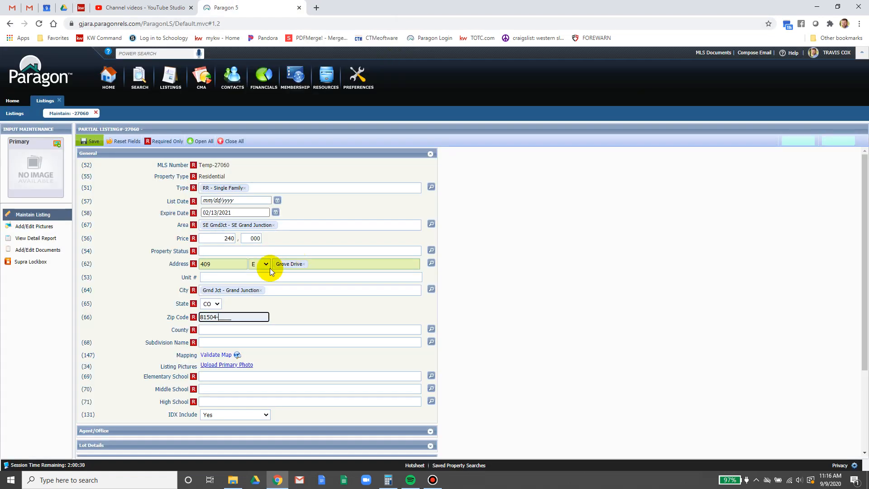
click(214, 328)
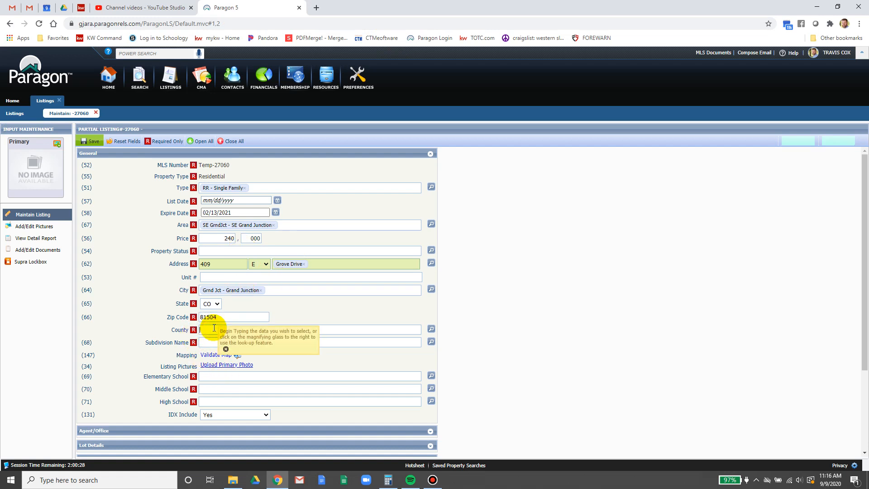
text(mes)
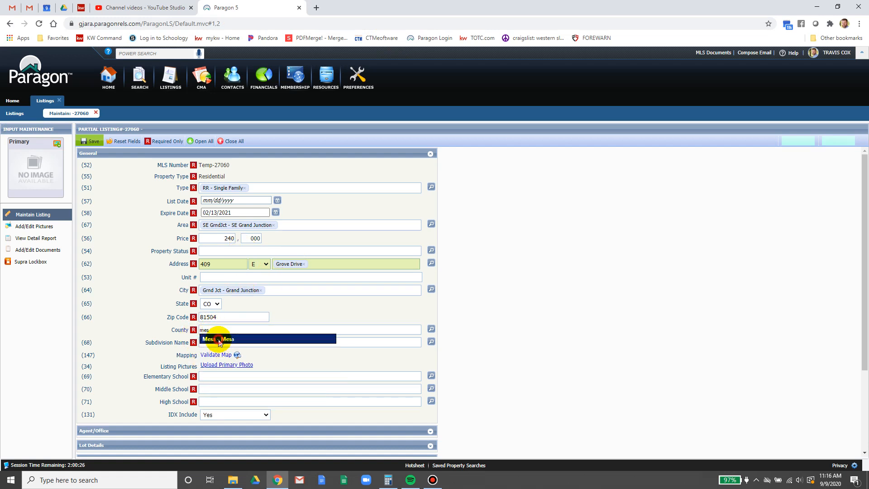
click(219, 340)
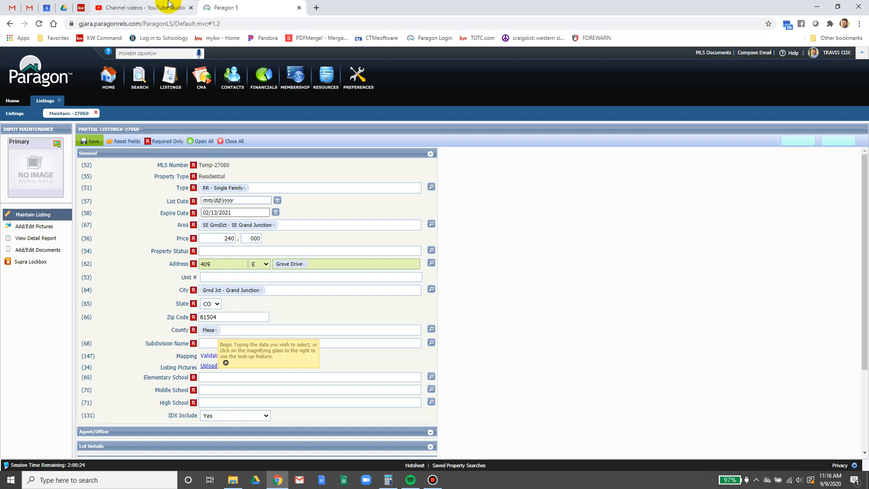
click(82, 6)
- Find Grove Creek Subdivision in the contract and set Subdivision Name to GROVECREEK - Grove Creek Sub
scroll(348, 404, down, 5)
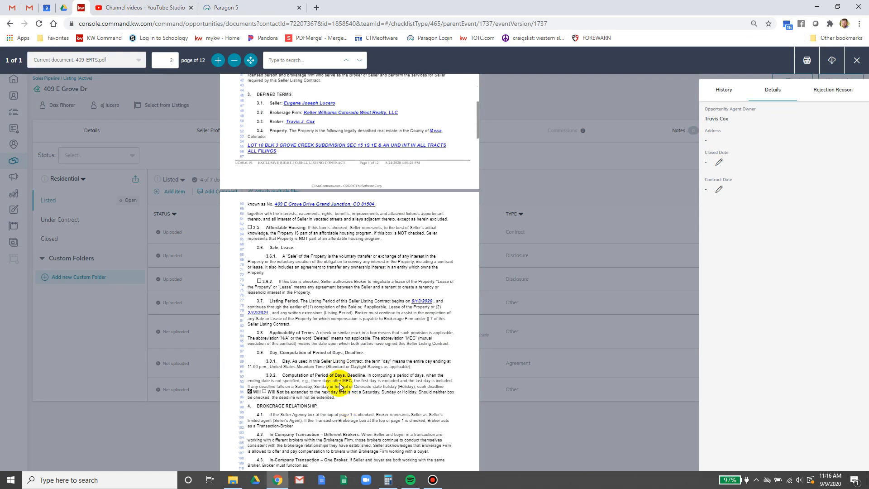
drag(279, 146, 342, 144)
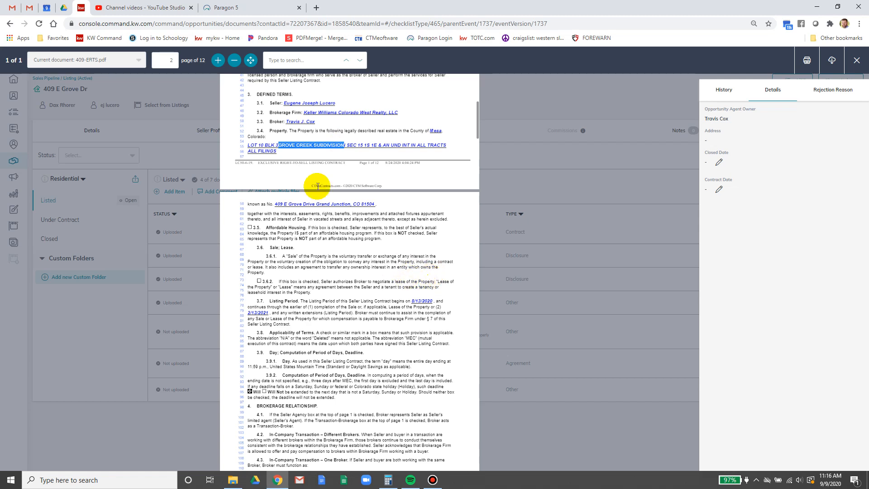
click(226, 6)
click(213, 343)
text(g)
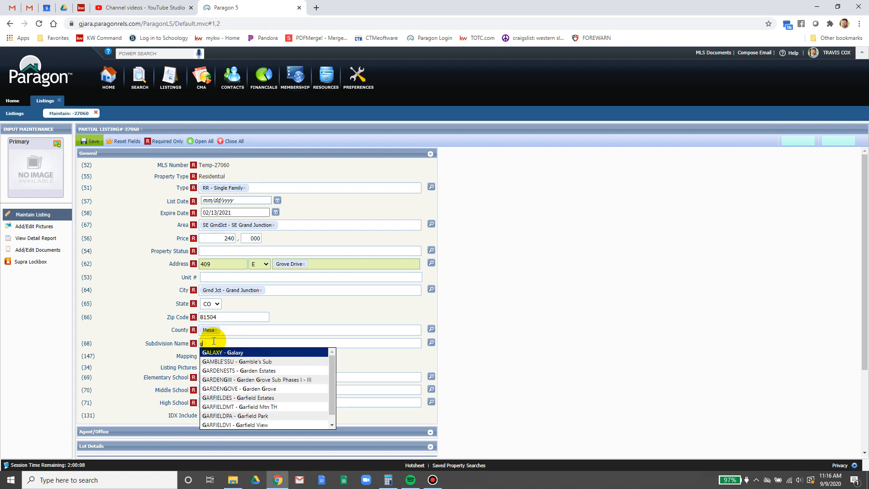
text(rove)
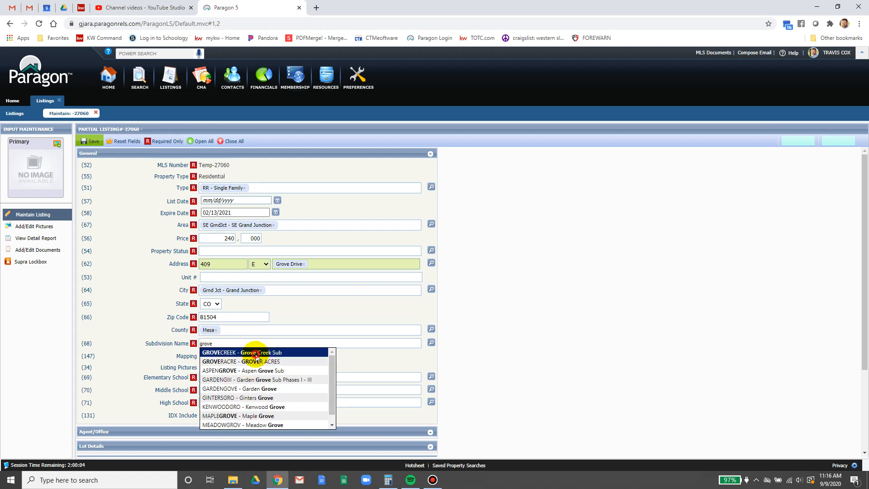
click(256, 352)
click(222, 357)
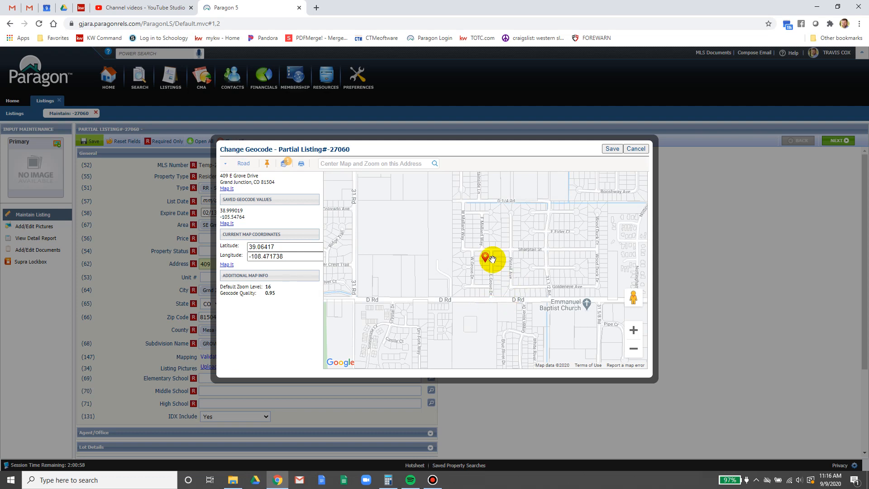
- Save the property's map location, review the Location fields, and open a blank browser tab
scroll(493, 267, up, 1)
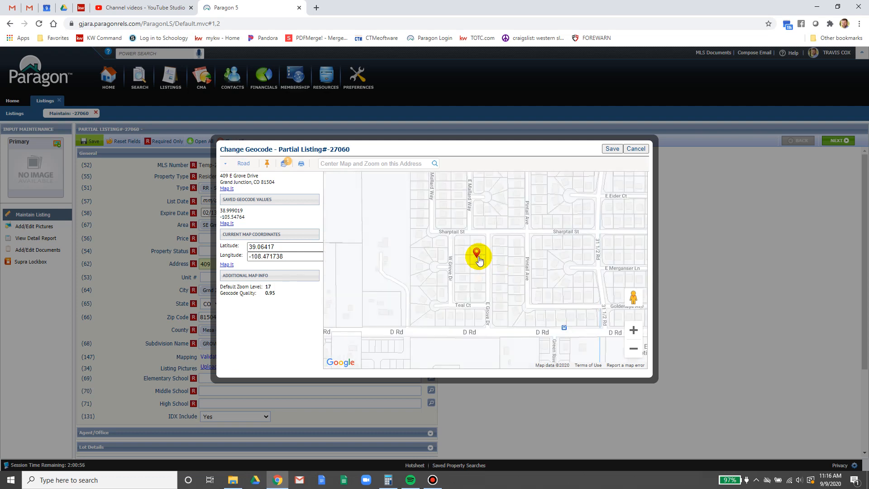
click(611, 149)
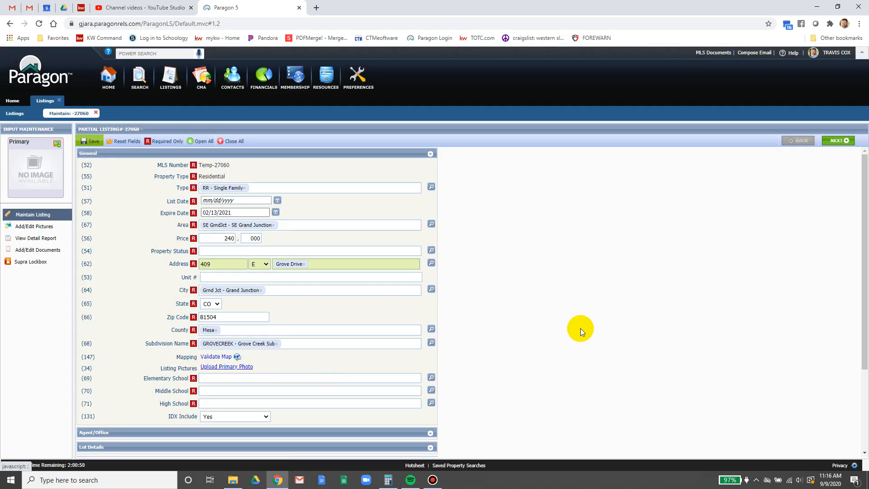
scroll(580, 329, down, 1)
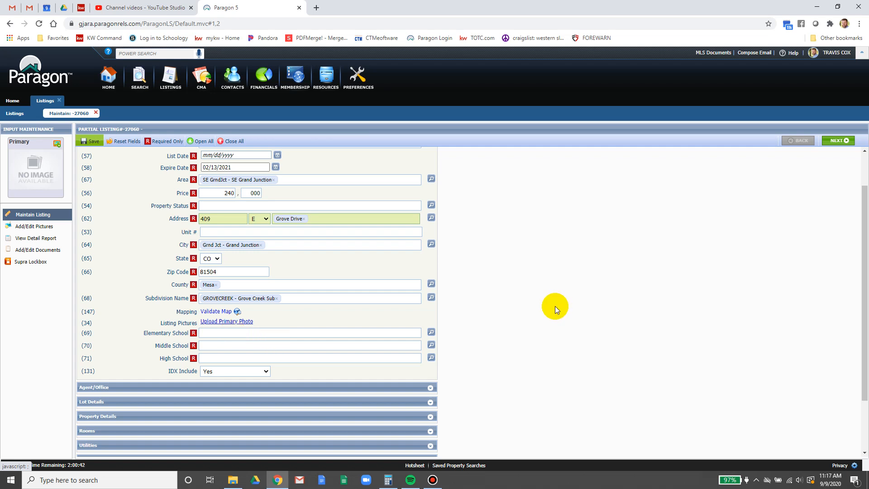
click(315, 6)
click(231, 4)
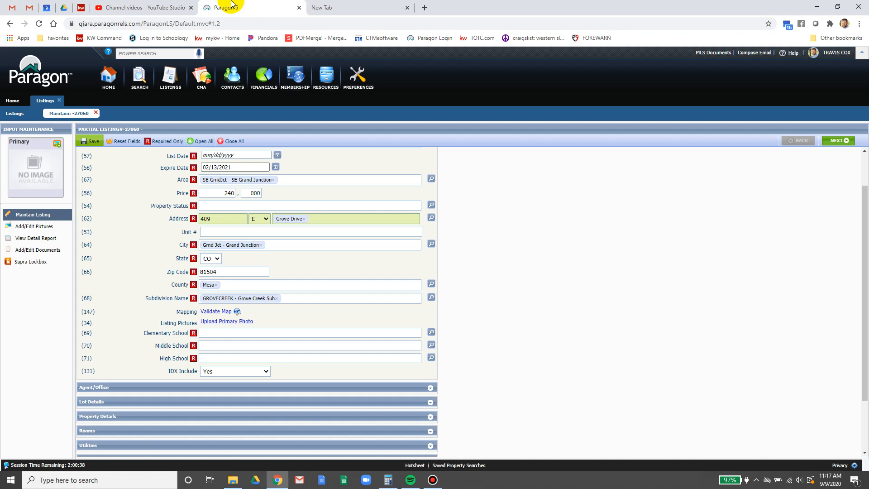
- Search Google for 'gj city.org maps' and open the City of Grand Junction GIS Maps result
click(337, 7)
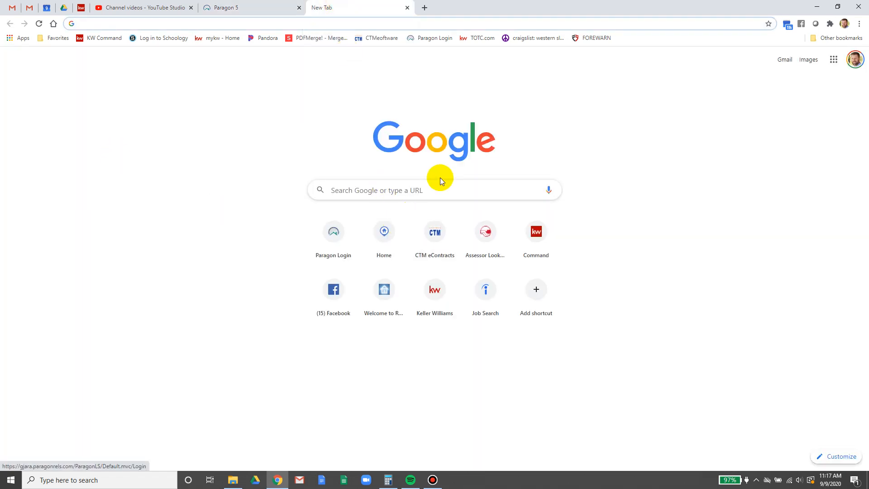
click(404, 192)
text(g)
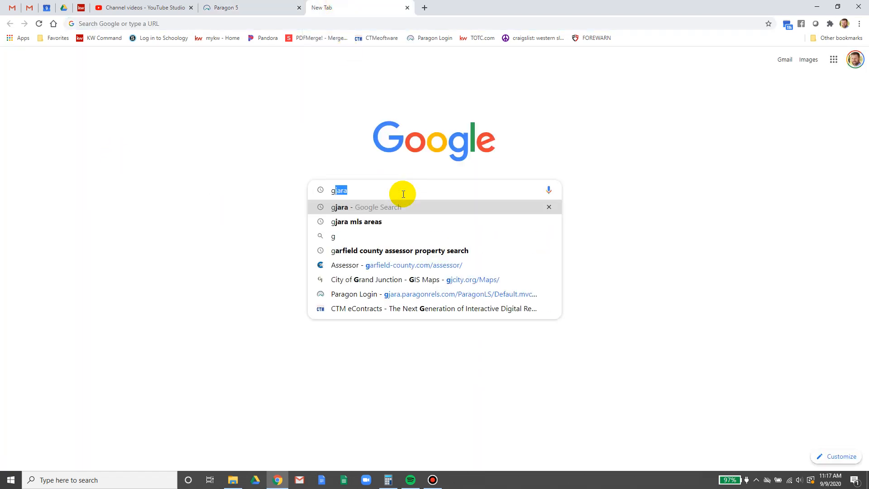
text(j)
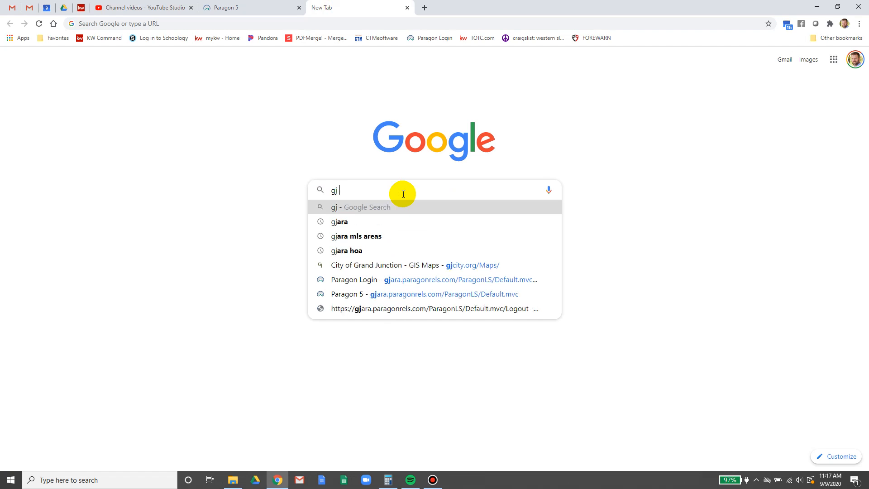
text( cit)
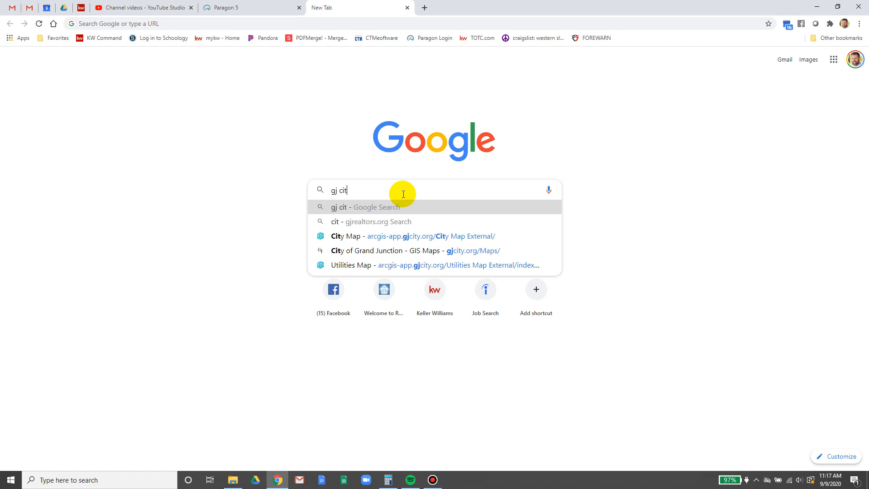
text(y.o)
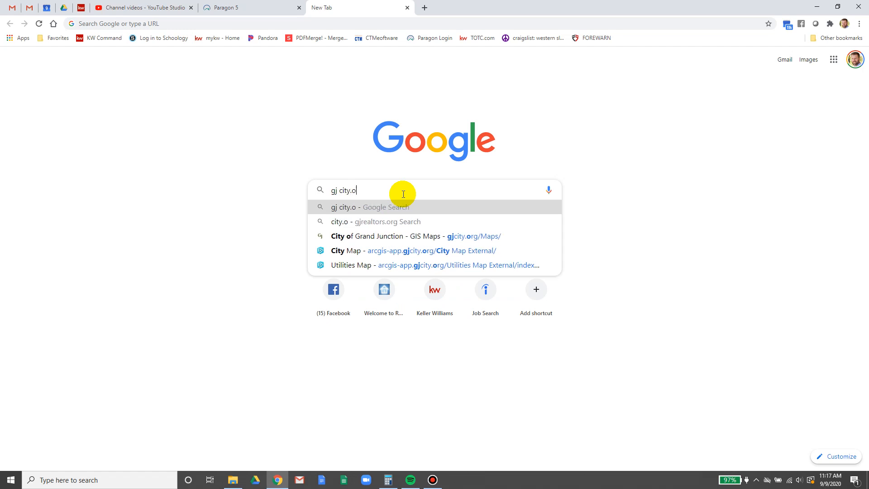
text(rg maps)
key(Return)
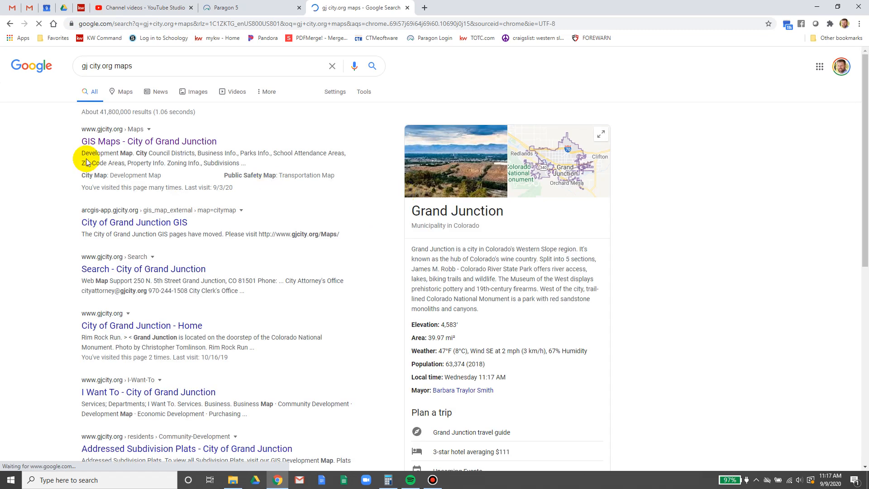
click(94, 143)
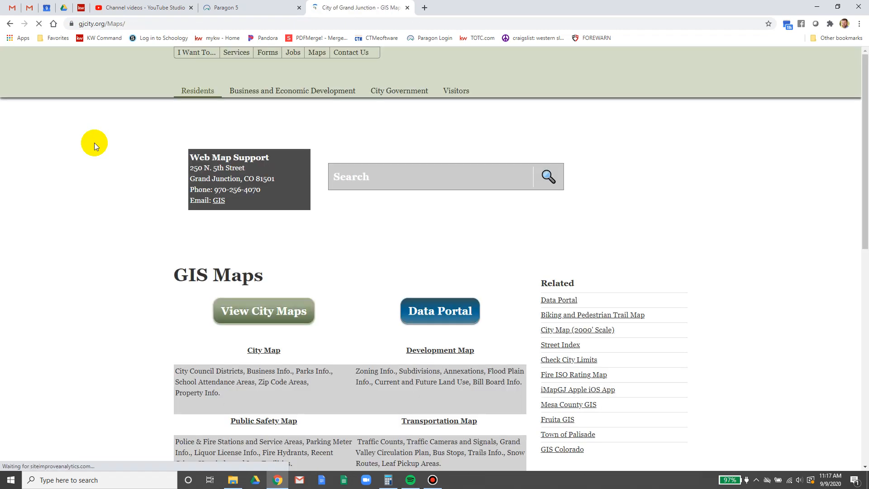
scroll(61, 316, down, 2)
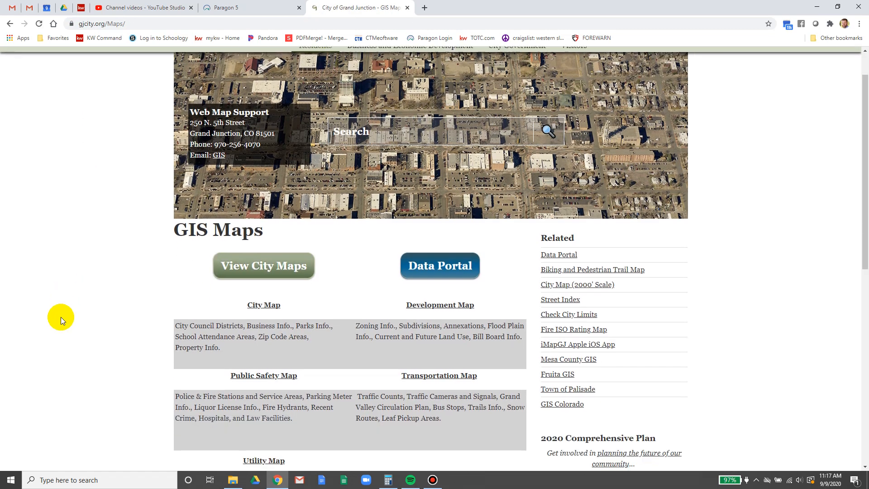
click(252, 266)
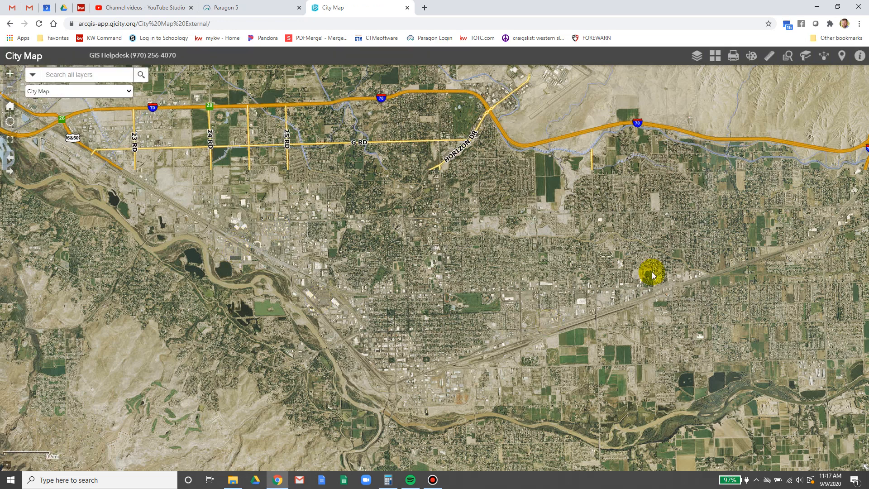
click(70, 75)
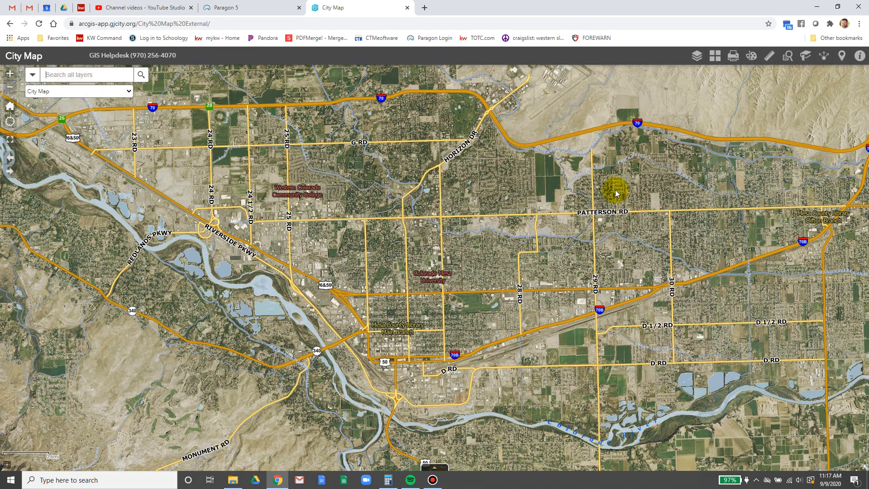
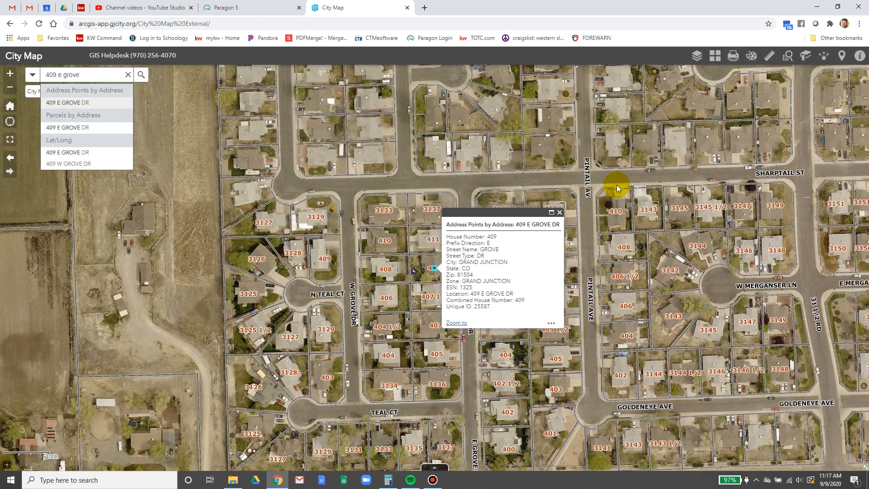
click(561, 213)
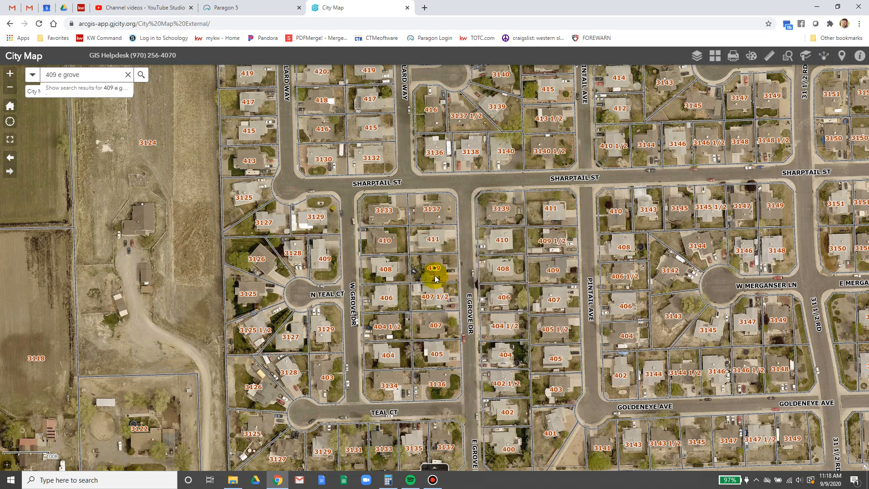
scroll(434, 279, down, 1)
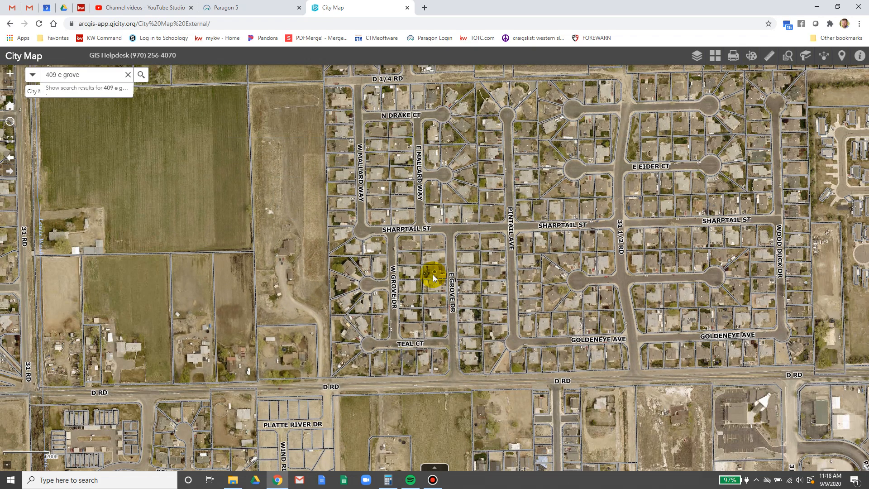
- Turn on the School Attendance Areas layer to identify Chatfield, Grand Mesa and Central schools
click(700, 57)
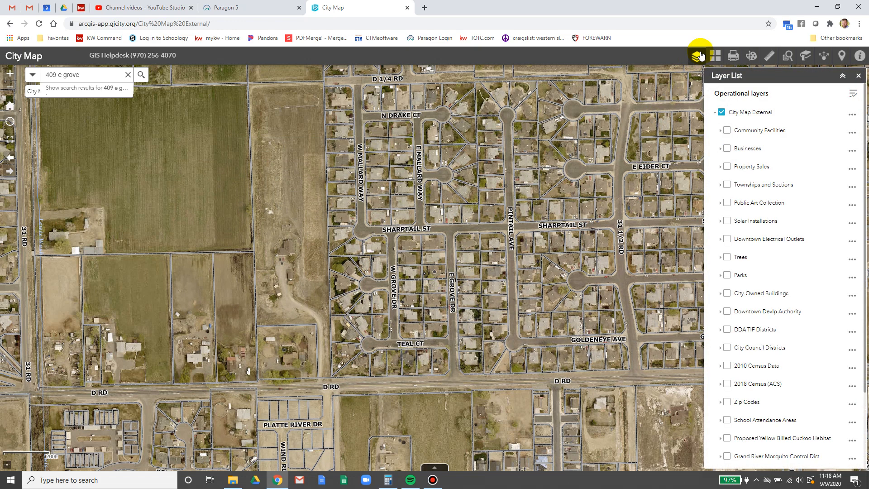
scroll(758, 251, down, 1)
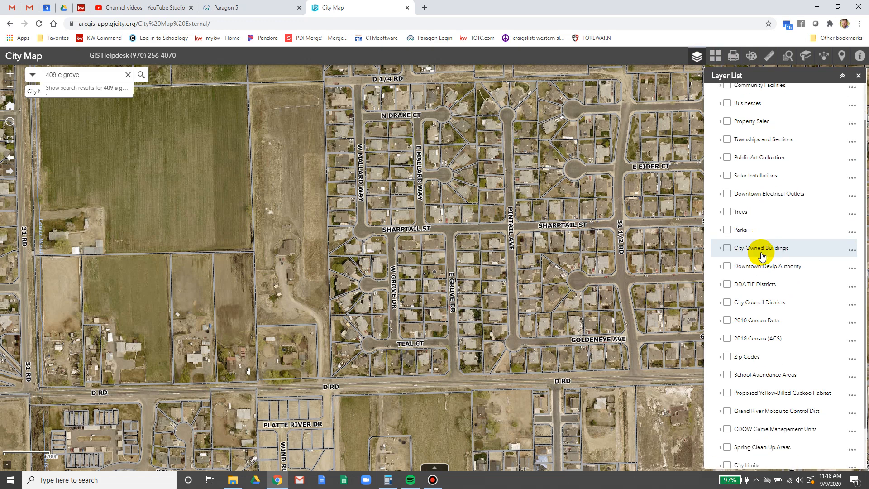
click(726, 376)
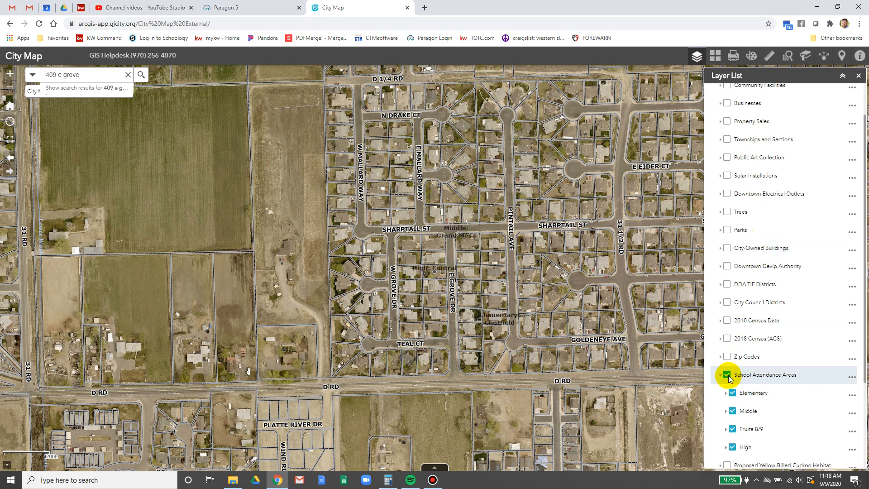
scroll(731, 362, down, 1)
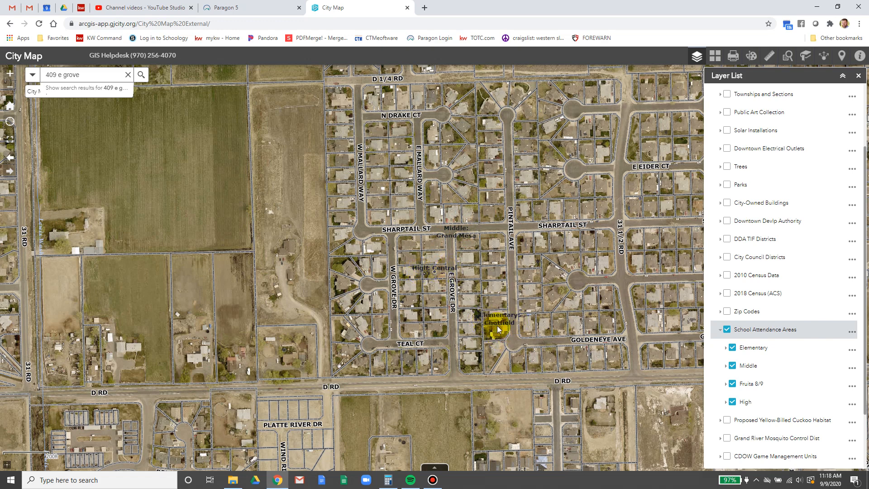
click(252, 7)
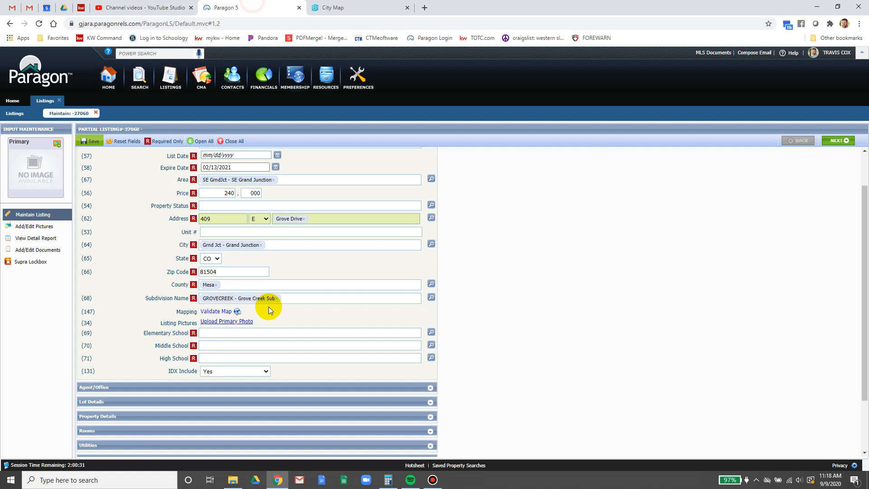
- Set Elementary, Middle and High School to Chatfield, Grand Mesa and Central, then save as partial listing
click(218, 333)
text(ch)
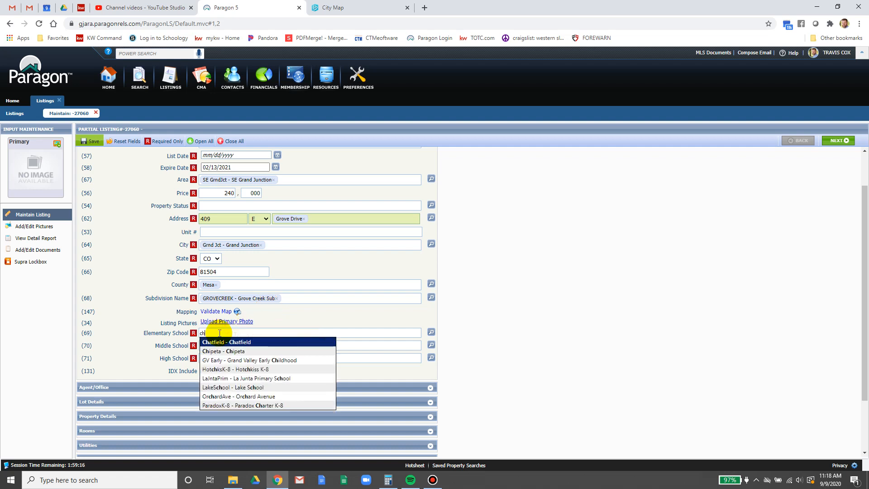
click(257, 344)
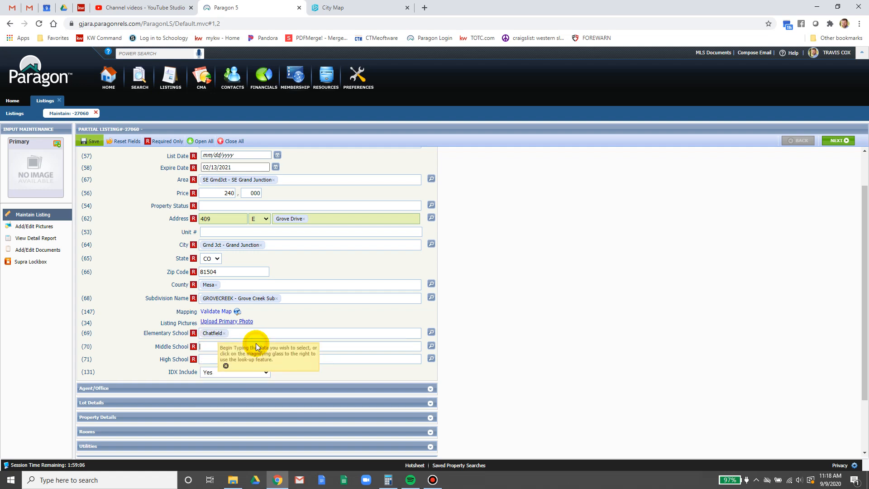
click(256, 347)
text(gra)
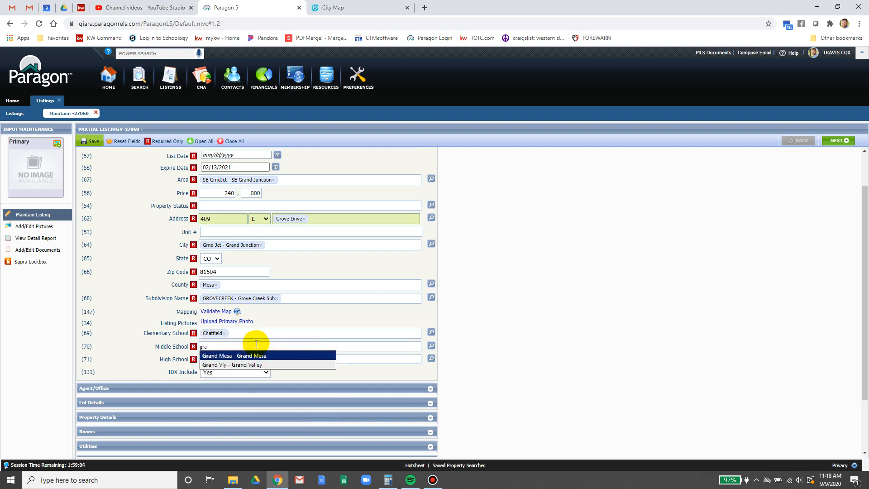
click(252, 356)
click(252, 360)
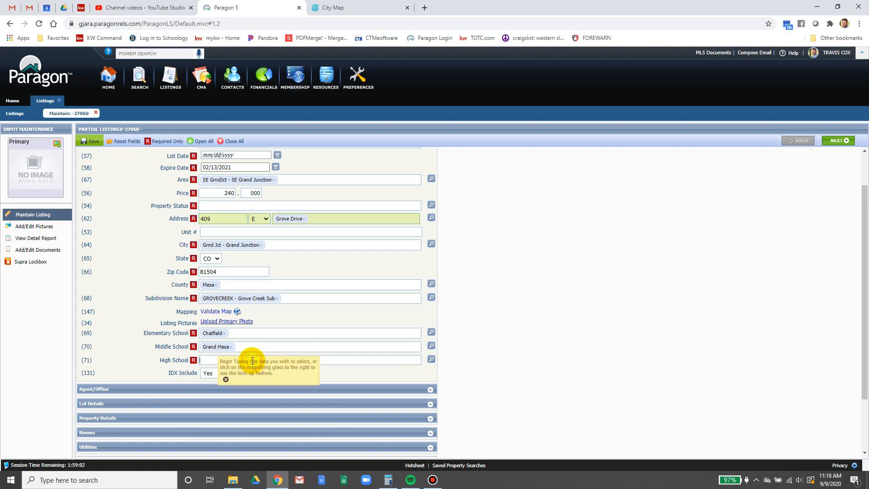
text(ce)
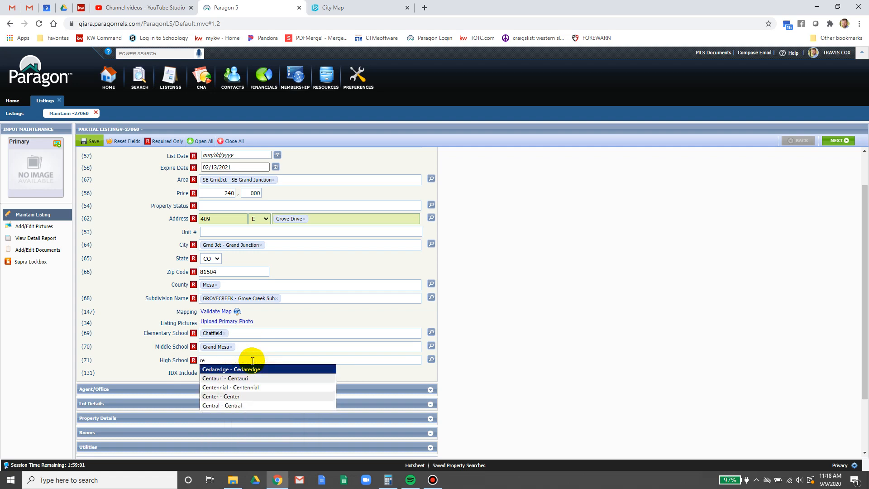
click(230, 405)
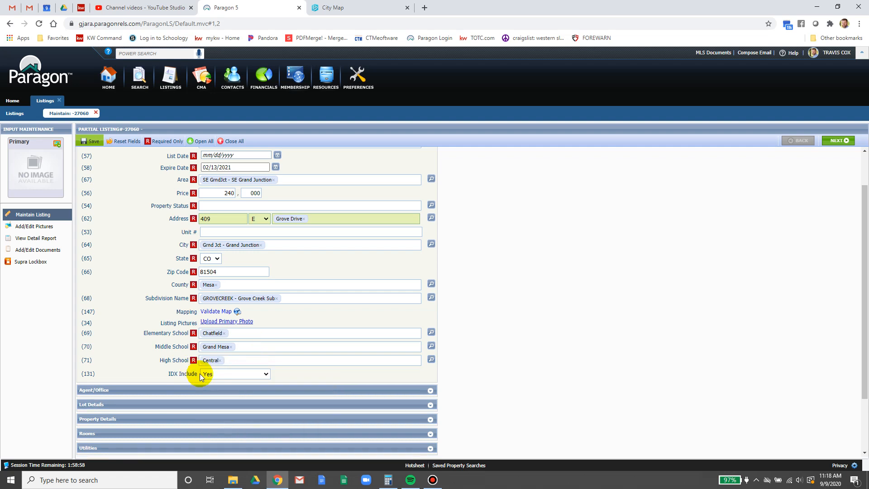
click(91, 141)
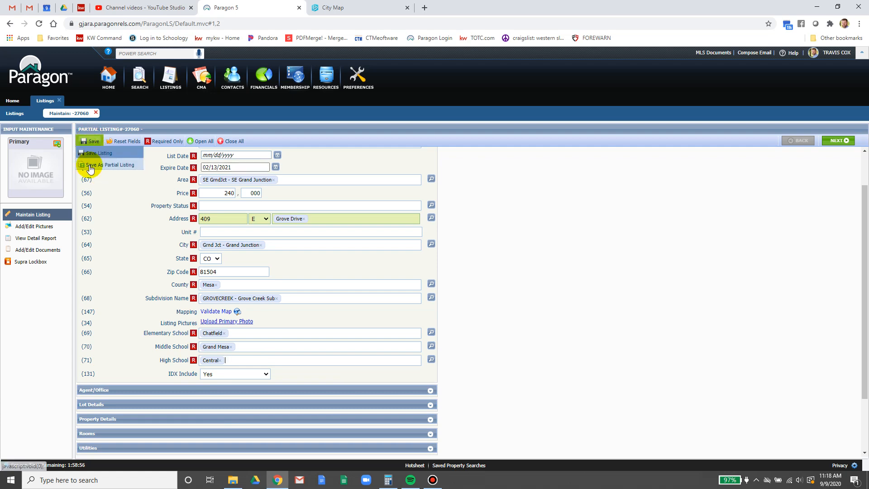
click(91, 166)
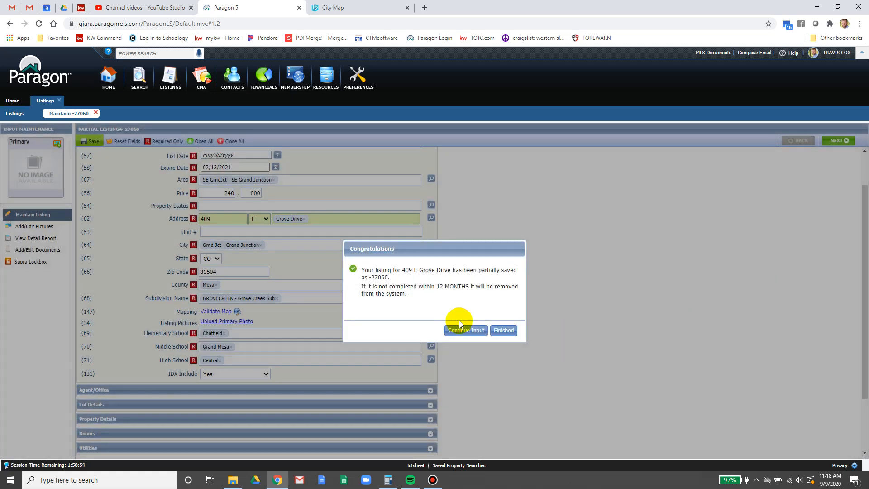
- Continue input and set Showing Desk # to Showingtime in the Agent/Office section
click(458, 332)
click(422, 390)
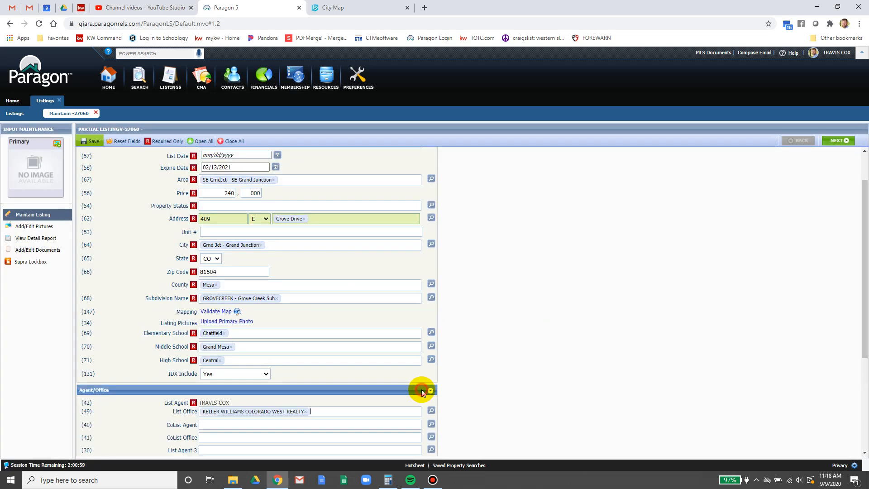
scroll(571, 299, down, 3)
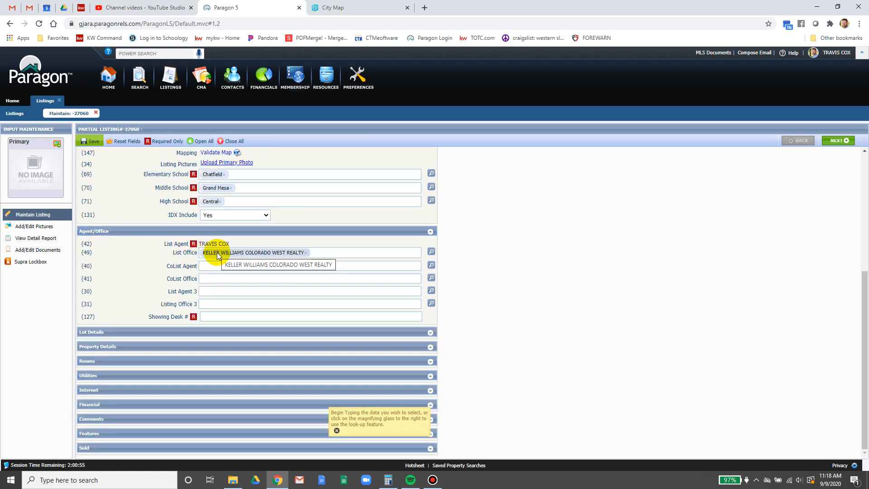
click(217, 316)
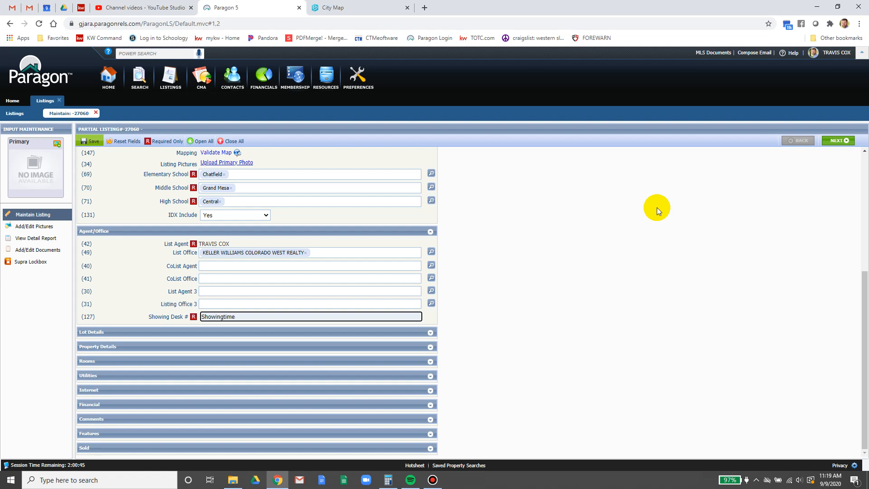
click(654, 210)
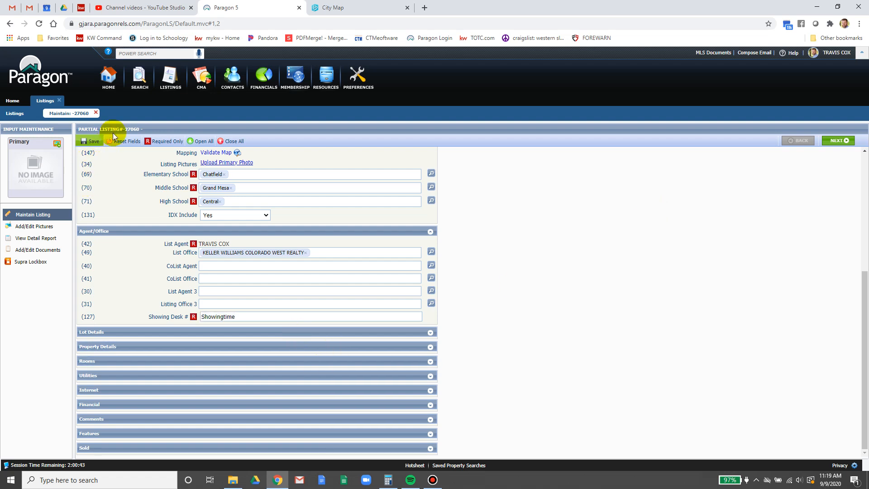
- Save the listing as partial again and continue entering details
click(92, 140)
click(97, 166)
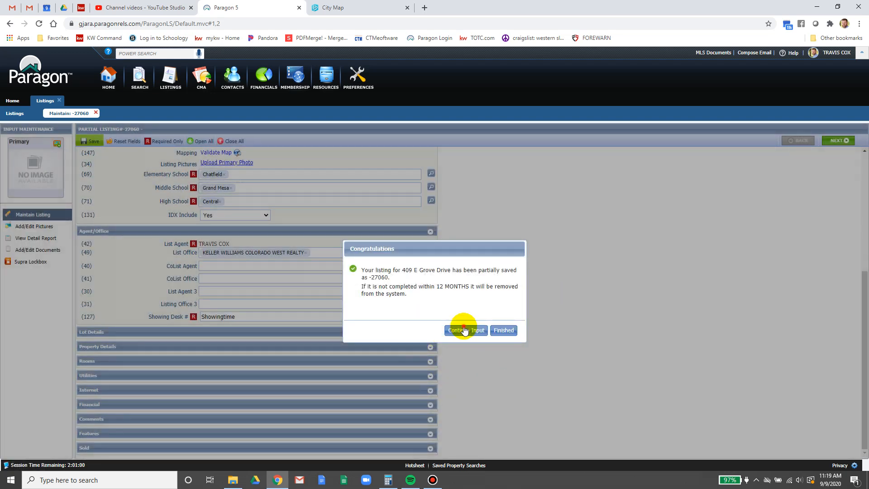
click(464, 330)
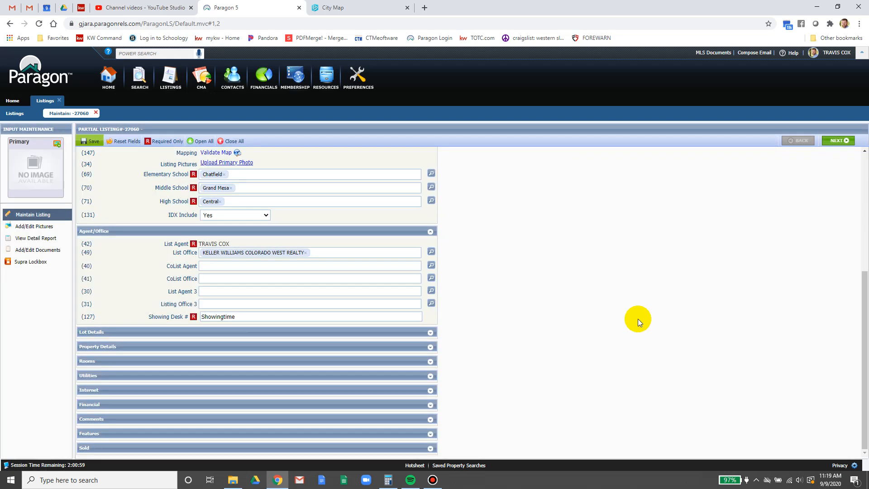
click(430, 333)
scroll(539, 310, down, 3)
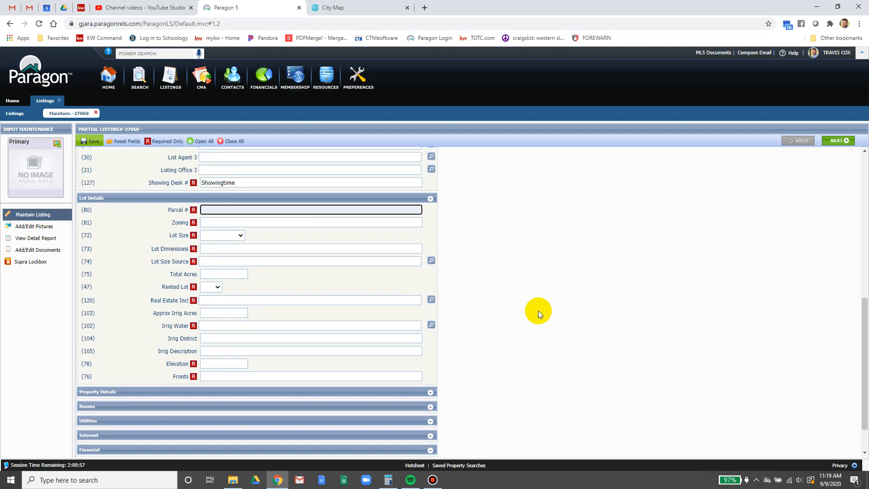
click(81, 7)
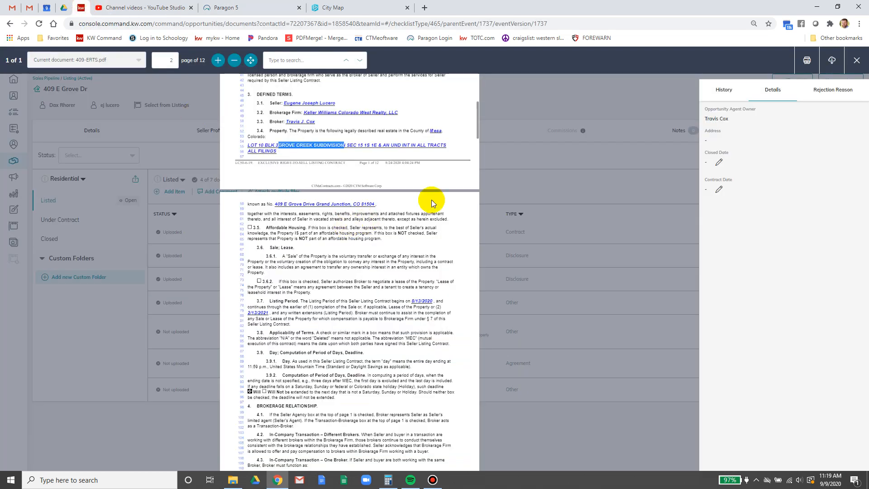
key(Escape)
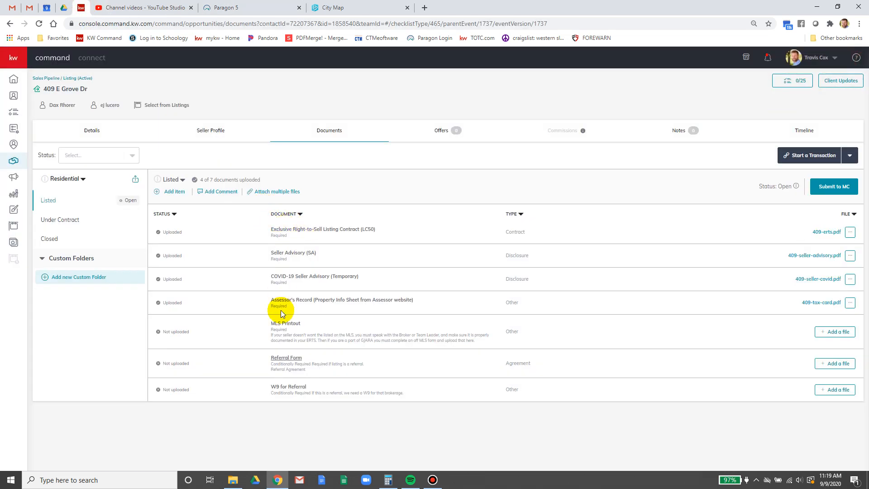
click(822, 303)
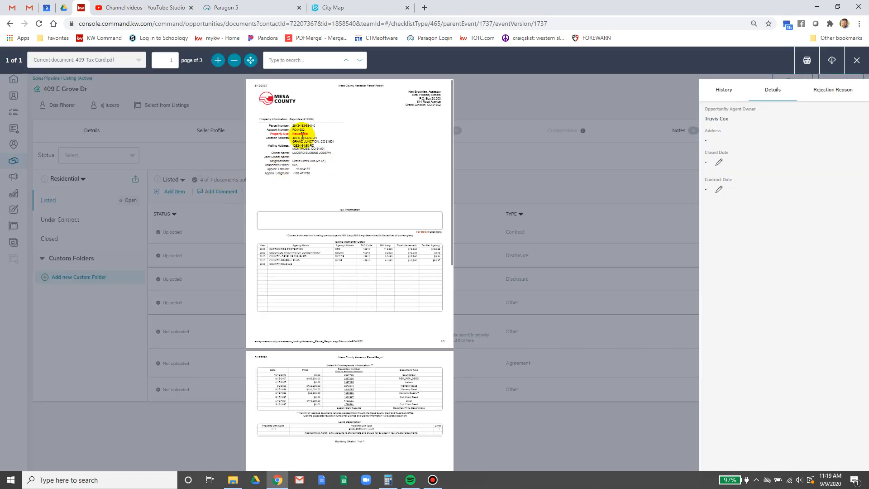
click(217, 60)
click(217, 61)
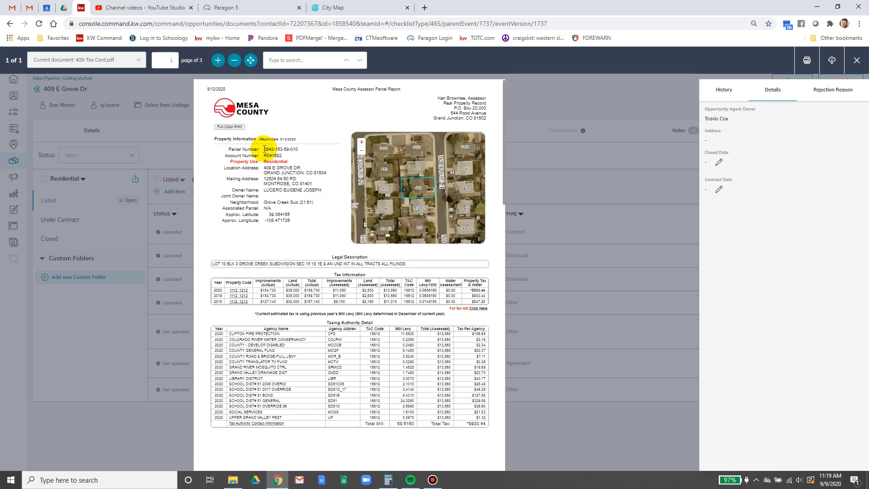
drag(264, 149, 296, 149)
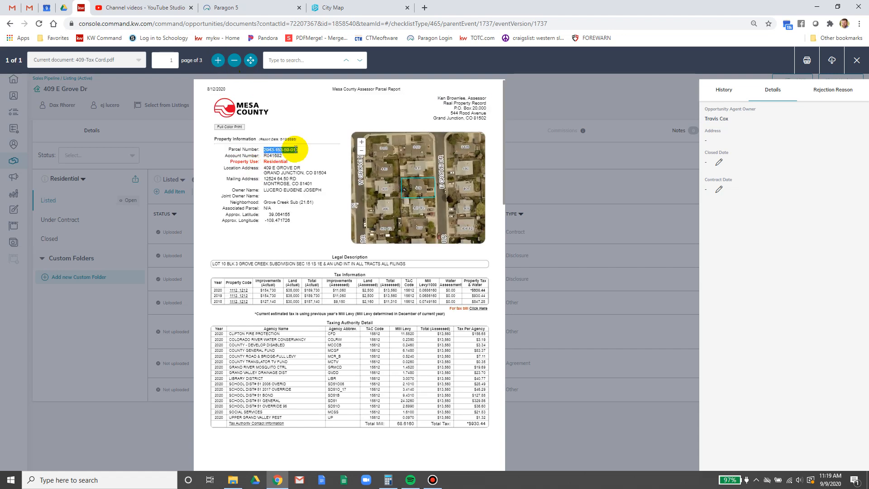
right_click(296, 152)
click(317, 156)
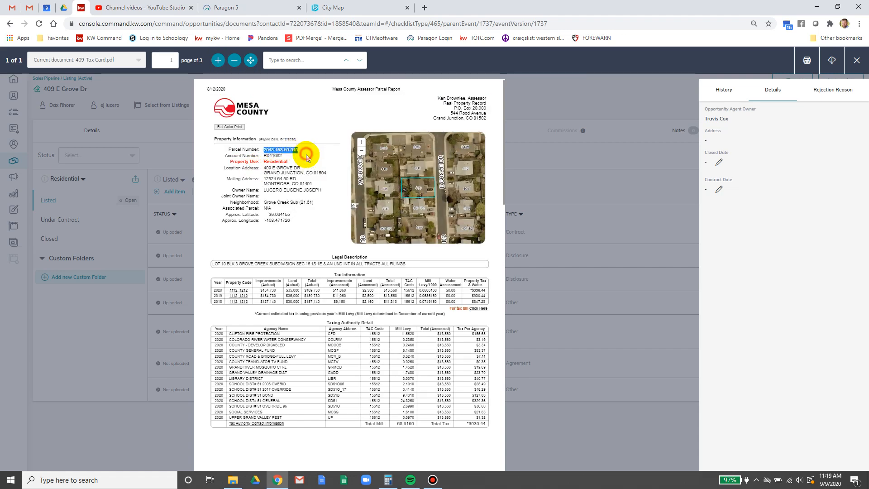
click(251, 6)
click(227, 209)
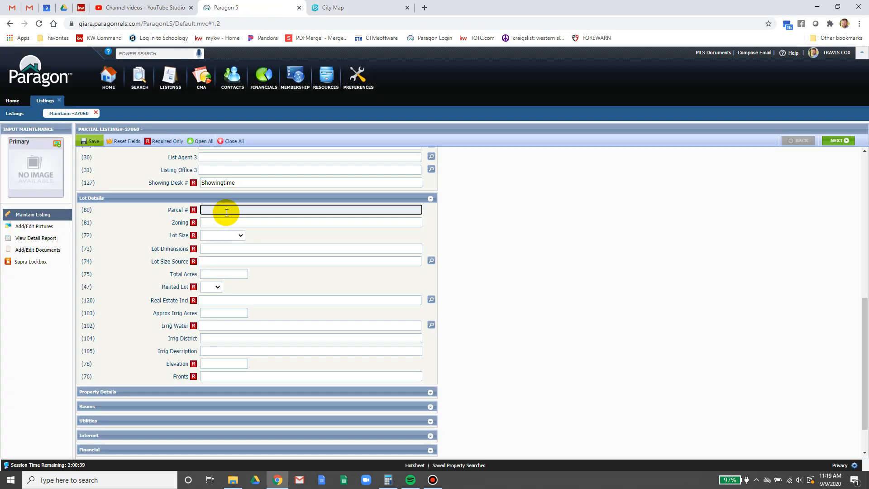
key(ctrl+v)
click(215, 222)
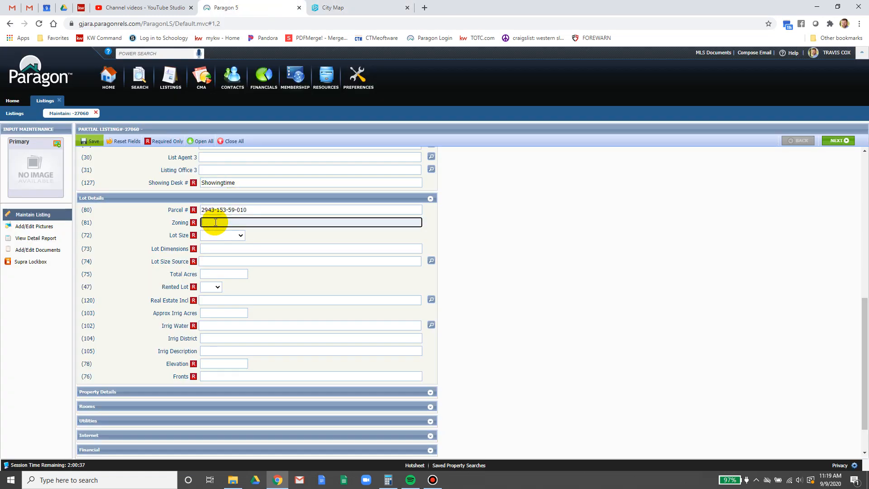
text(Residential)
click(214, 234)
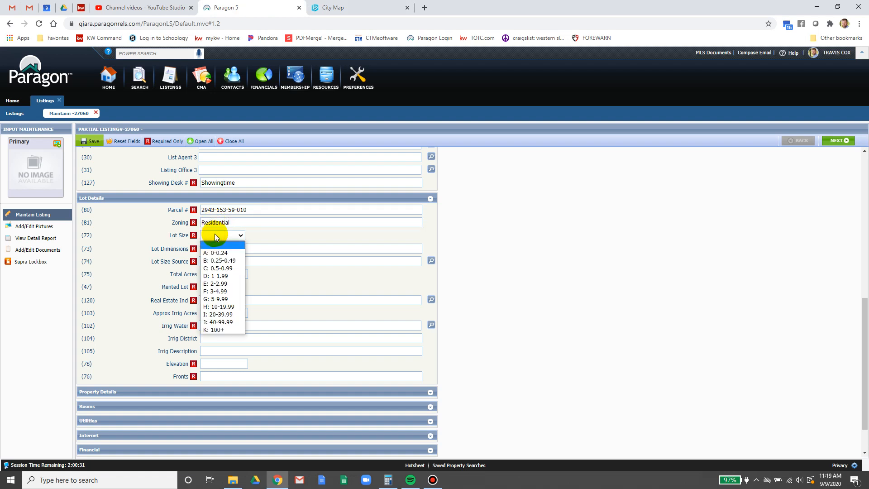
click(81, 7)
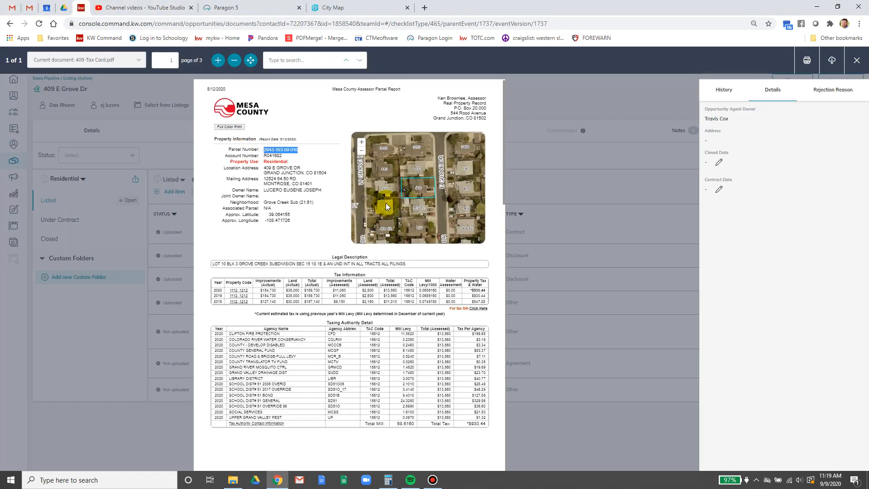
scroll(393, 265, down, 6)
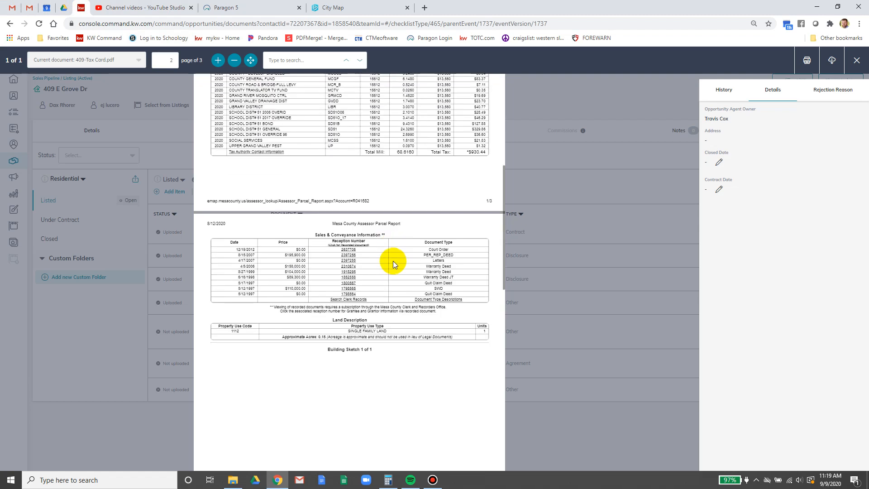
scroll(392, 259, down, 12)
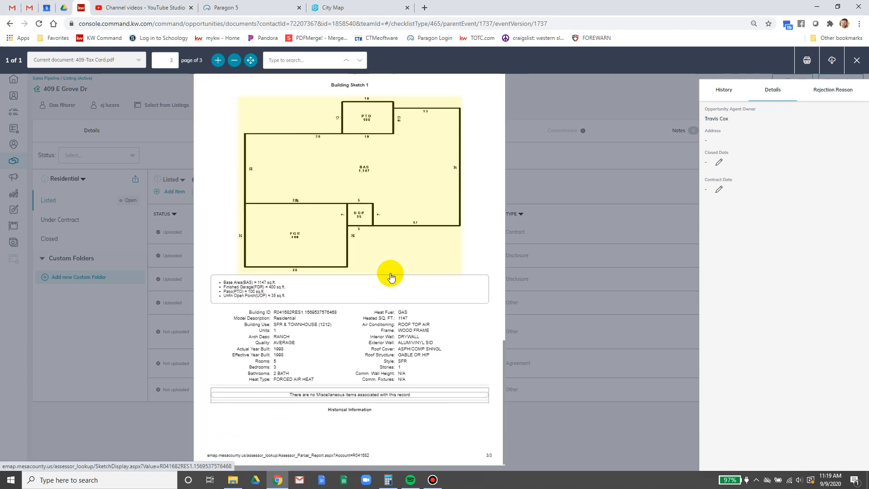
scroll(390, 276, up, 12)
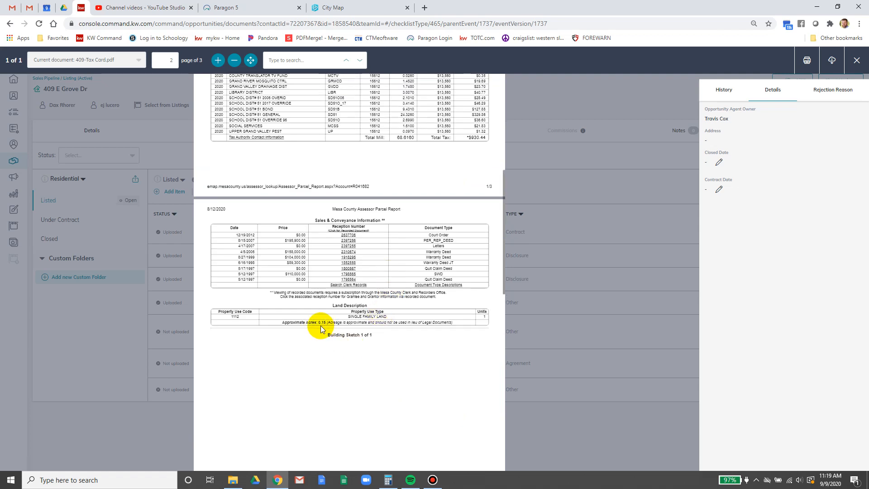
click(231, 6)
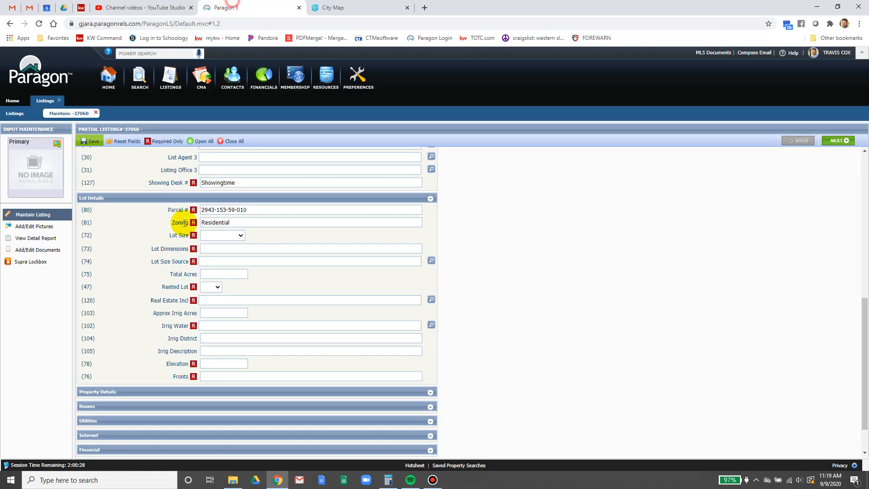
- Set Lot Size to A: 0-0.24, Lot Size Source to S - Assessor, and Total Acres 0.15
click(219, 236)
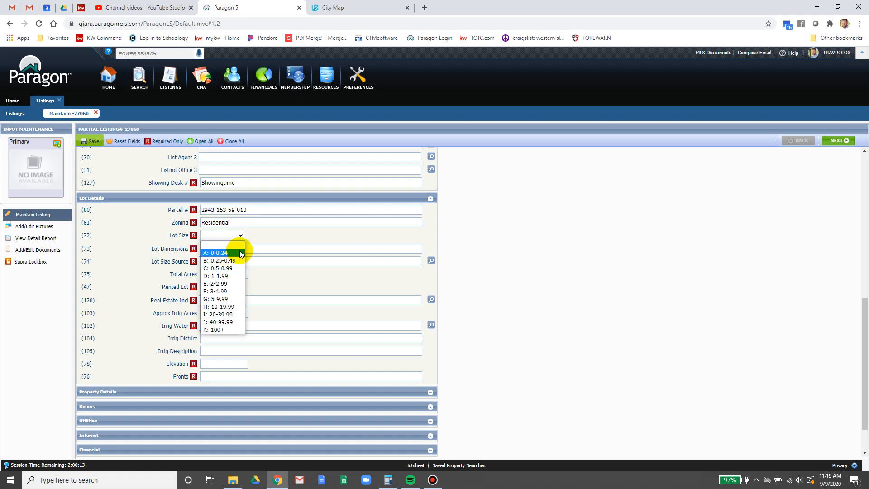
click(240, 253)
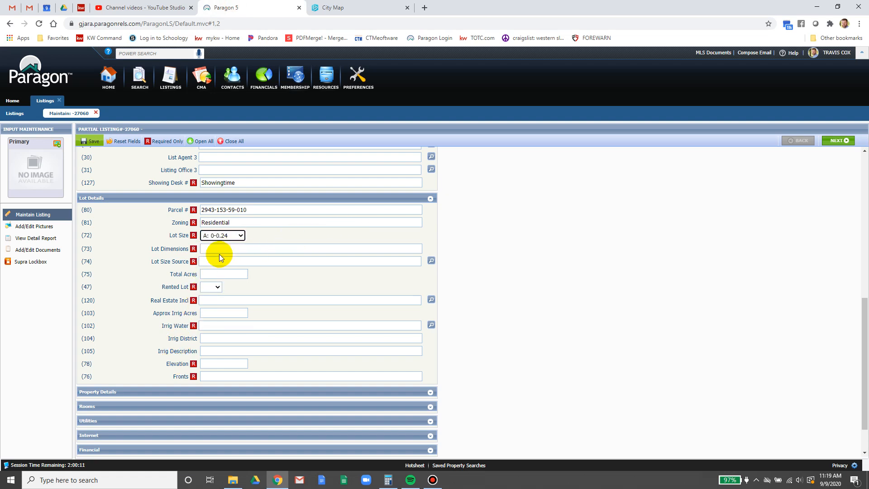
click(221, 249)
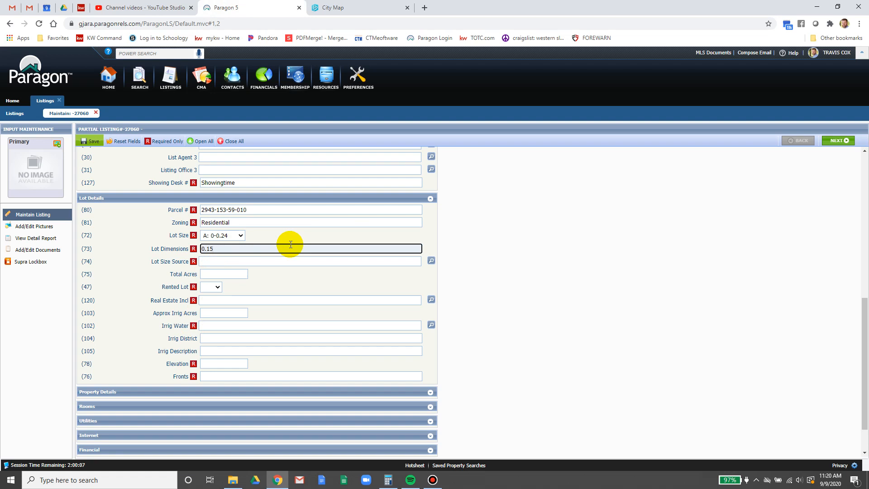
click(291, 262)
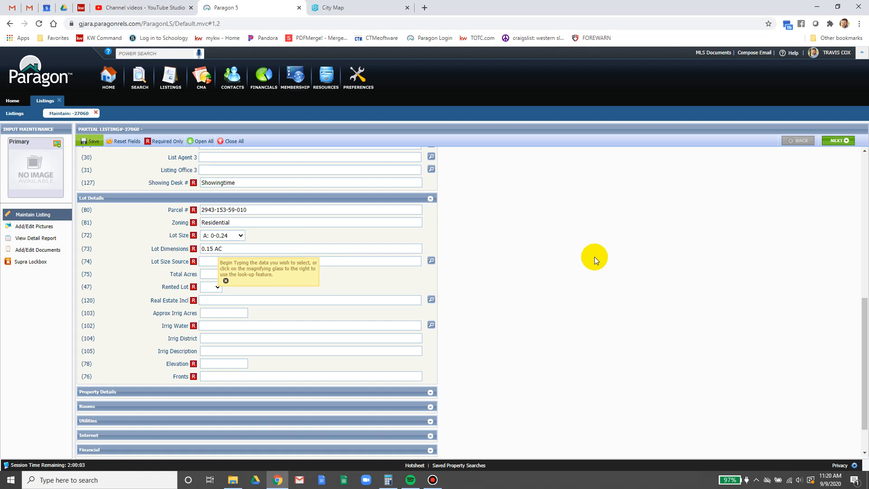
text(a)
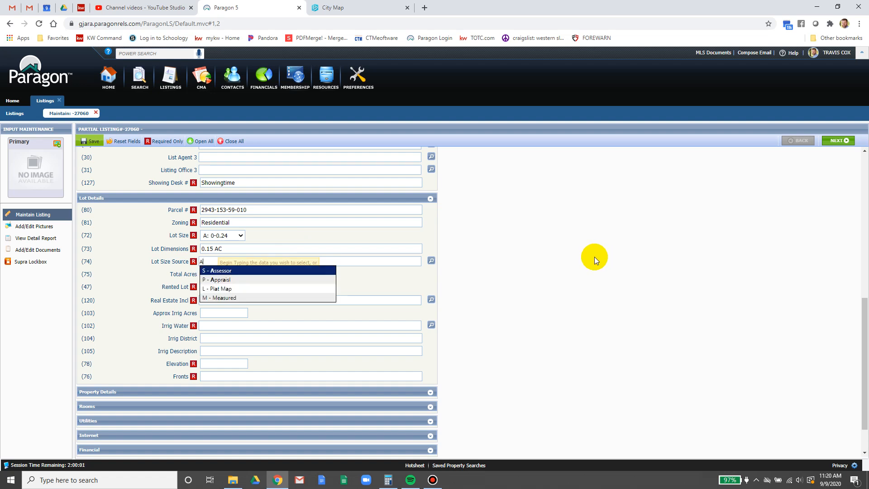
key(Return)
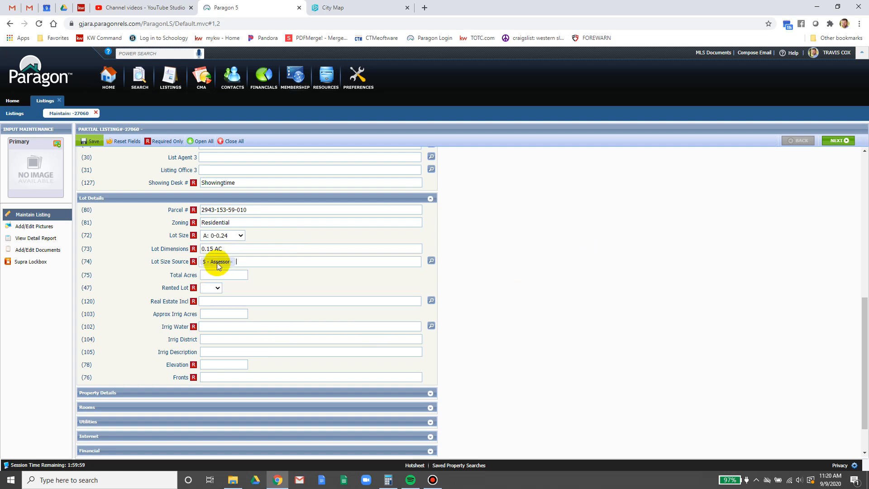
click(220, 276)
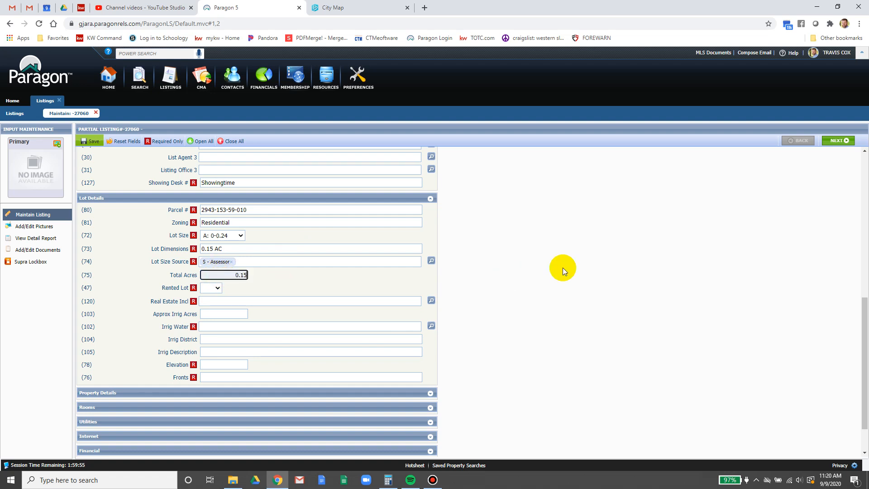
click(563, 267)
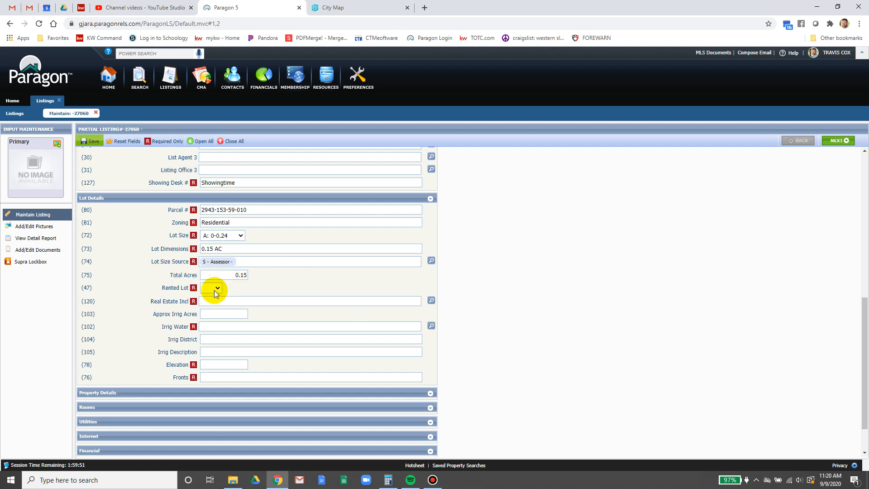
- Set Rented Lot to No and Real Estate Incl to Y - Yes
click(211, 313)
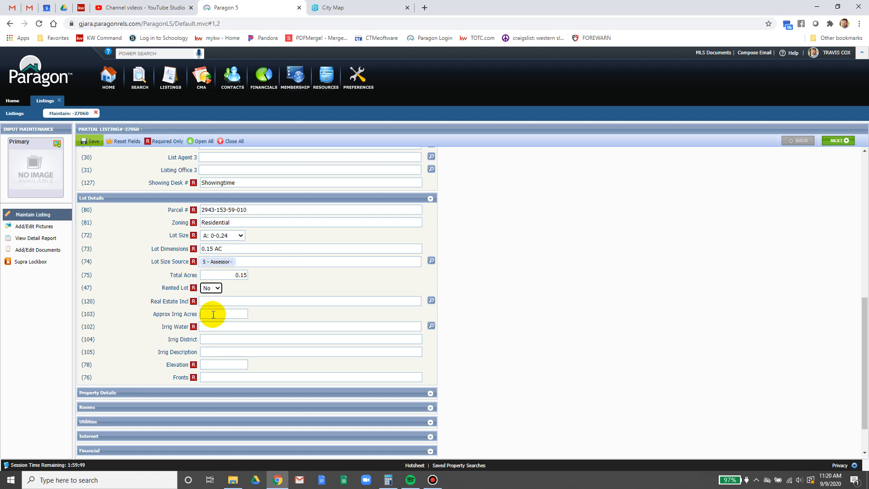
click(205, 302)
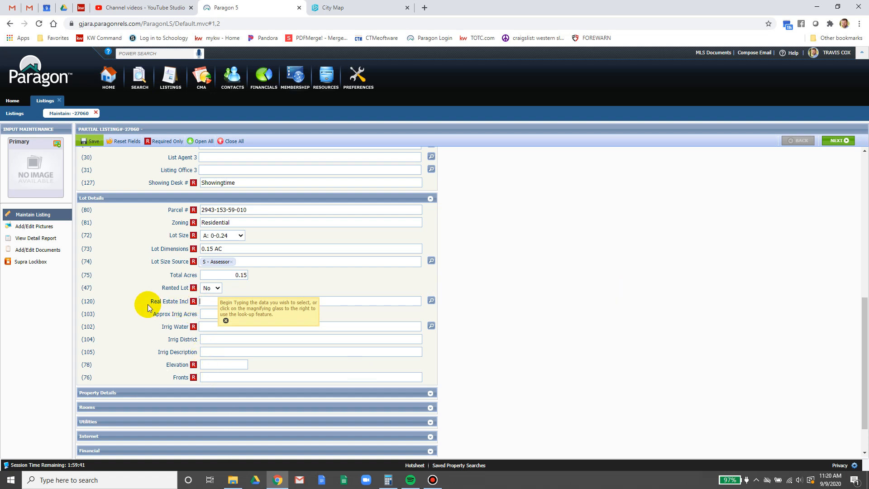
click(205, 302)
text(t)
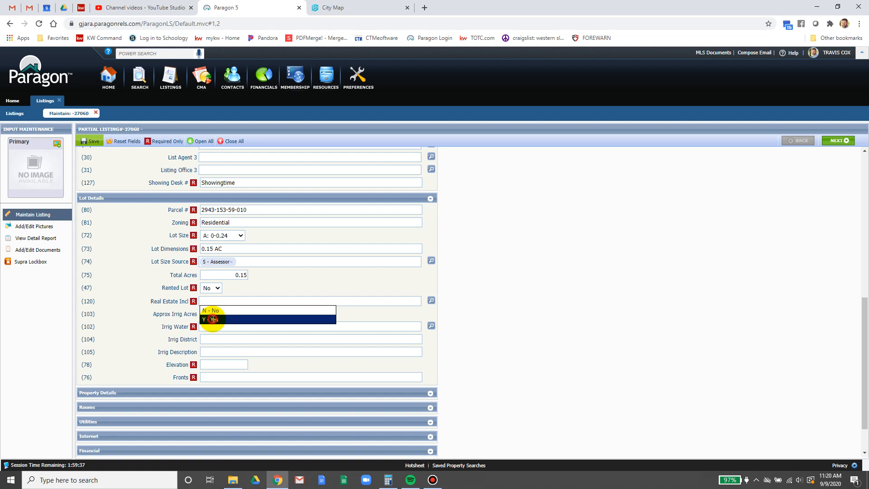
click(216, 318)
- Set Irrig Water to Y - Yes from its lookup list
click(217, 317)
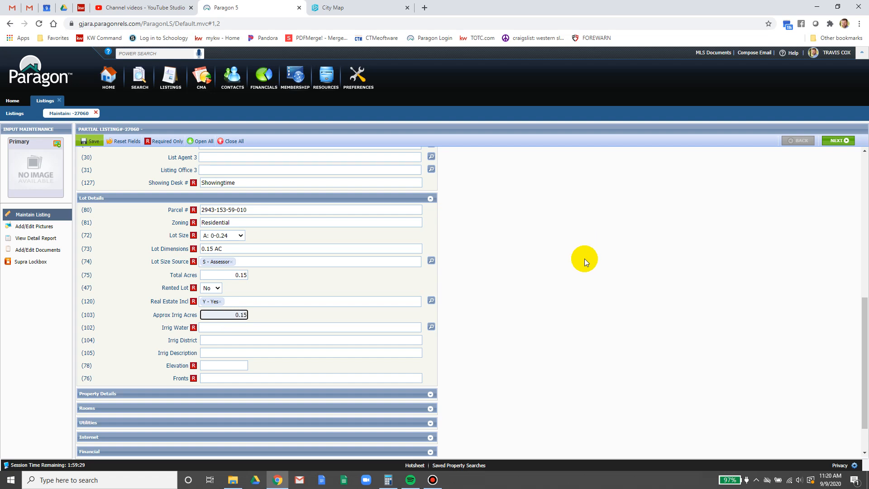
click(250, 329)
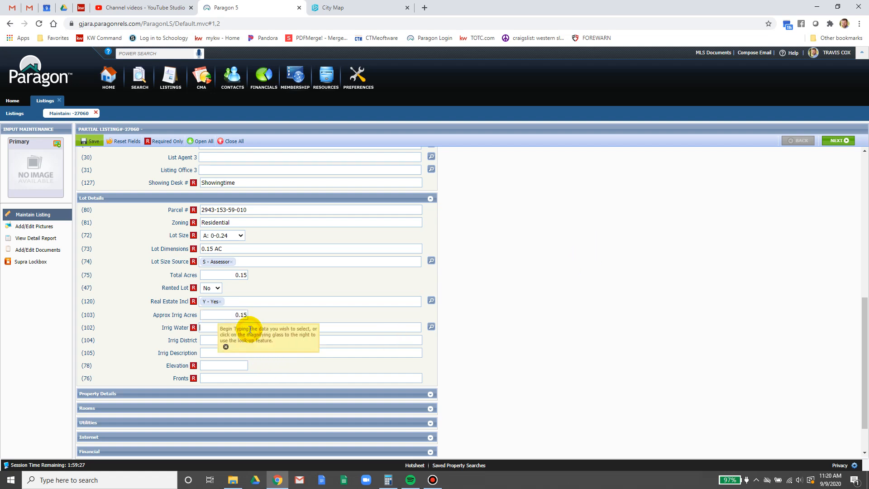
click(431, 326)
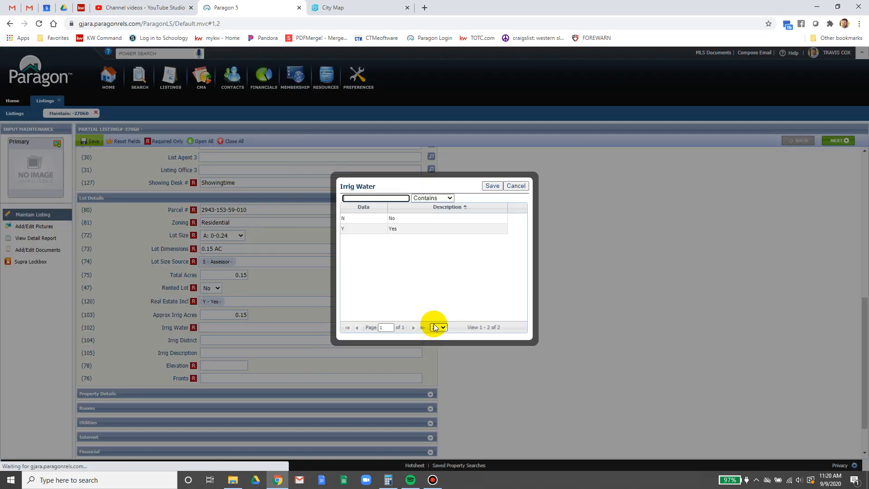
click(407, 229)
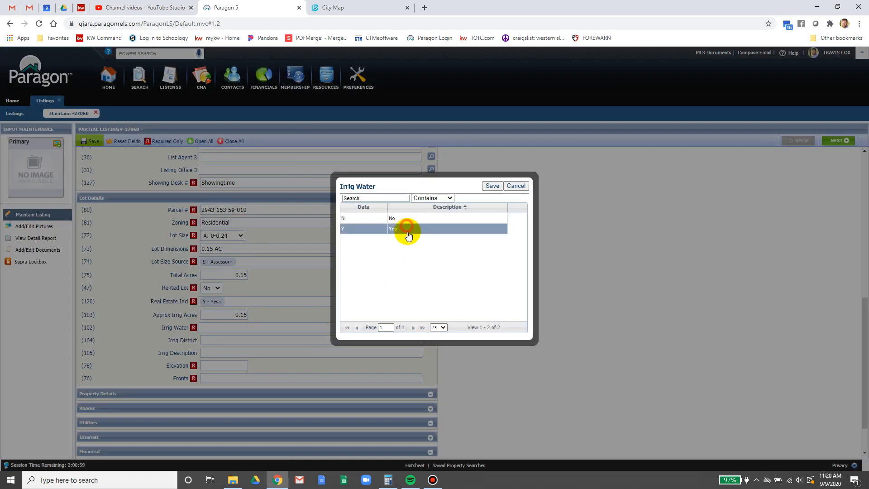
click(492, 186)
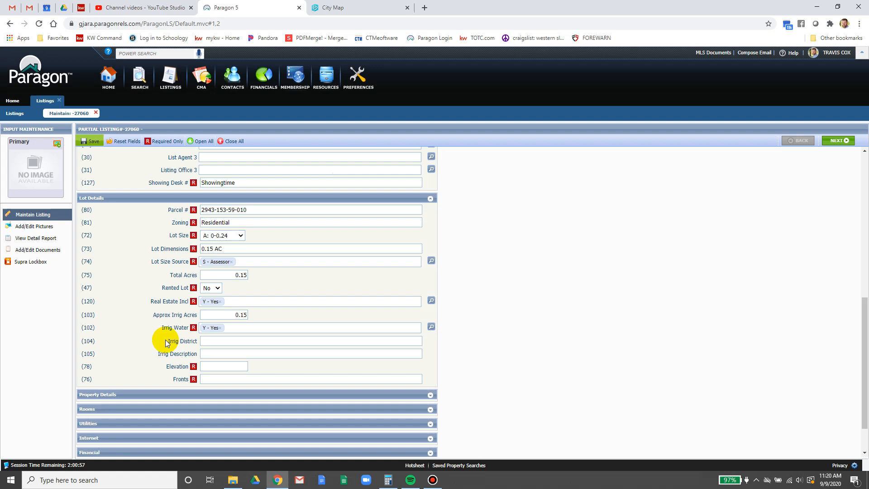
click(218, 342)
click(339, 8)
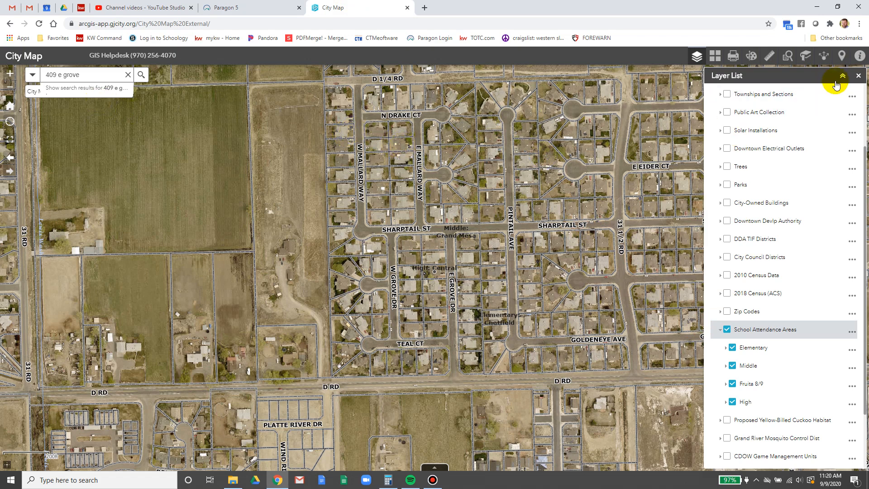
- Show the Utilities Map's Irrigation Districts layer, placing the property in Grand Valley Irrigation Company
click(859, 76)
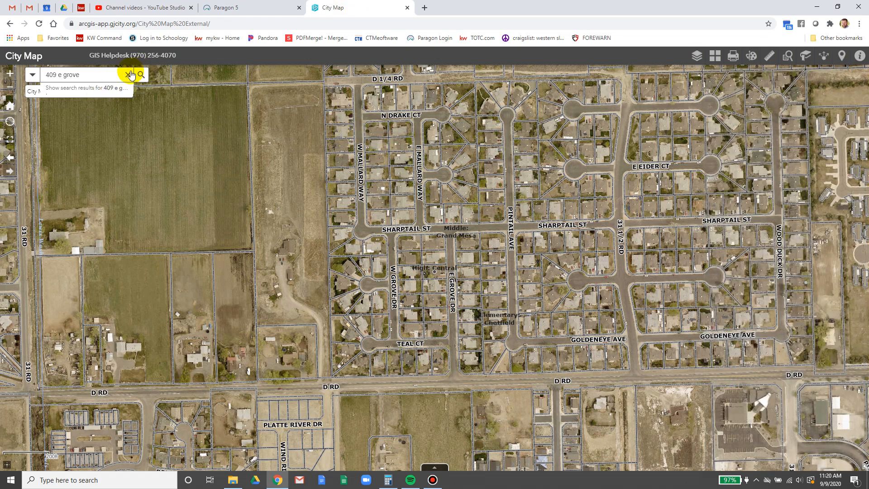
click(129, 75)
click(128, 92)
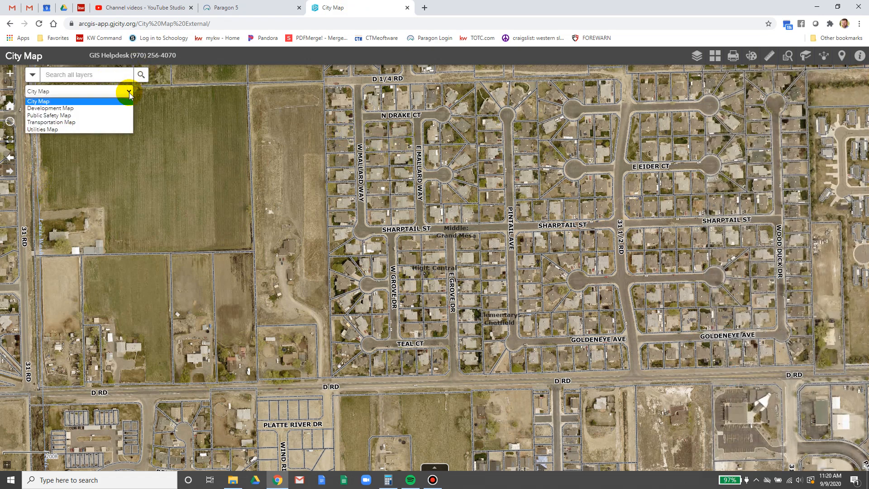
click(102, 129)
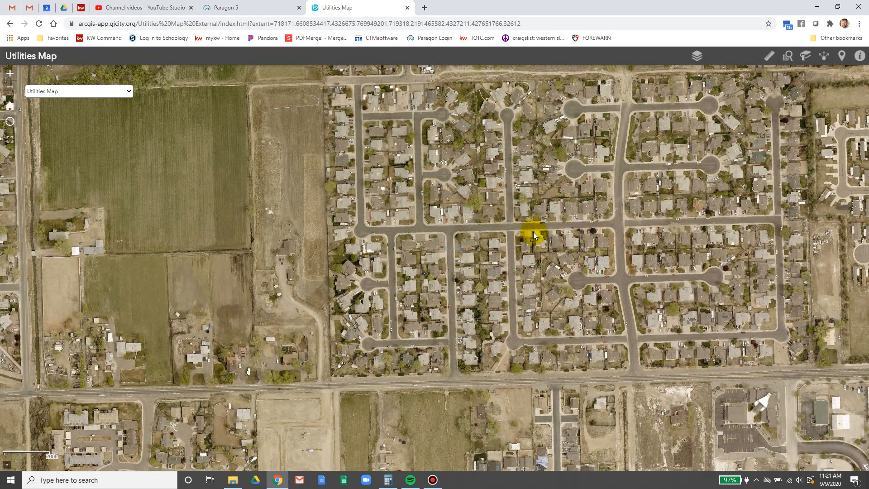
click(696, 56)
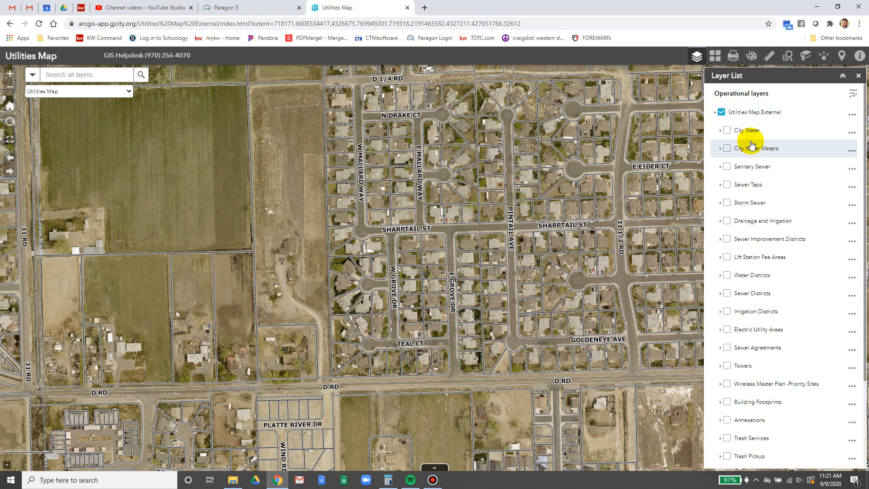
click(724, 313)
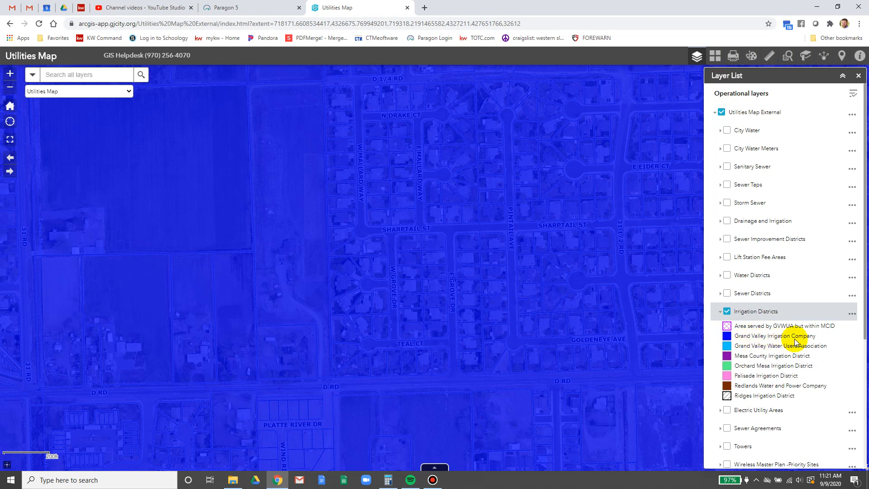
click(267, 7)
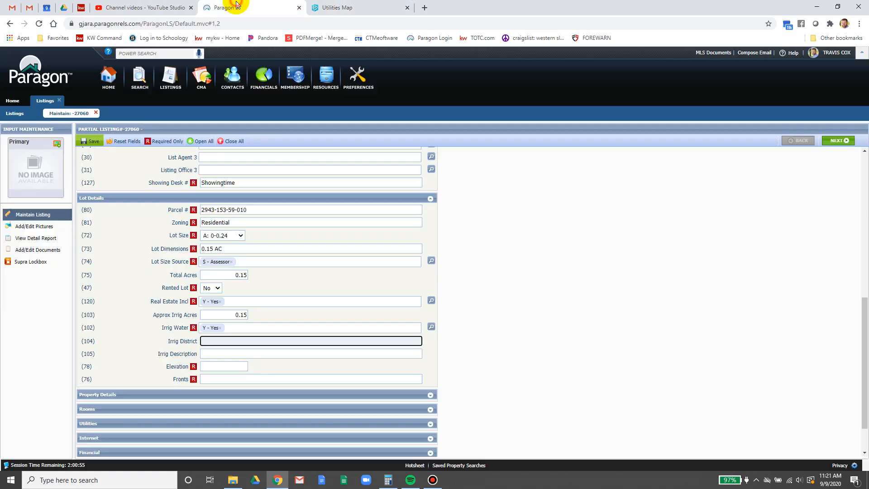
- Enter Irrig District GVIC, Irrig Description 'HOA Piped', Elevation 4650 and Fronts E
click(221, 340)
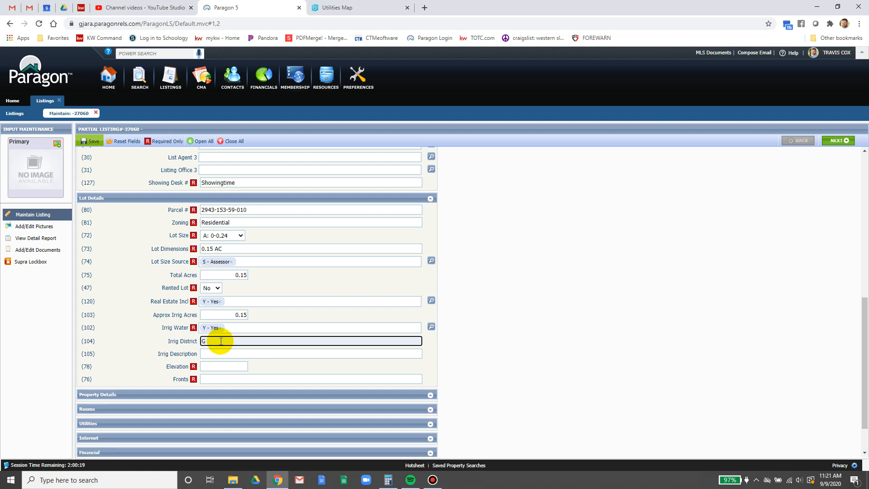
click(221, 353)
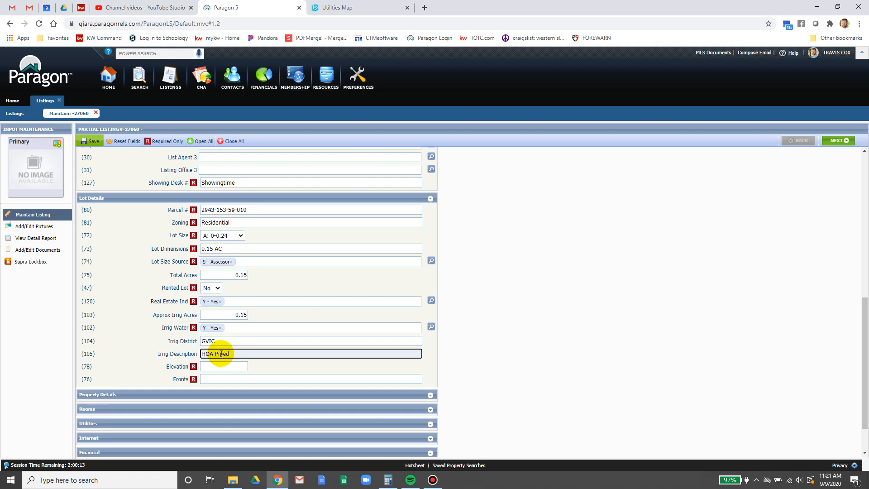
text(HOA Piped)
click(215, 365)
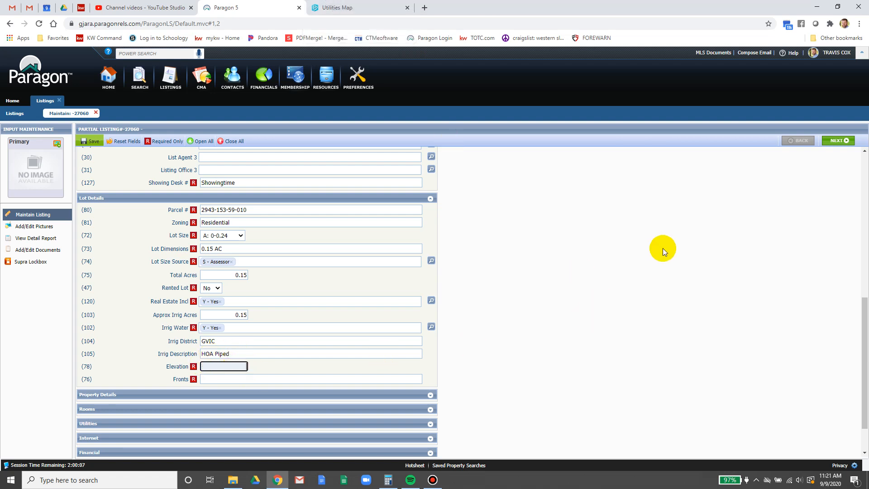
click(662, 248)
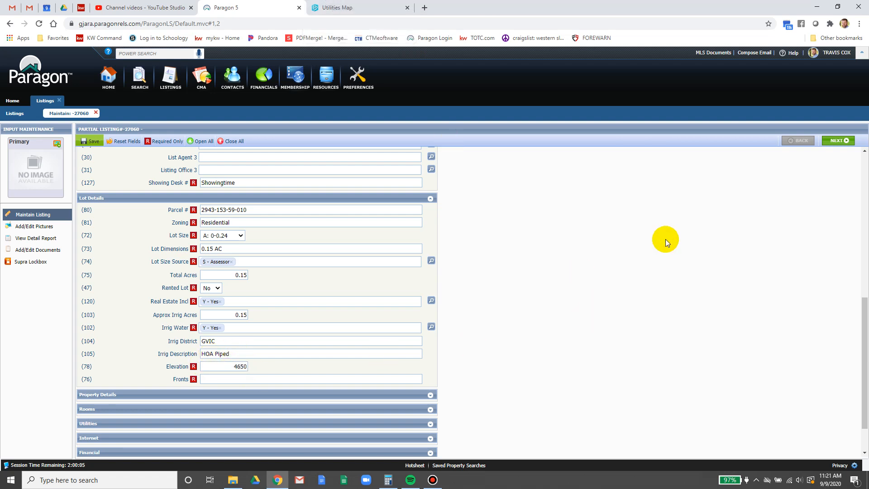
click(325, 378)
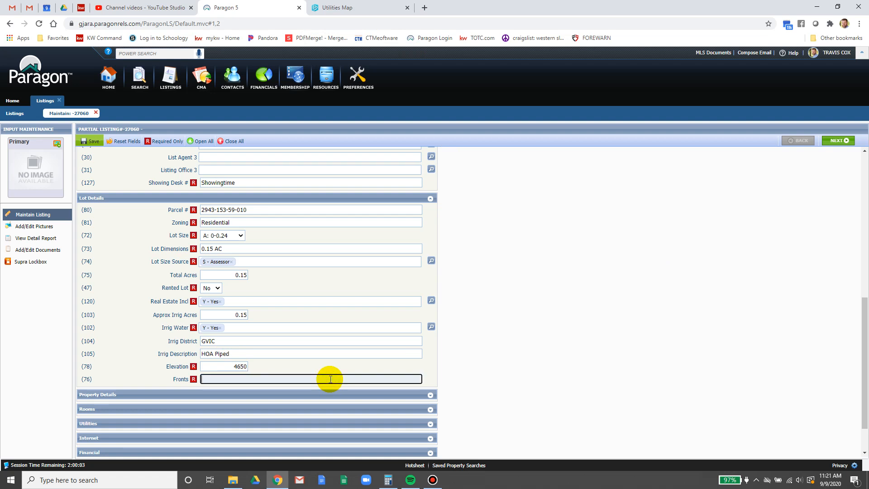
double_click(223, 364)
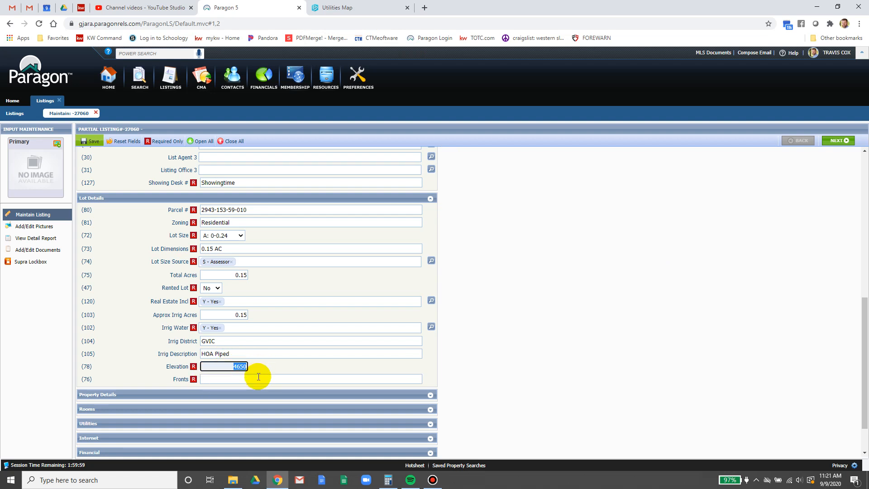
key(Tab)
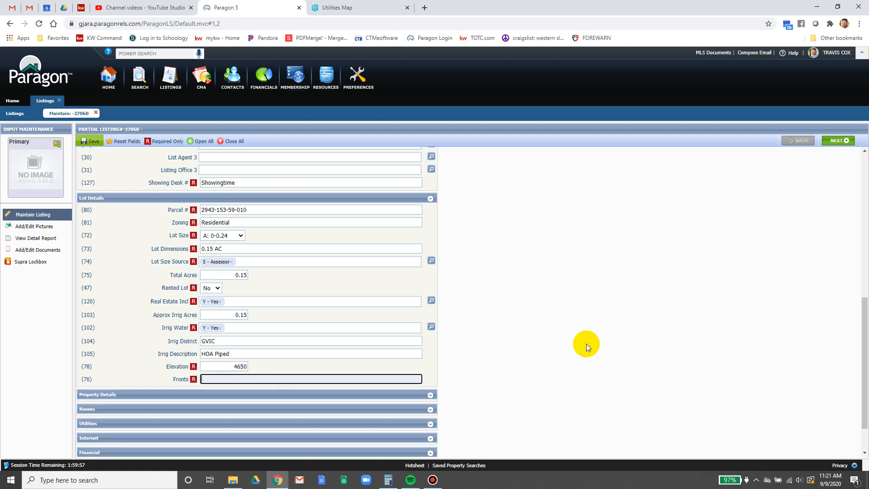
click(586, 343)
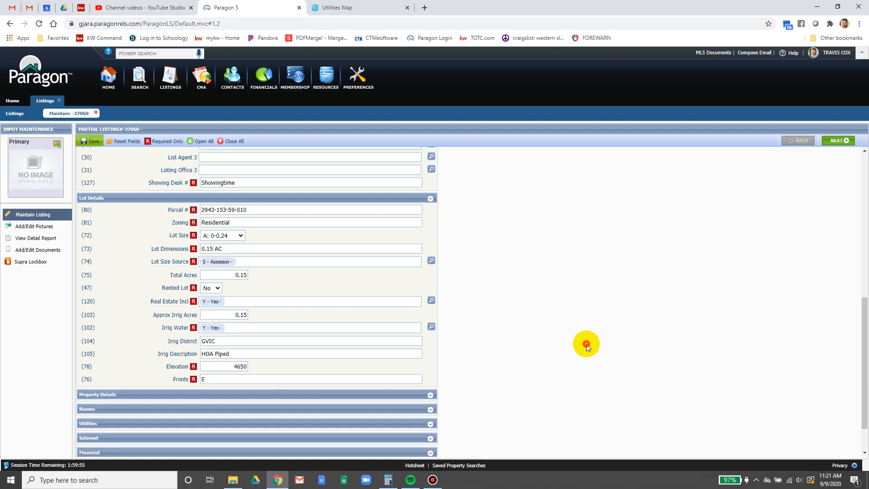
- Save the listing as a partial listing and continue input
click(93, 140)
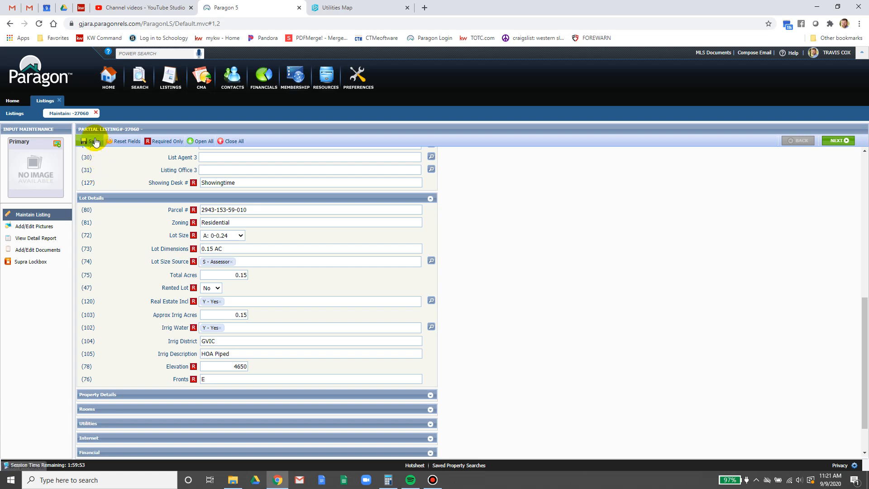
click(91, 141)
click(92, 164)
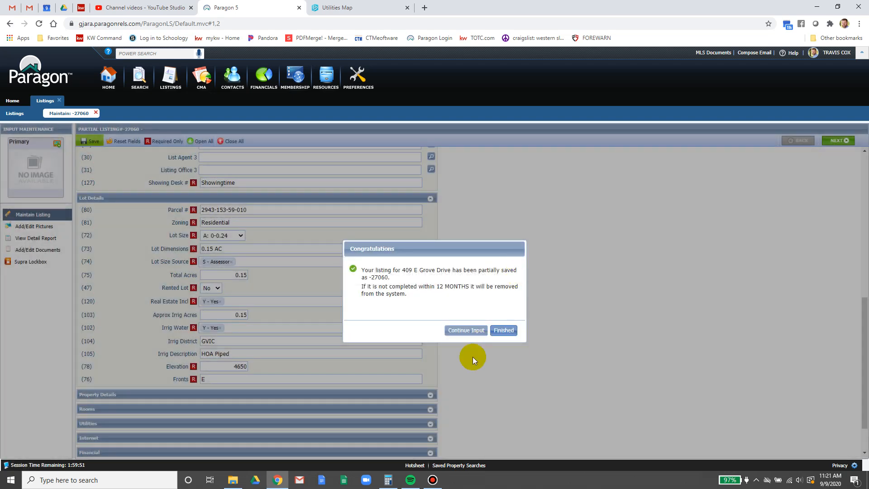
click(465, 330)
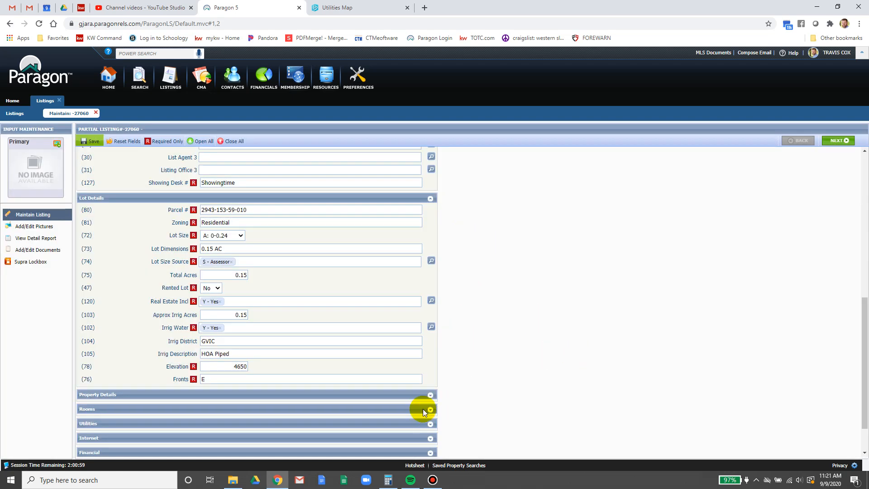
- Expand Property Details and choose SITE - Site Built from the How Built lookup
click(429, 395)
scroll(444, 400, down, 2)
scroll(447, 396, down, 1)
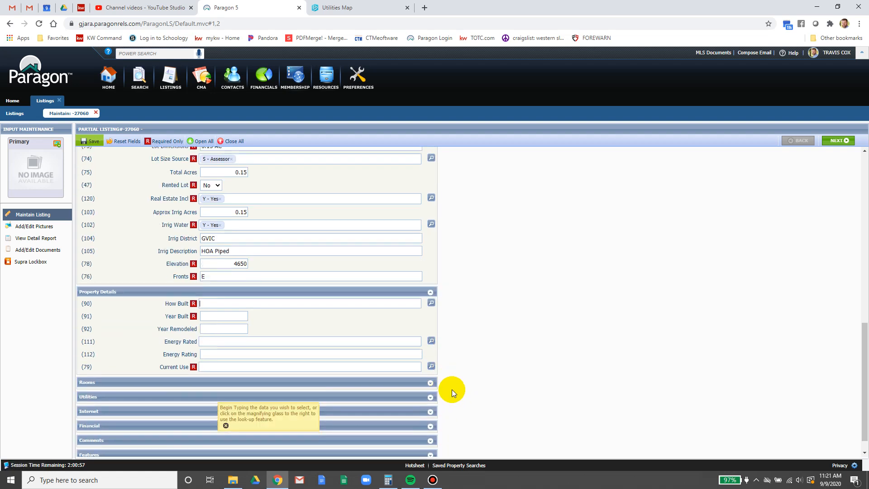
click(374, 285)
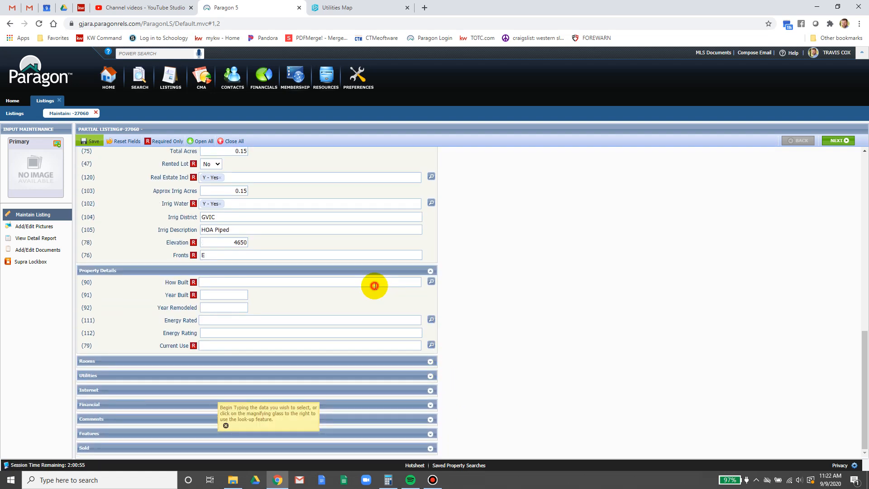
click(432, 281)
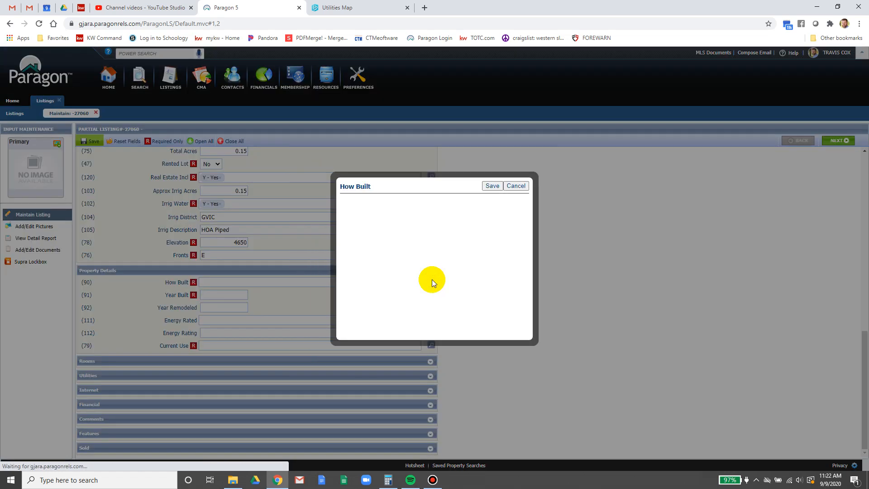
click(409, 241)
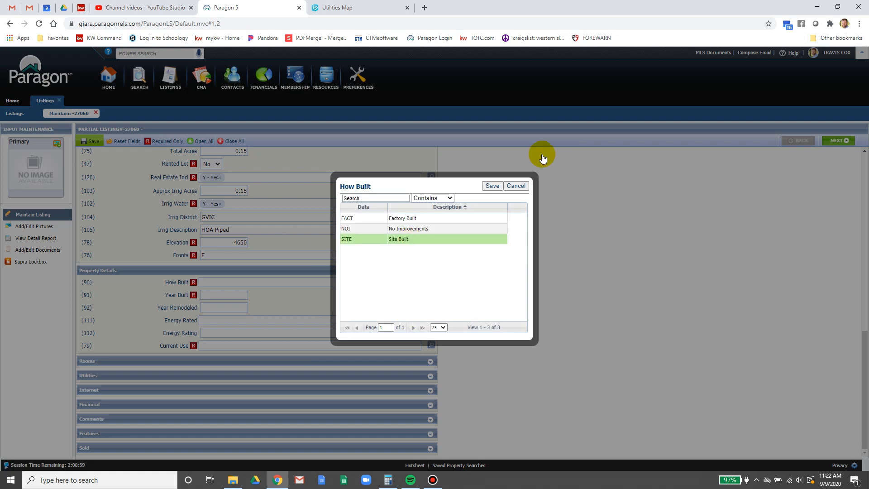
click(492, 185)
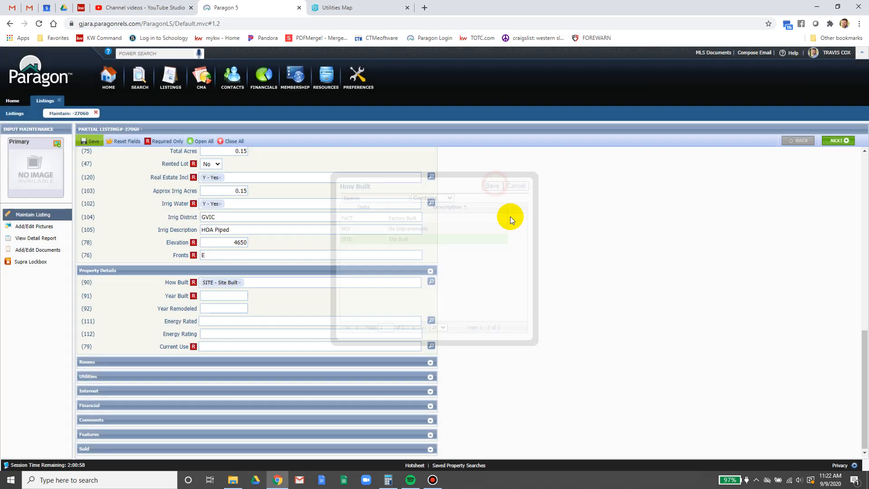
click(213, 295)
- Find Actual Year Built 1998 on the tax card PDF, then go back to the Paragon 5 form
click(81, 7)
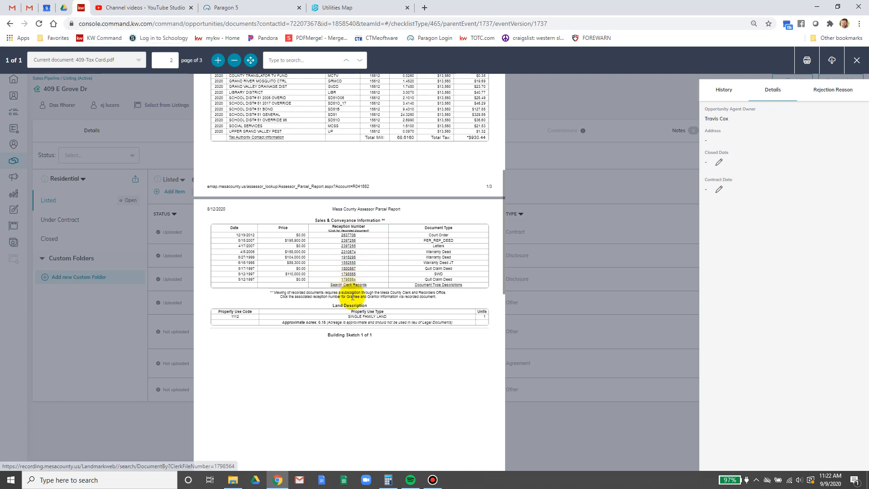
scroll(352, 297, down, 10)
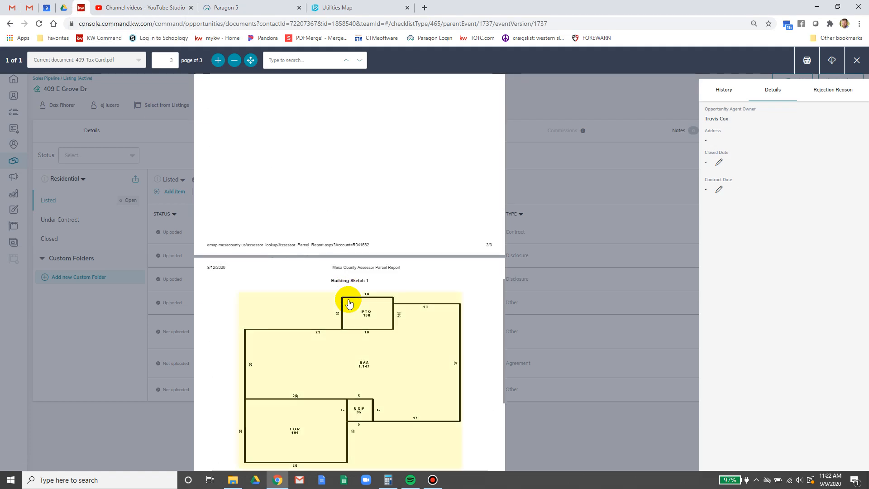
scroll(348, 303, down, 4)
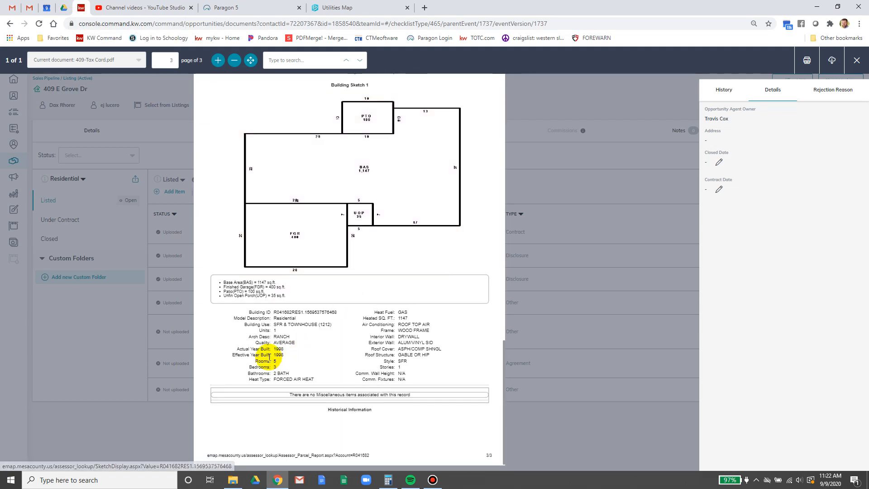
drag(274, 349, 286, 349)
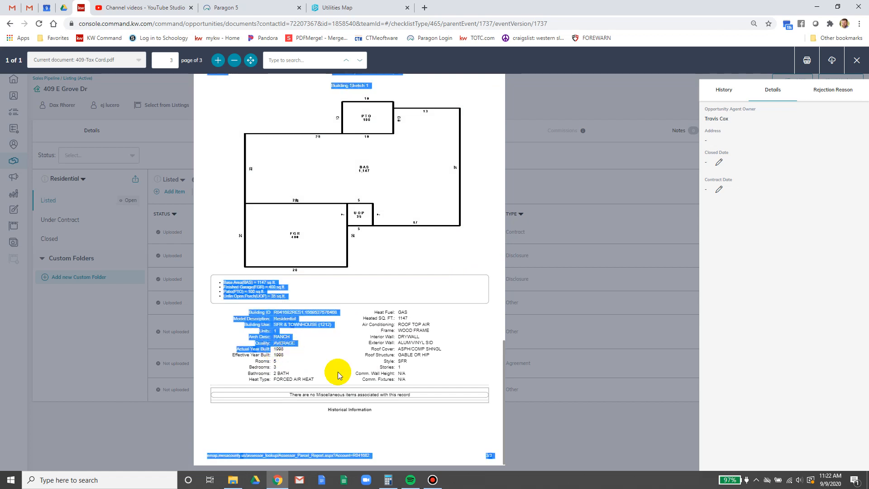
click(356, 370)
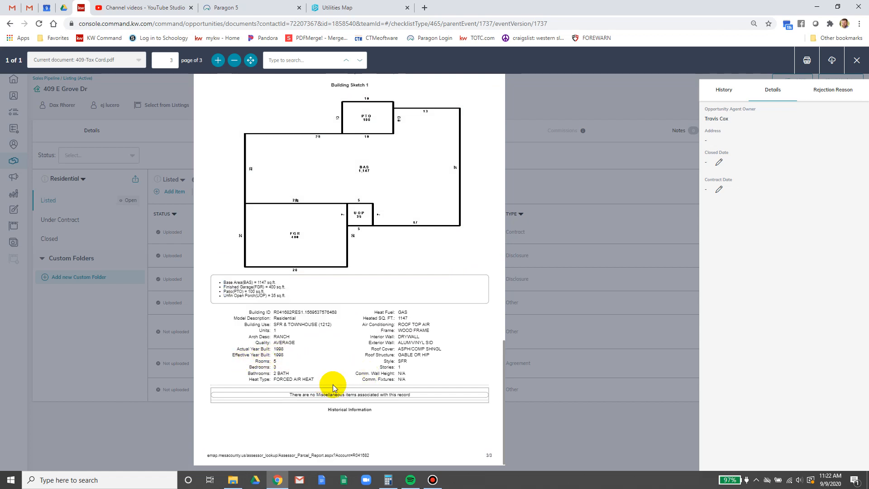
click(218, 6)
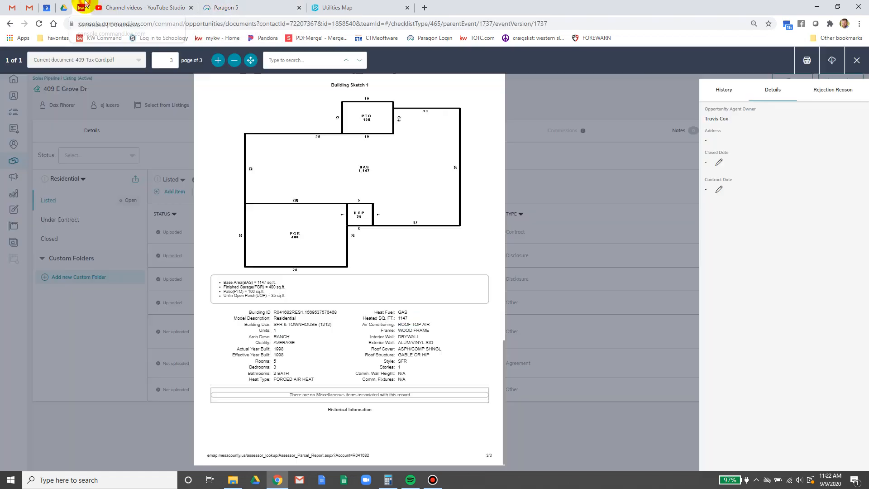
- Enter Year Built 1998 and Year Remodeled 2020
click(85, 5)
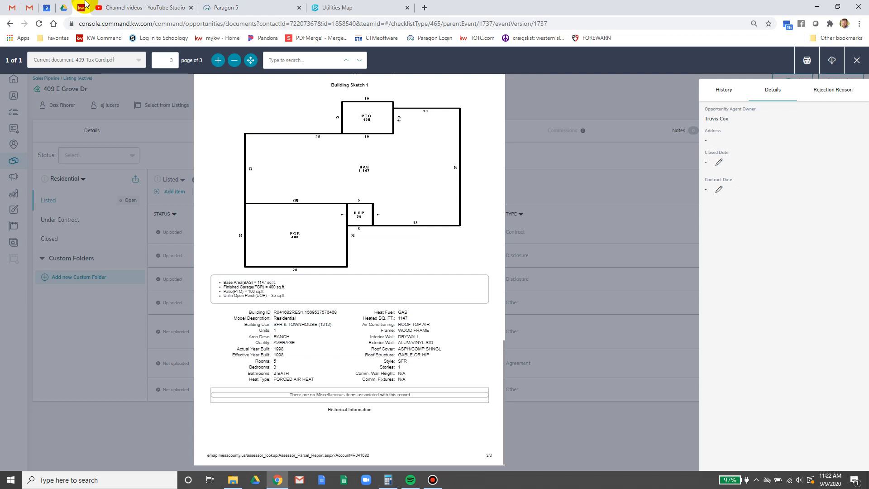
click(223, 7)
text(1998)
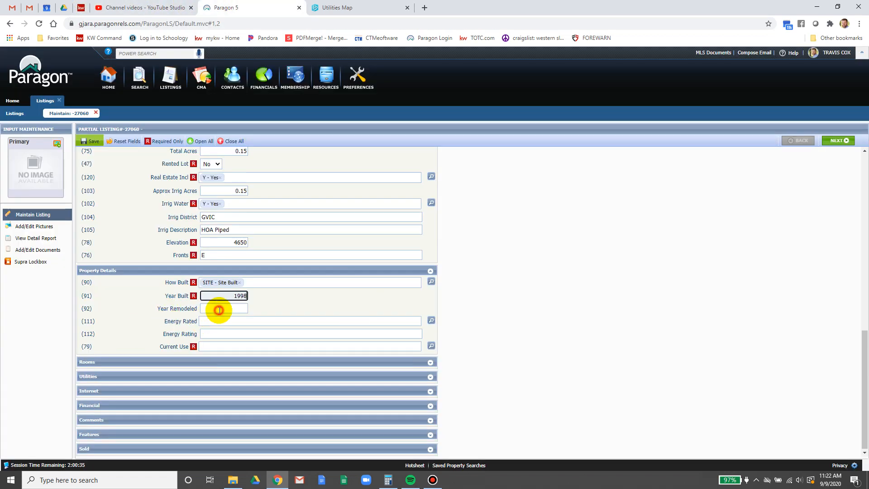
click(219, 310)
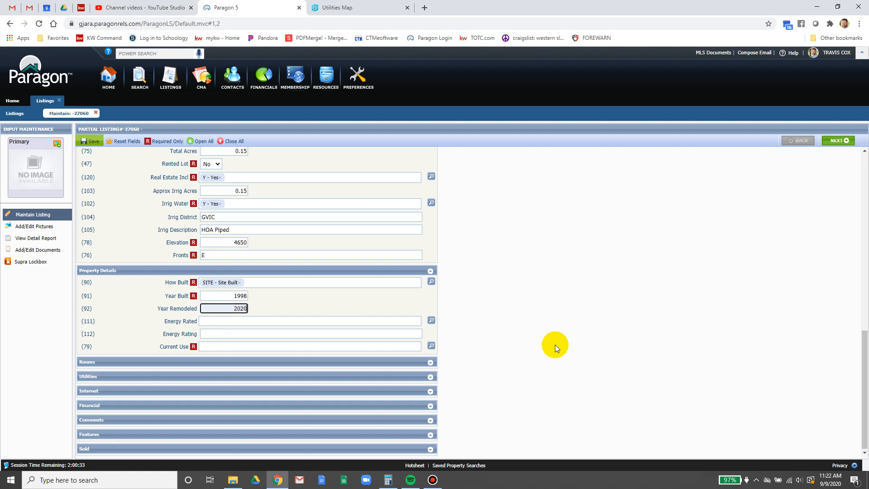
click(555, 344)
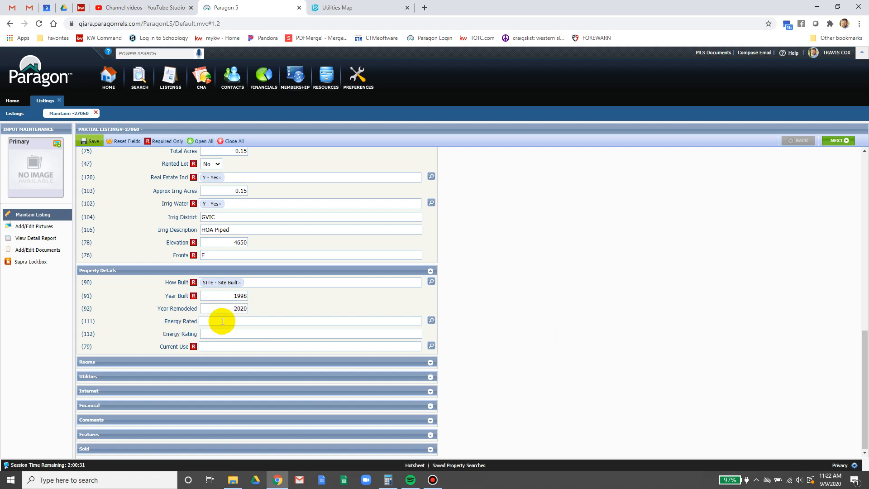
drag(228, 308, 254, 308)
click(260, 307)
- Set Current Use to RES - Residential and save as a partial listing
click(219, 346)
text(re)
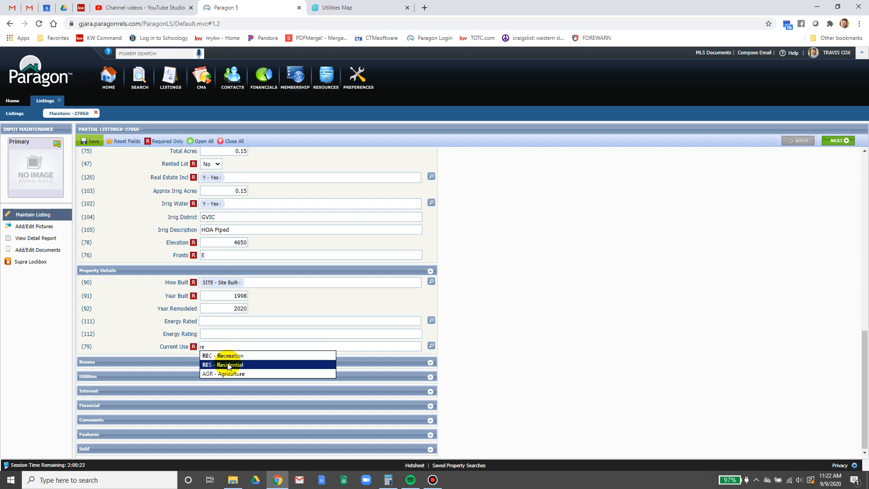
click(227, 364)
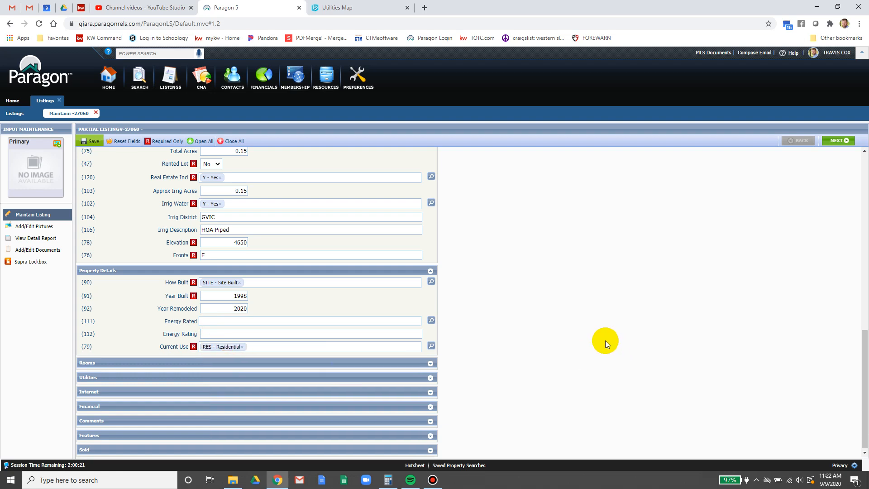
click(89, 141)
click(95, 167)
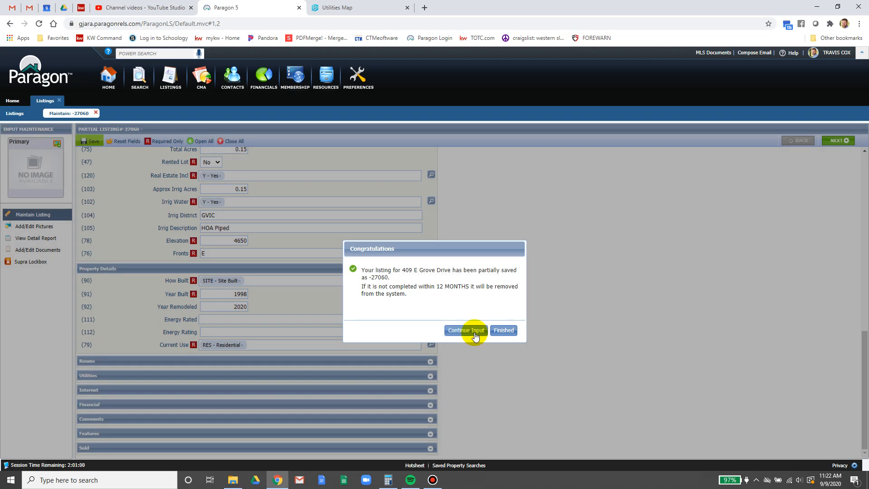
- Continue input, collapse Property Details, General, Agent/Office and Lot Details, and expand Rooms
click(474, 330)
click(430, 269)
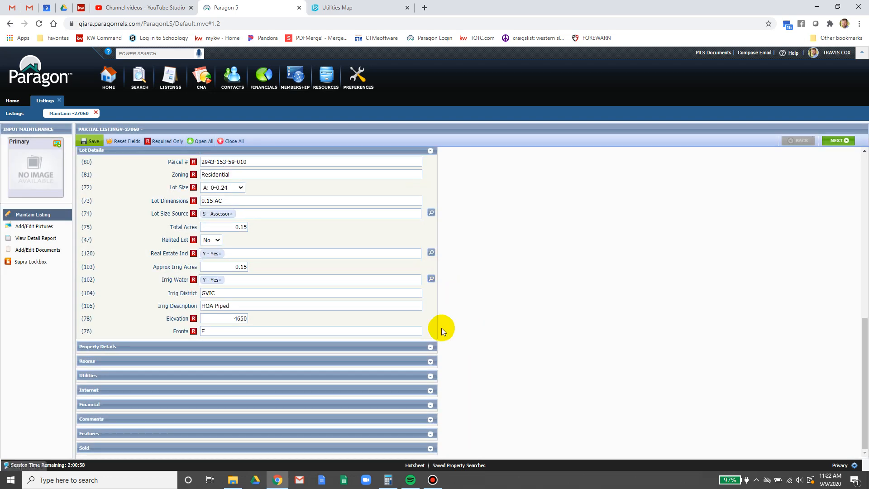
scroll(425, 226, up, 10)
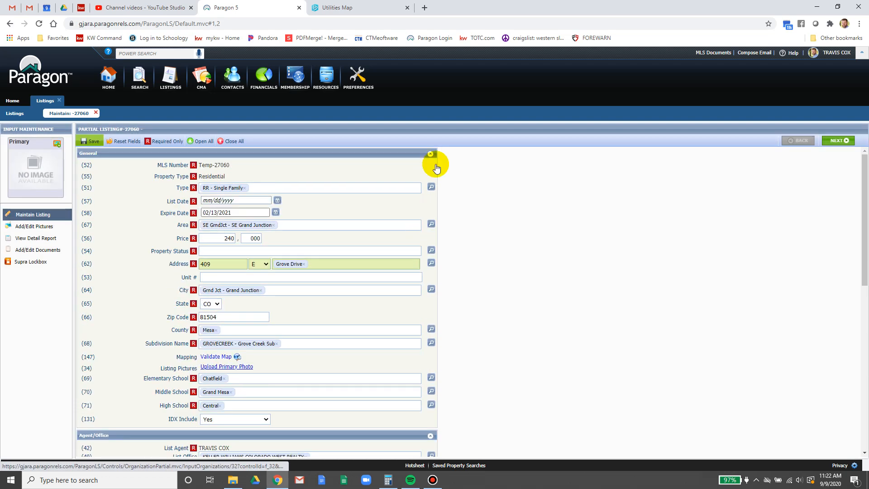
click(430, 154)
click(430, 168)
click(430, 183)
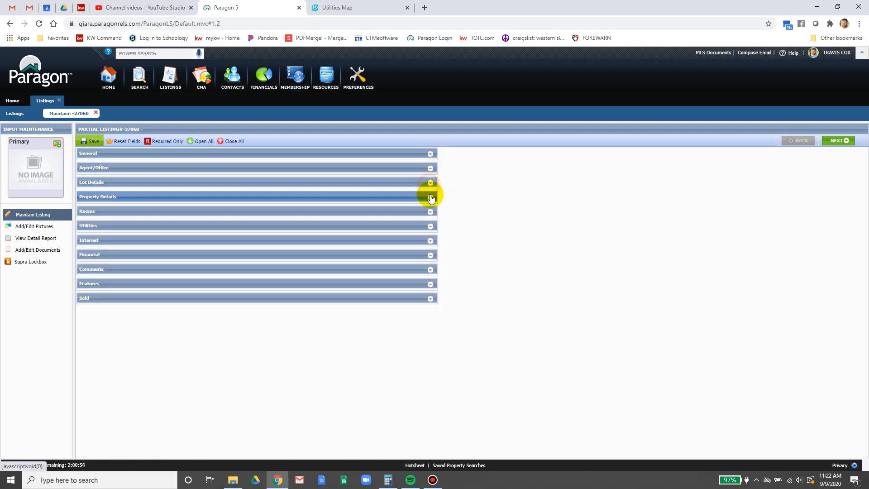
click(430, 211)
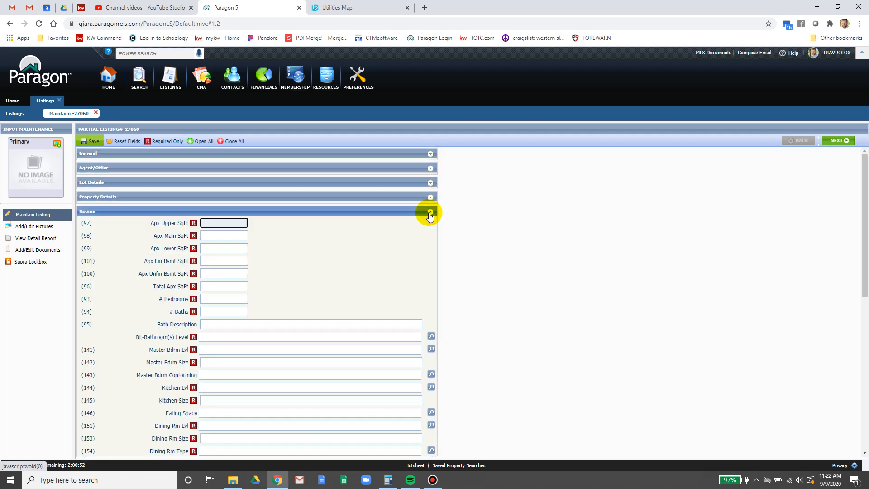
- Enter square footage: 0 upper, 1147 main, 0 lower and basement, 1147 total
click(478, 241)
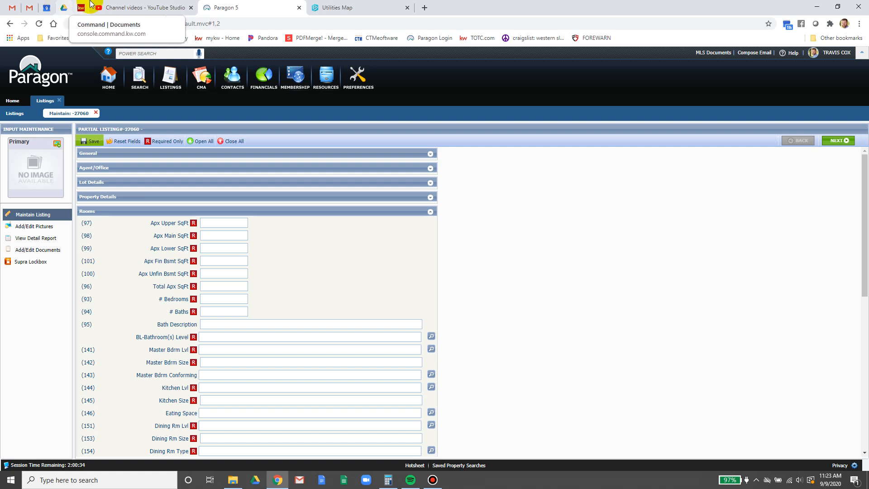
click(218, 226)
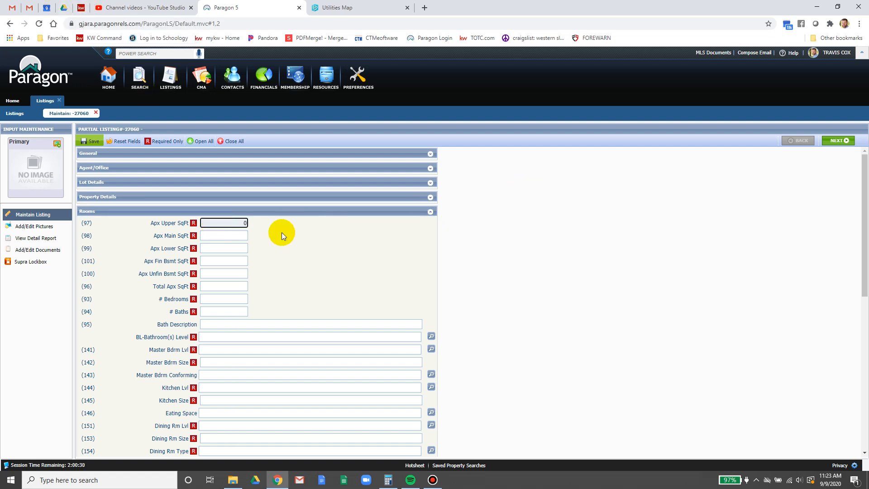
click(228, 236)
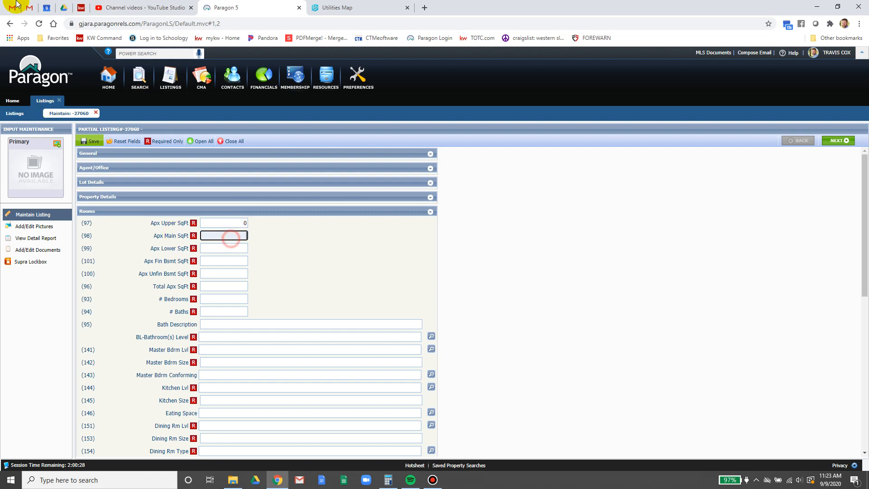
click(81, 6)
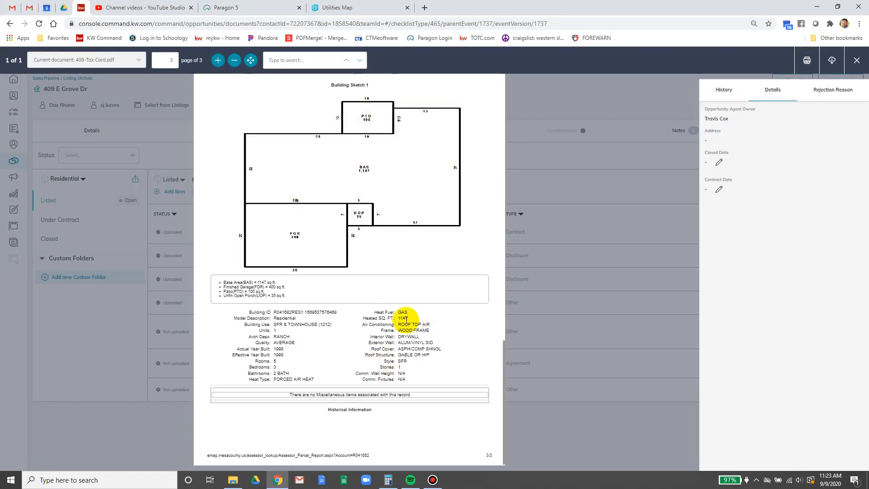
click(181, 7)
click(239, 7)
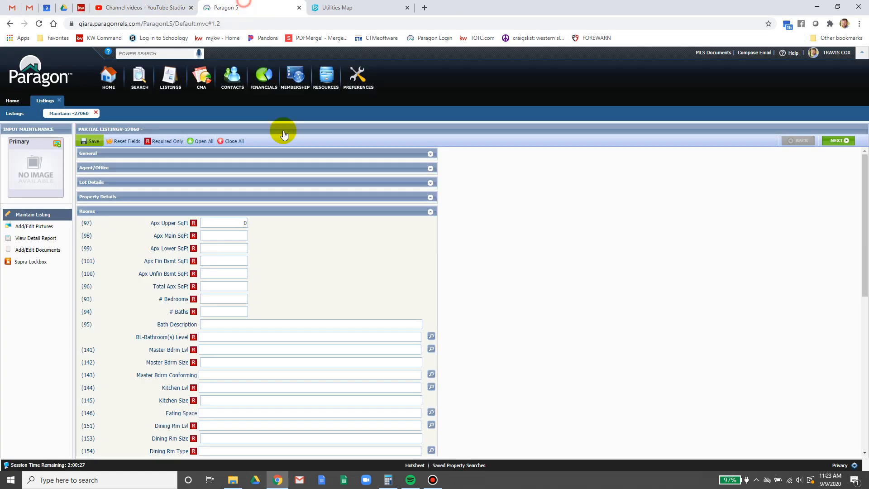
text(47)
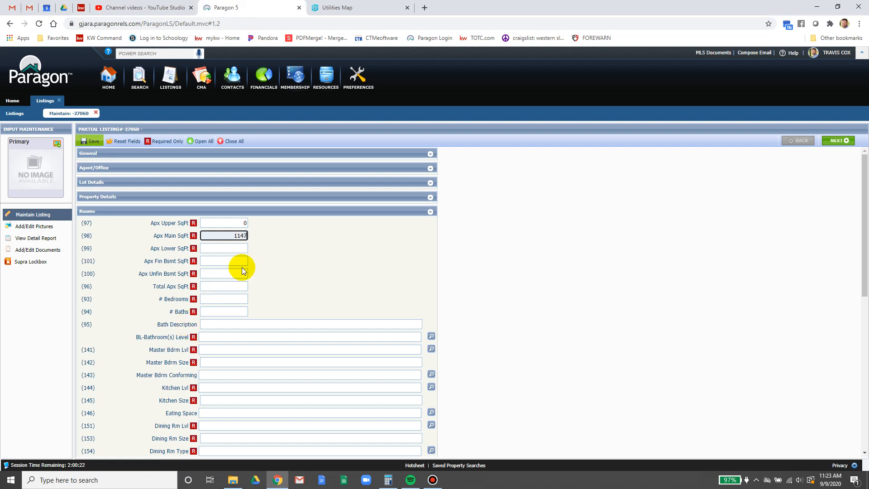
key(Tab)
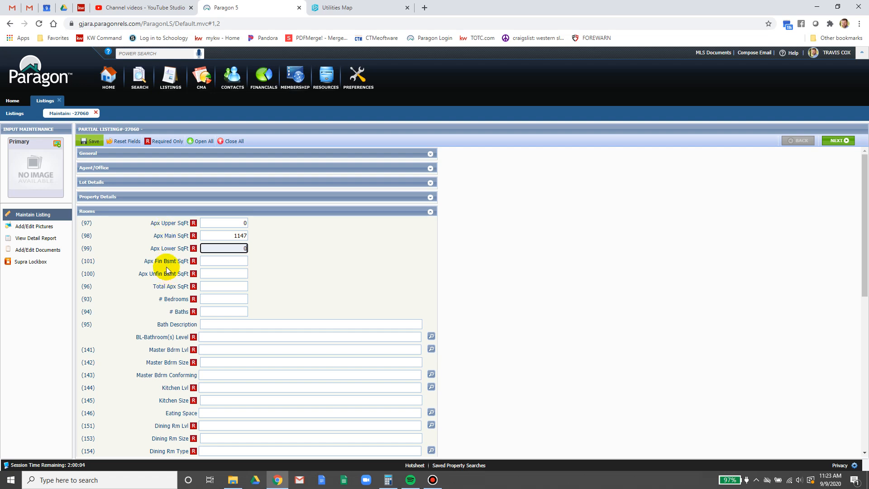
click(224, 262)
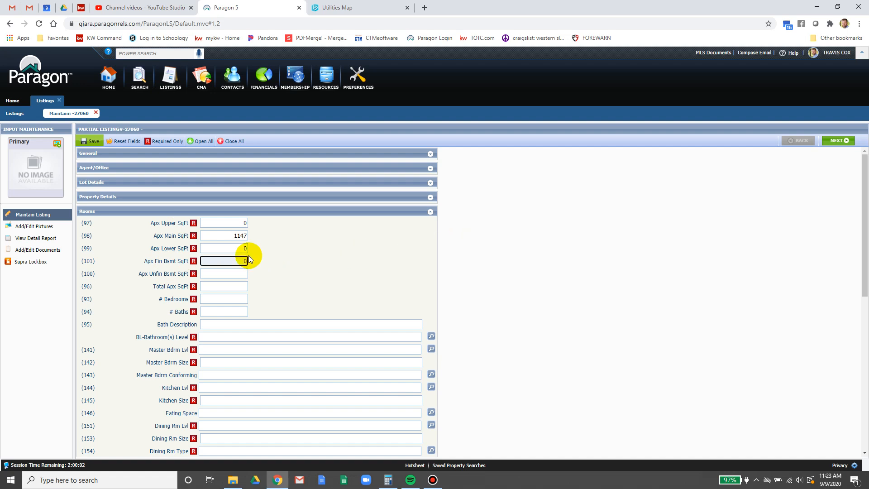
click(231, 273)
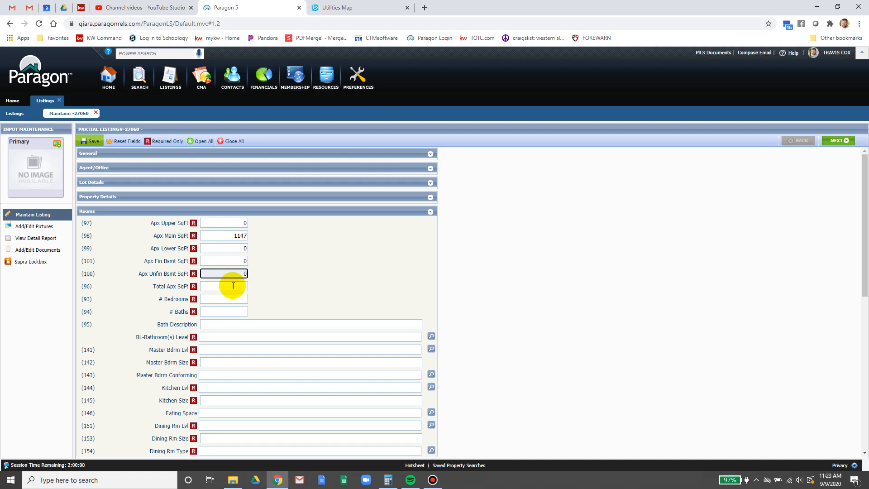
click(213, 286)
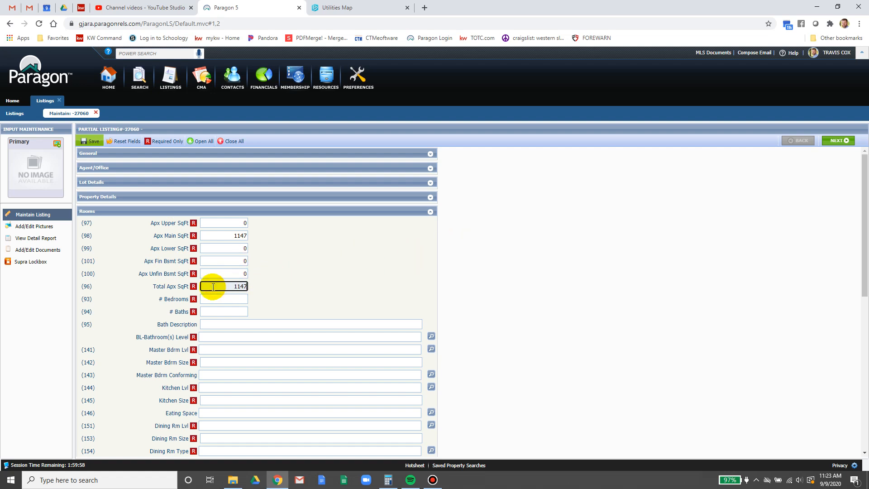
- Enter 3 bedrooms and 2 baths, then check the bathroom details on the tax card
click(217, 299)
scroll(429, 256, down, 1)
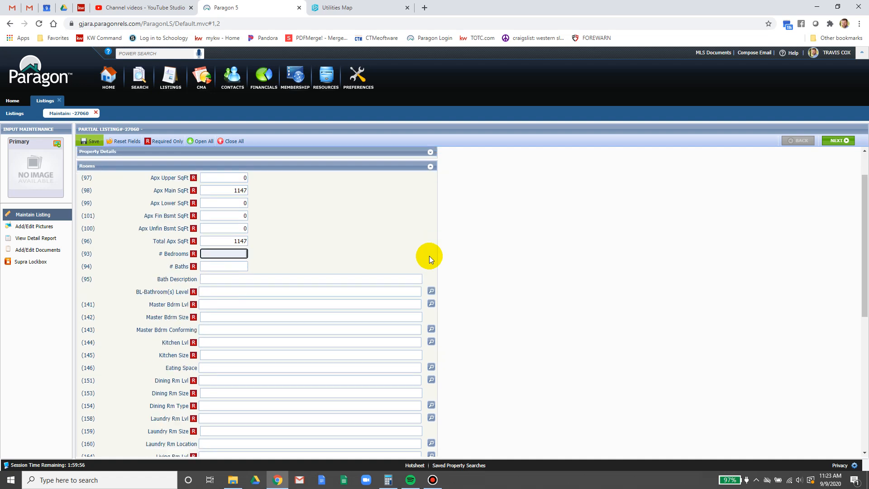
text(3)
key(Tab)
text(2)
key(Tab)
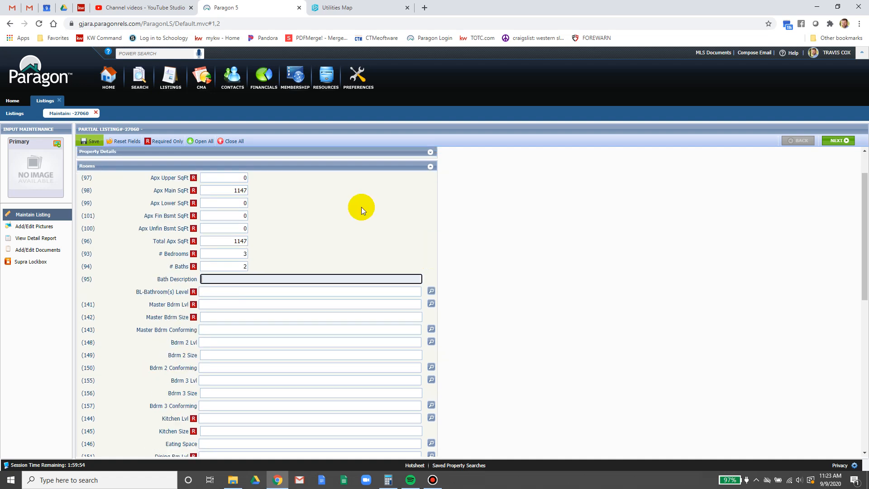
click(81, 7)
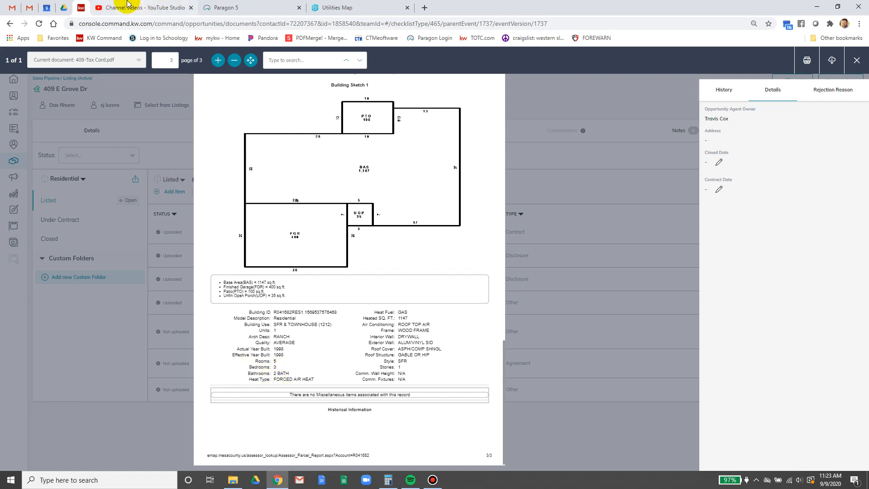
- Close the YouTube Studio tab and switch back to the Paragon 5 listing
click(190, 8)
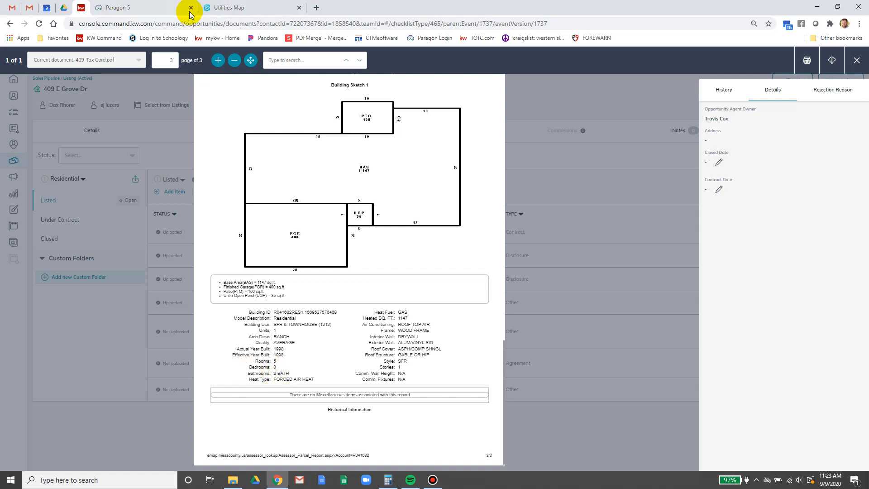
click(147, 7)
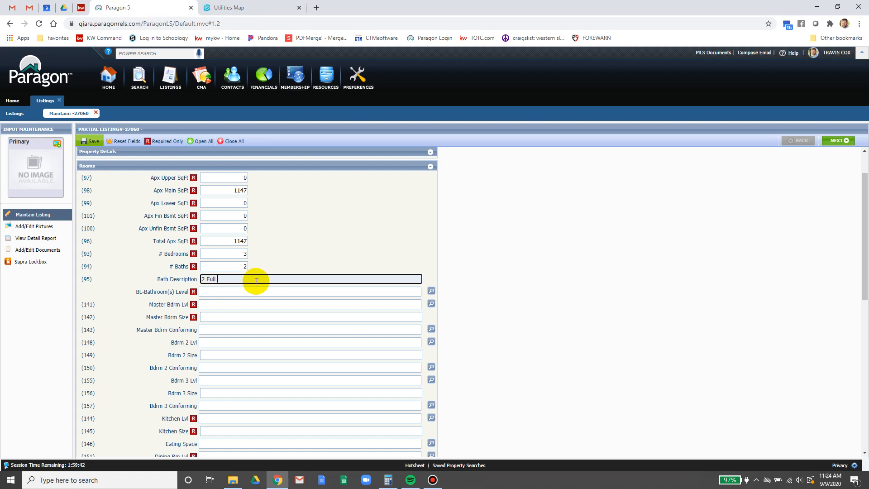
- Set the BL-Bathroom(s) Level to Main
click(244, 291)
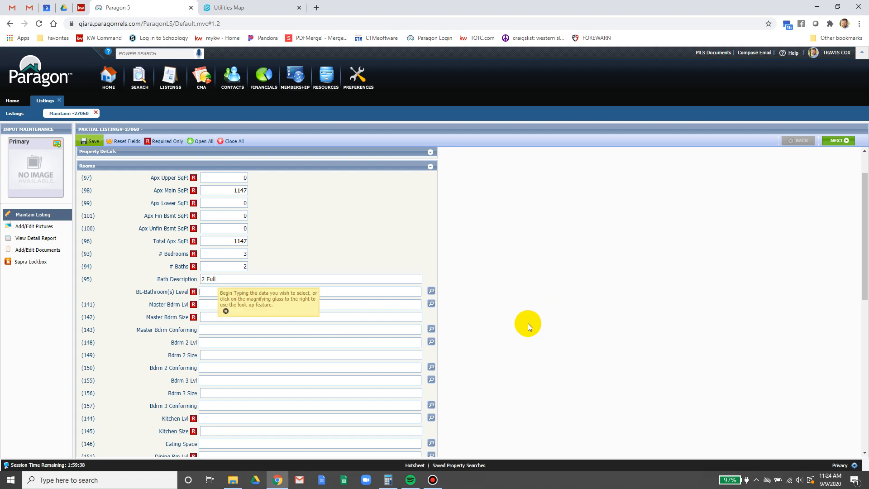
text(m)
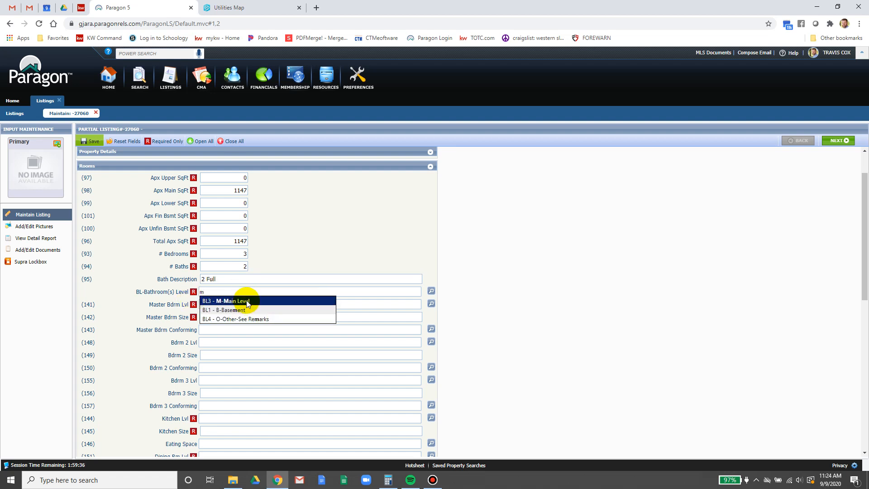
click(319, 300)
click(431, 291)
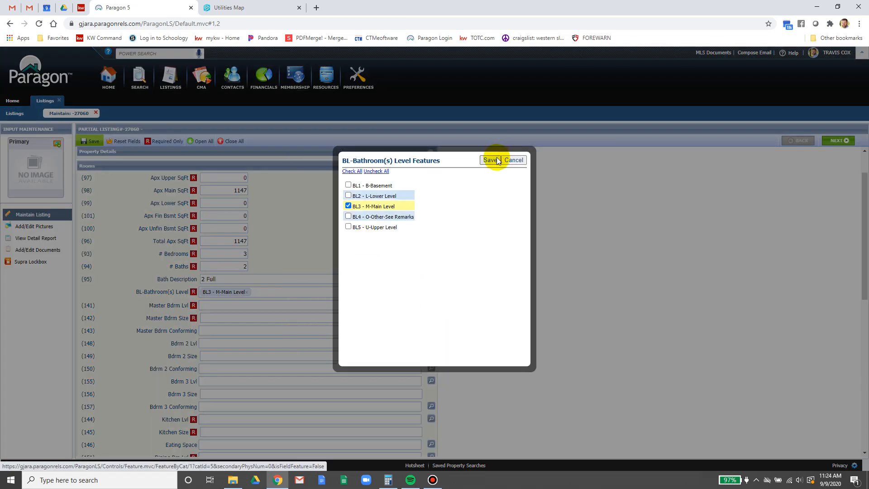
click(514, 160)
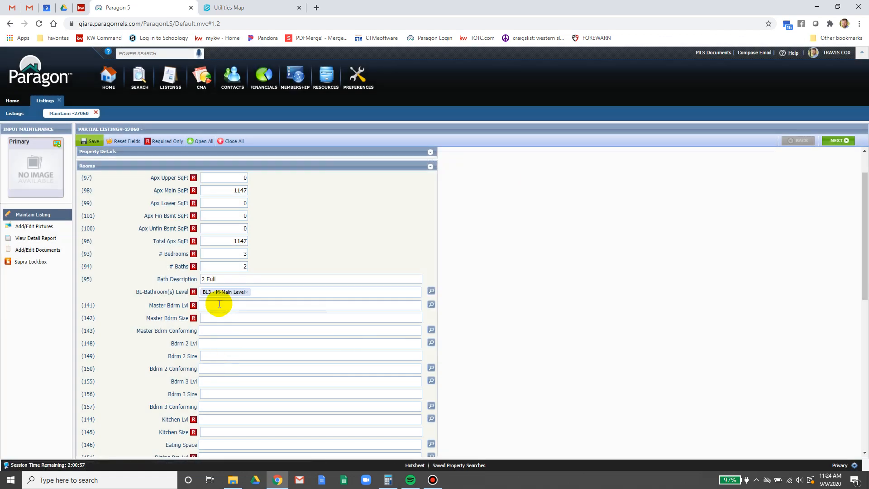
- Set the master bedroom level to M - Main and mark it conforming (Y - Yes)
click(219, 303)
text(m)
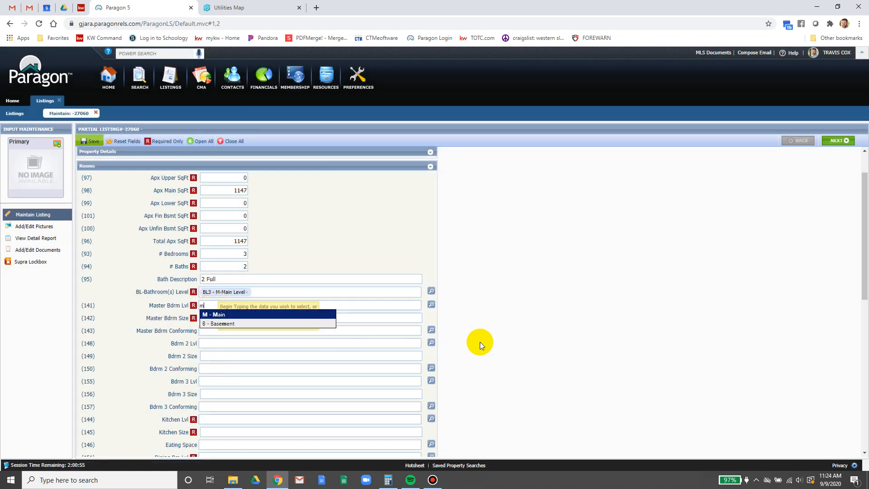
click(207, 312)
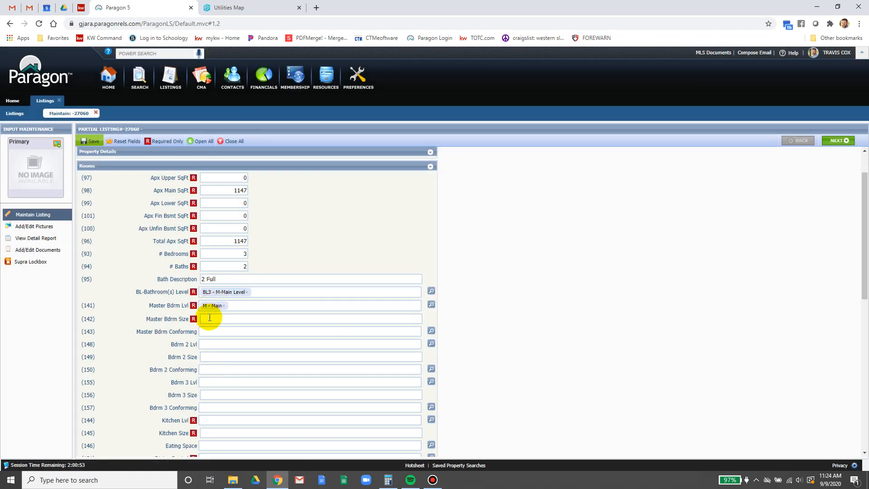
click(209, 317)
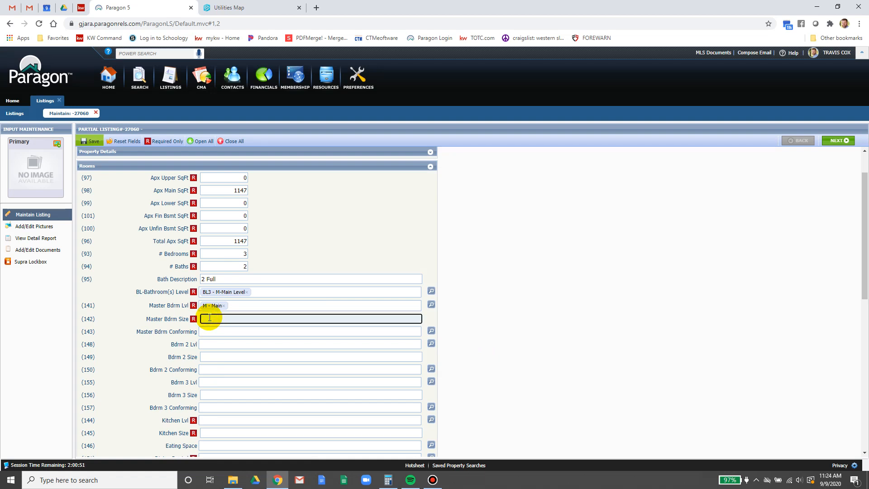
scroll(217, 312, down, 1)
click(214, 287)
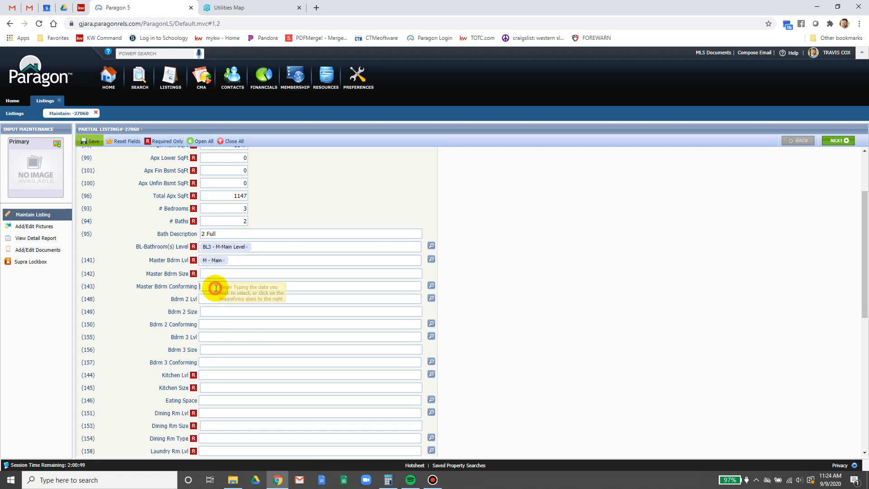
text(y)
click(215, 297)
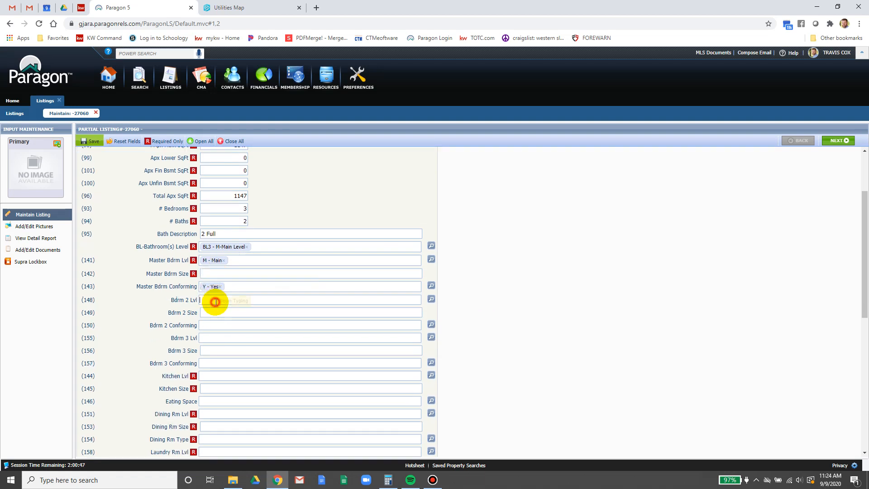
- Set bedrooms 2 and 3 to M - Main level and mark both conforming
click(215, 301)
text(m)
click(214, 308)
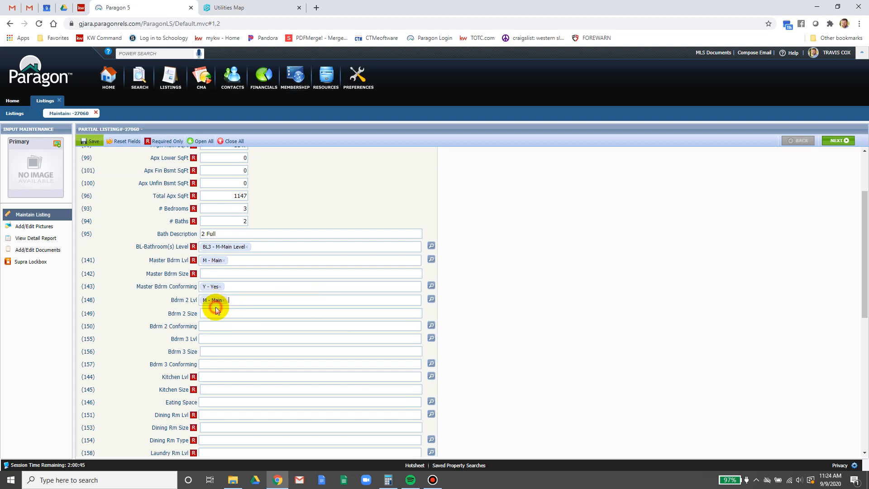
click(214, 313)
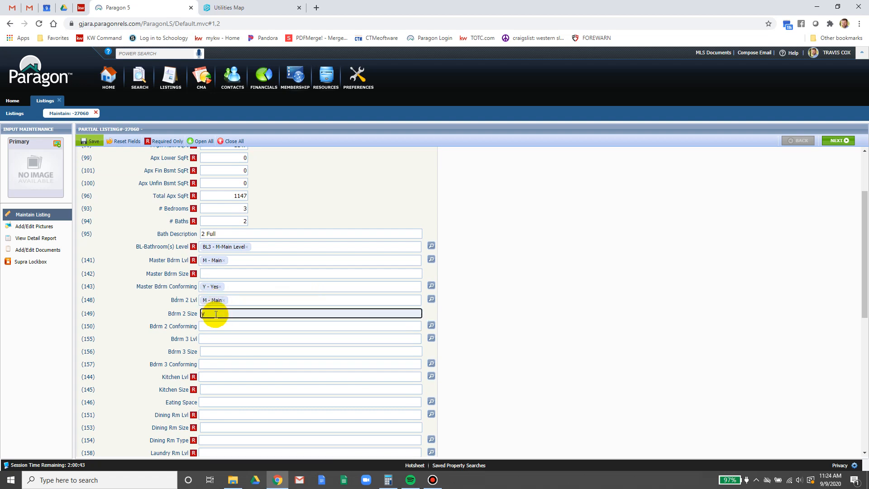
click(219, 326)
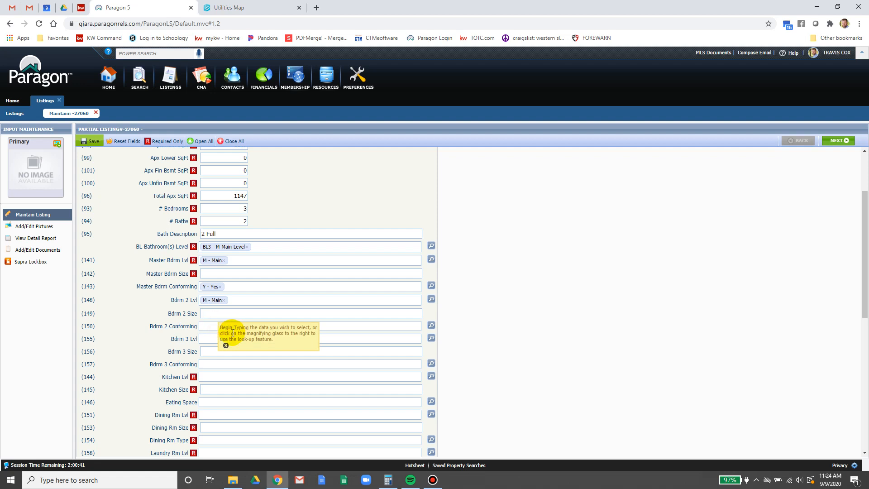
text(y)
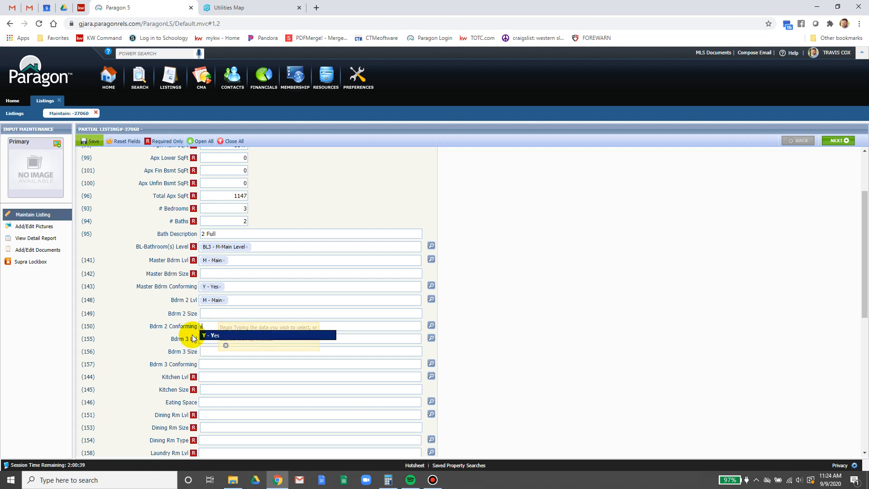
click(225, 335)
click(222, 339)
text(m)
click(210, 348)
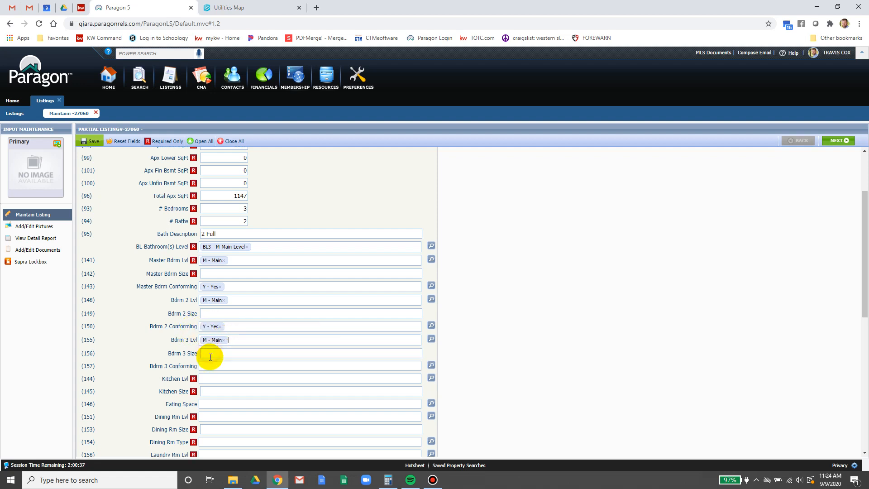
click(210, 362)
text(y)
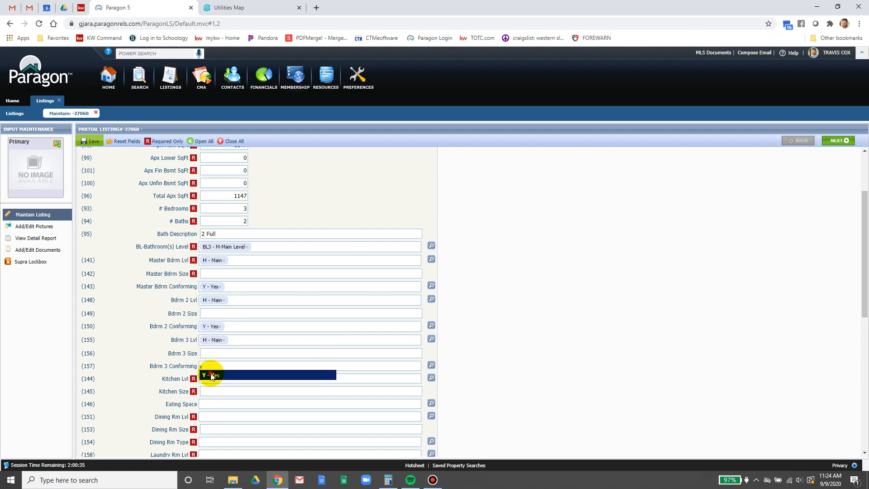
click(208, 372)
- Set the kitchen level to M - Main
scroll(222, 285, down, 2)
click(221, 289)
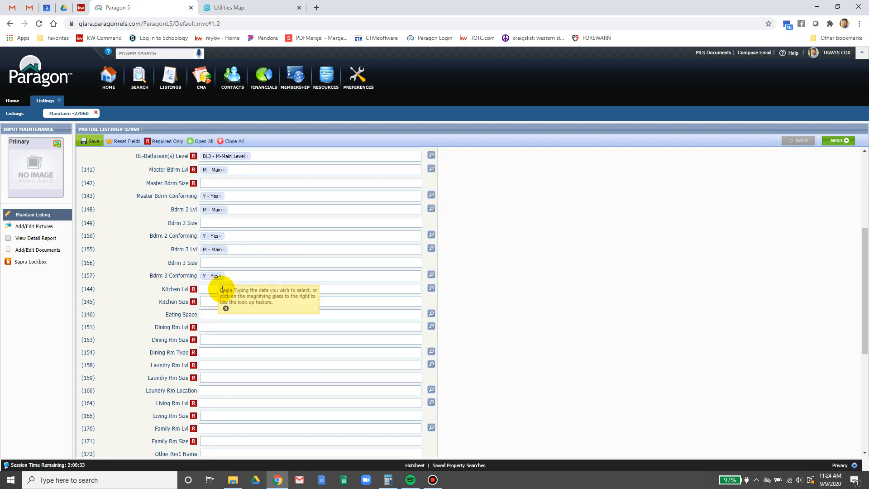
text(m)
click(215, 298)
click(212, 303)
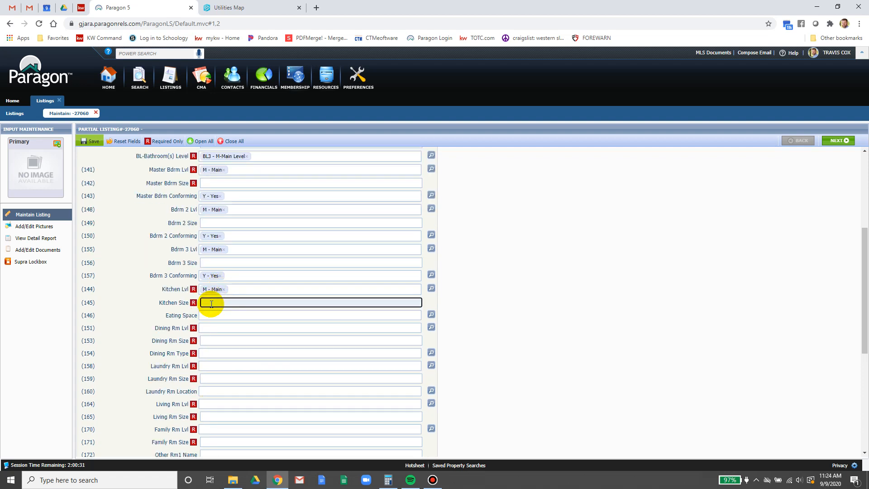
click(209, 315)
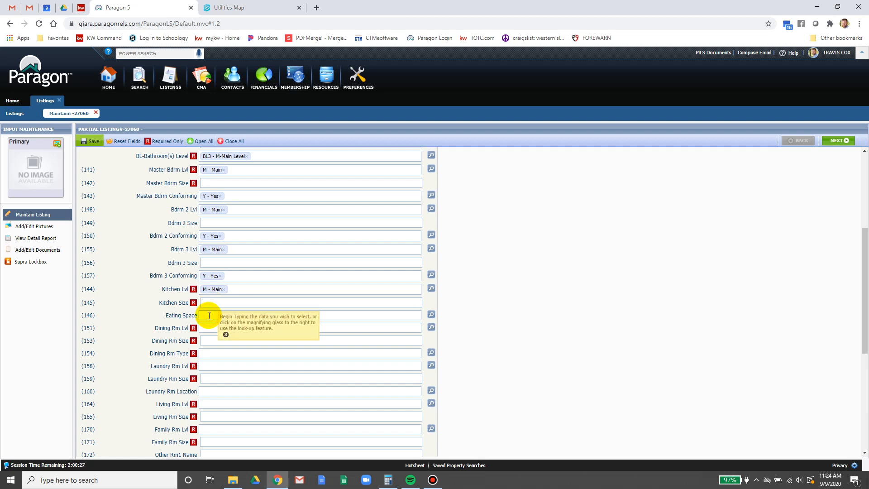
- Set Eating Space to Yes and the dining room to Main level, C - Combo type
click(431, 314)
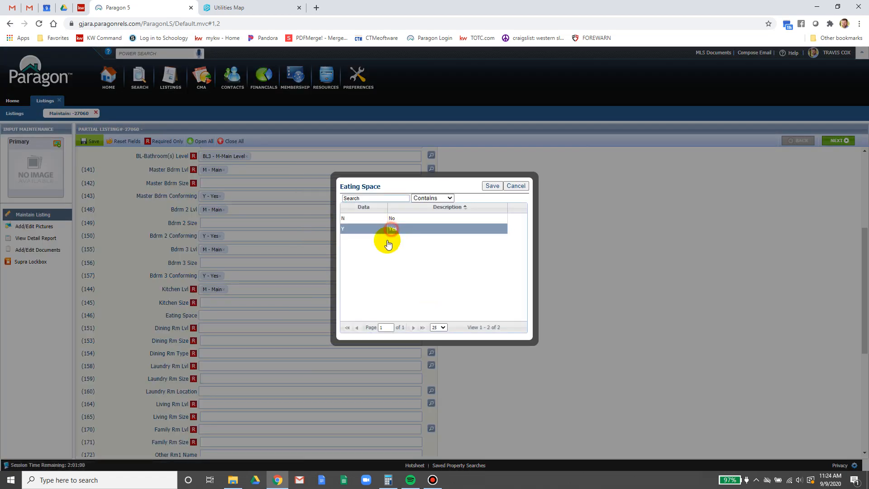
click(385, 229)
click(492, 186)
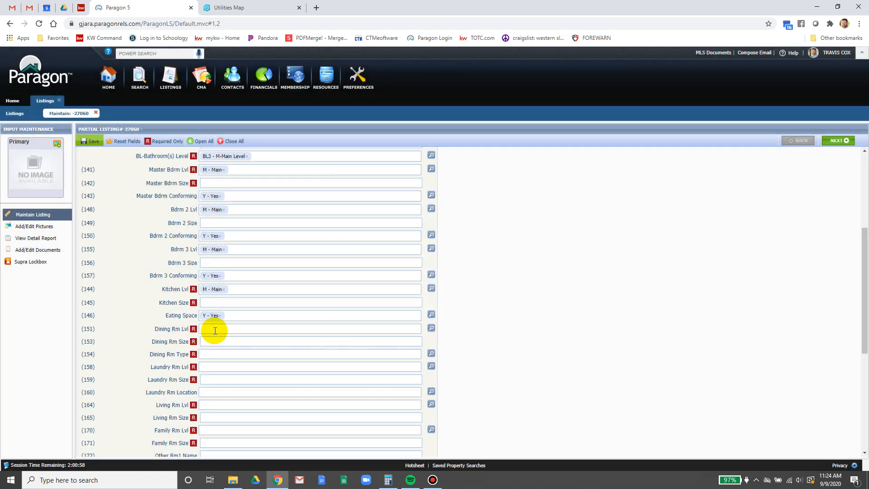
click(215, 331)
text(m)
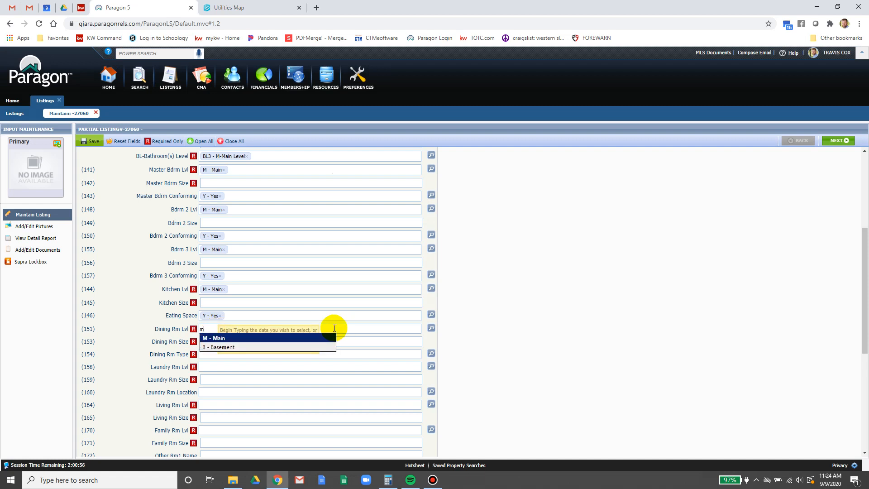
click(265, 337)
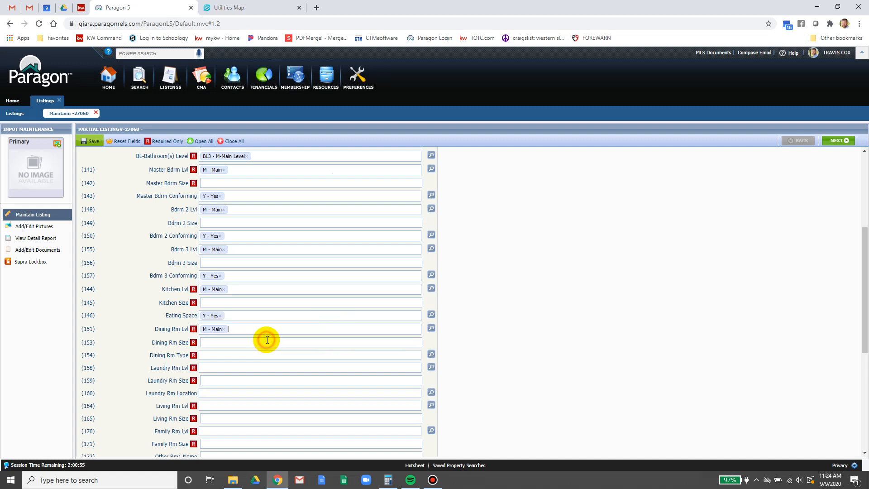
click(225, 354)
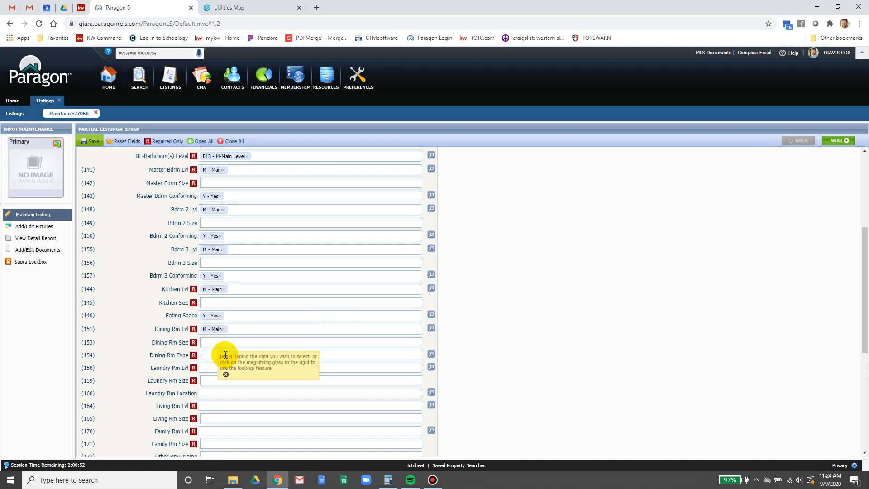
text(c)
click(226, 364)
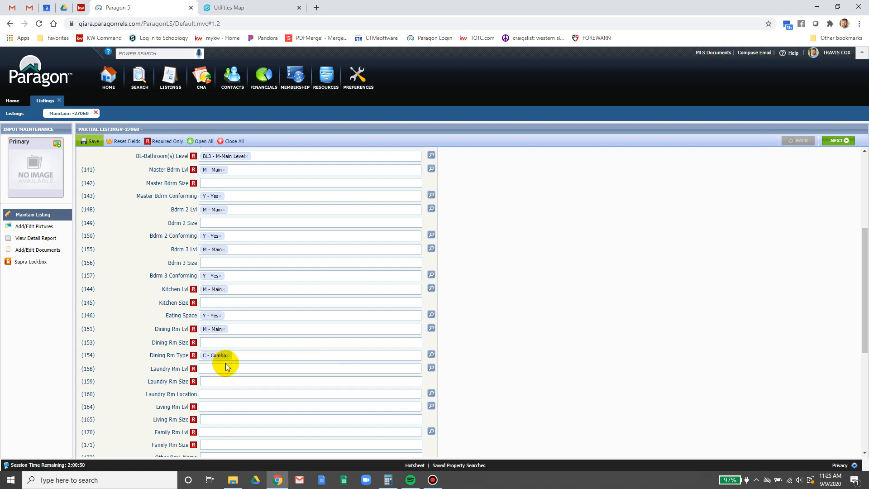
- Set the laundry room level to Main and its location to Hall/Closet
scroll(224, 363, down, 1)
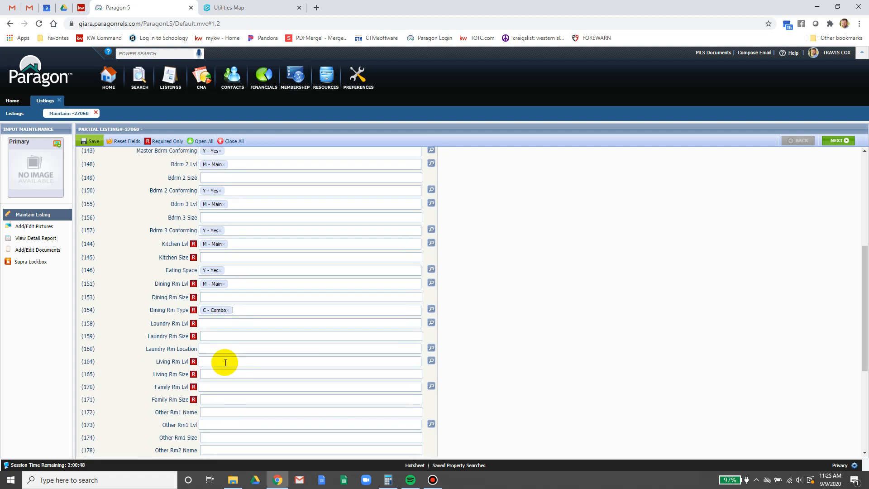
click(214, 322)
text(m)
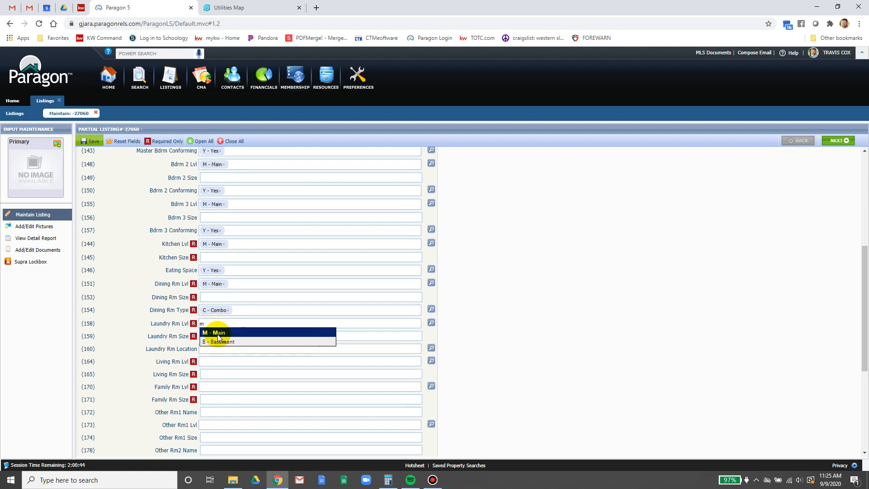
click(218, 333)
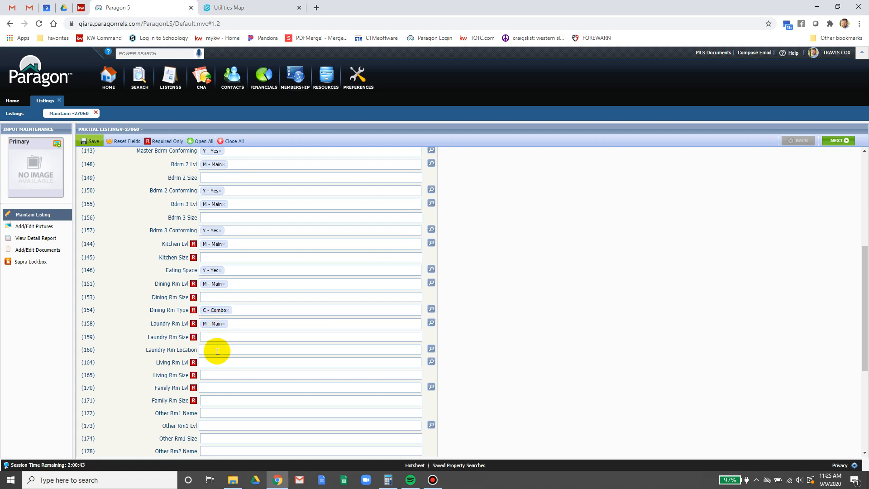
click(431, 350)
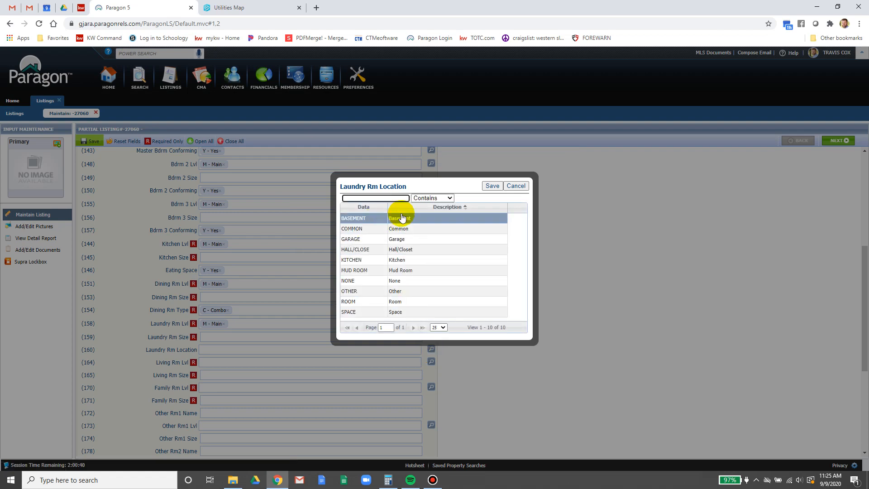
click(425, 251)
click(492, 185)
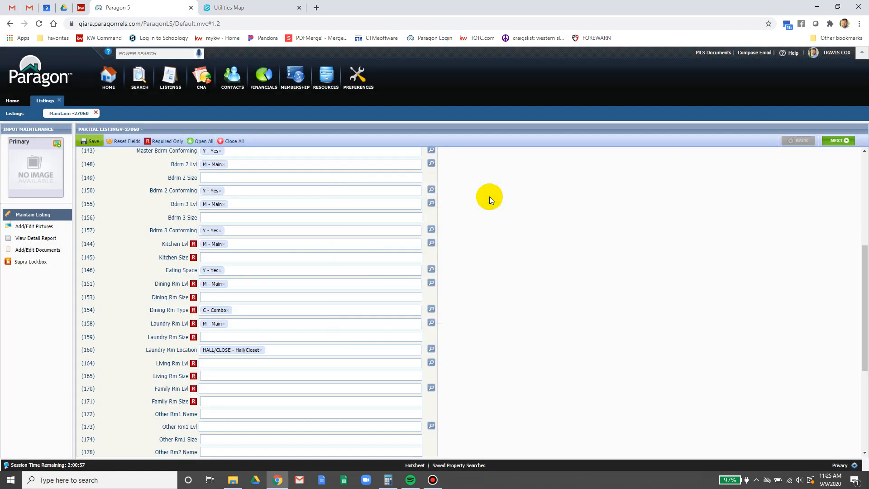
- Set Living Rm Lvl to Main, Family Rm Lvl to N/A and Family Rm Size to n/a
scroll(220, 333, down, 1)
click(213, 318)
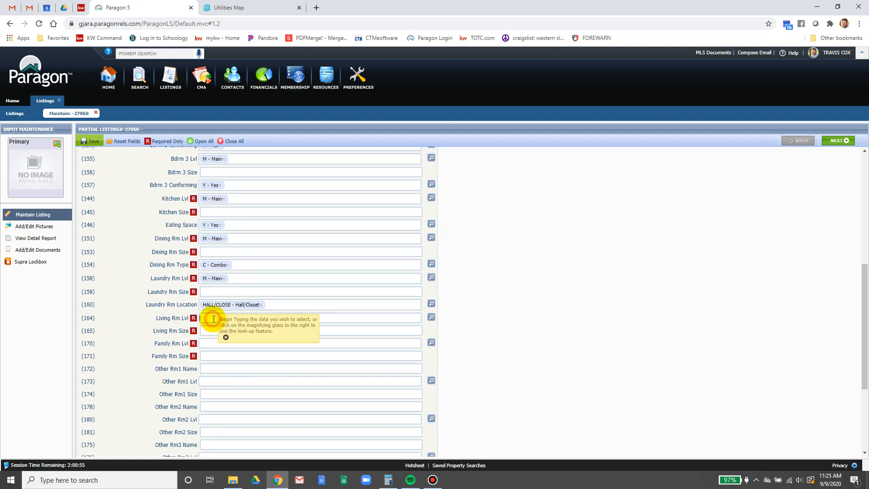
text(m)
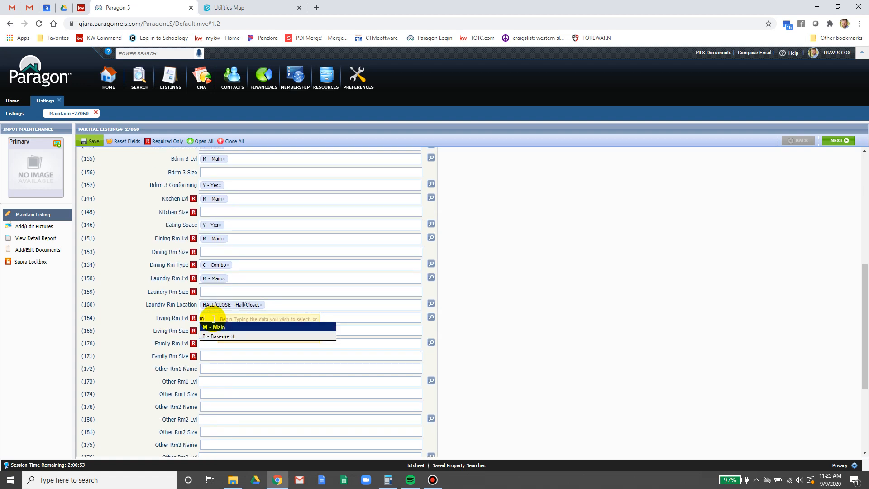
click(221, 329)
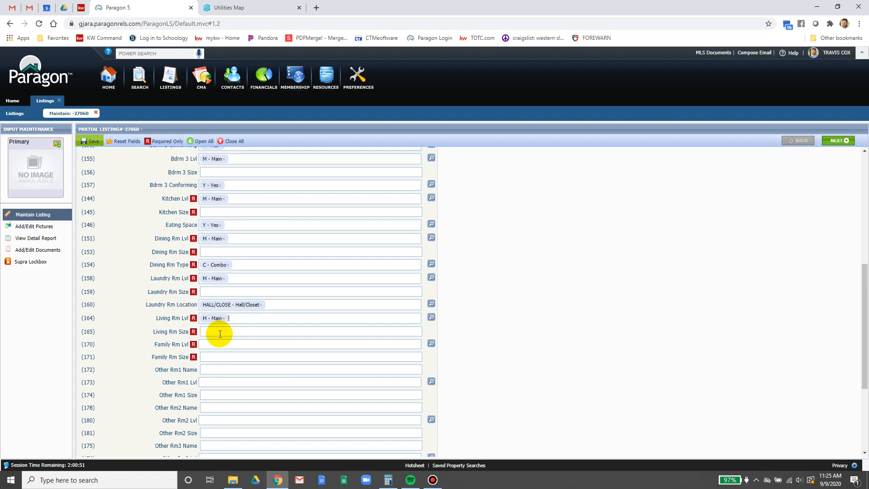
click(219, 343)
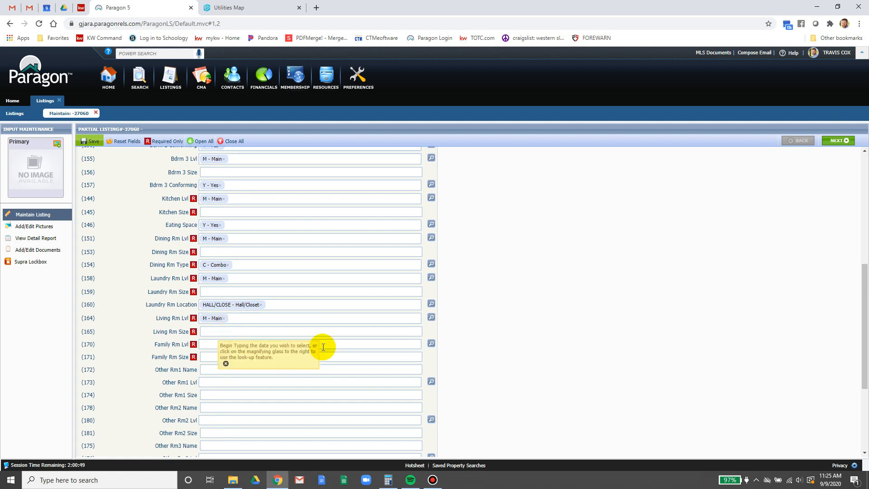
click(432, 343)
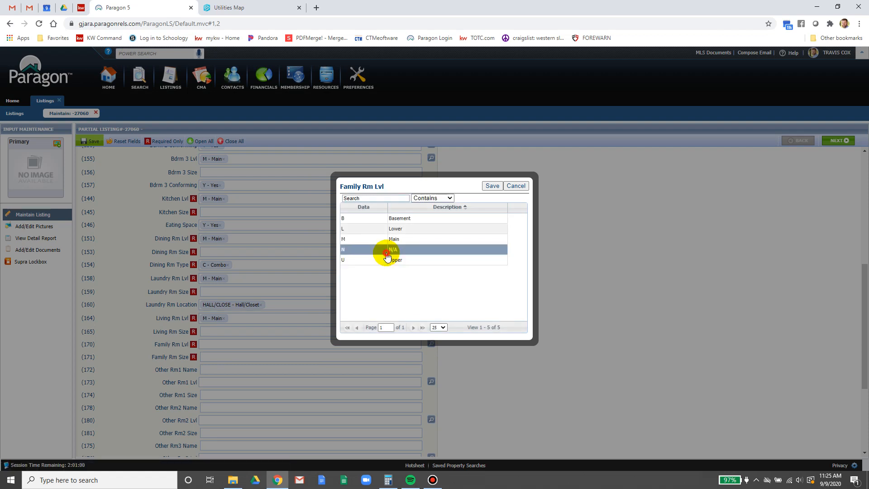
click(389, 250)
click(490, 186)
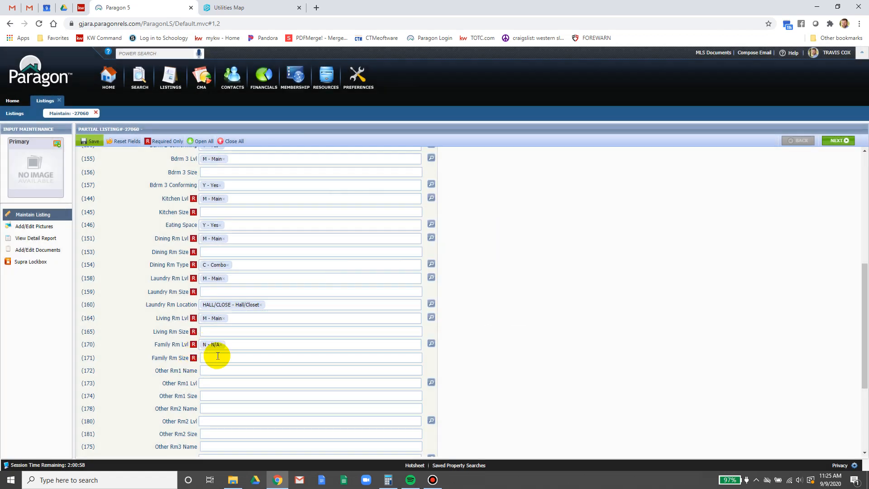
click(218, 356)
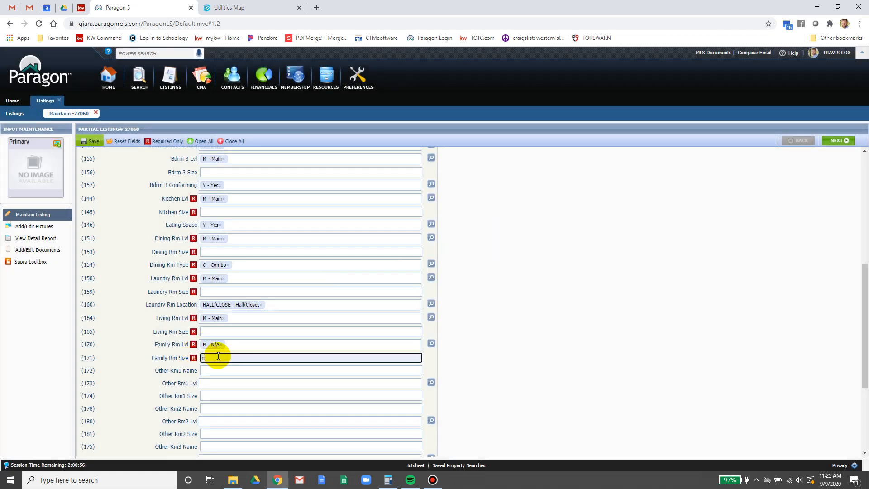
text(n/a)
click(590, 316)
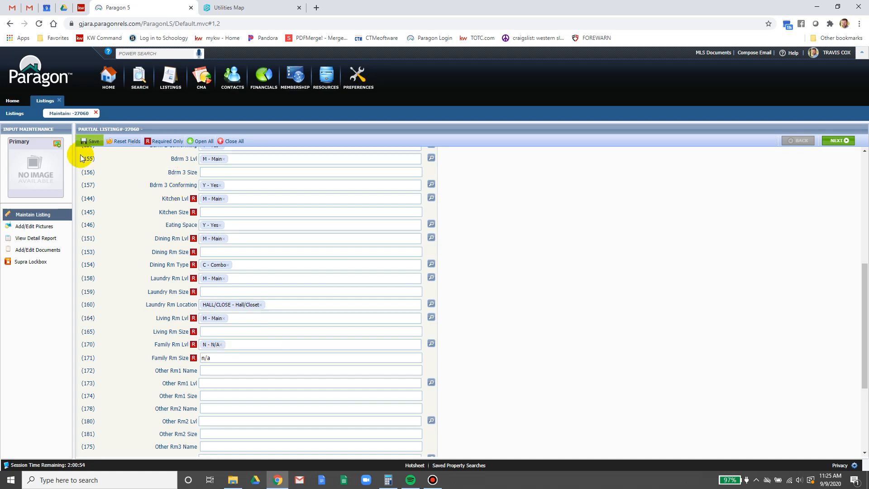
- Save the partial listing and continue input
click(87, 143)
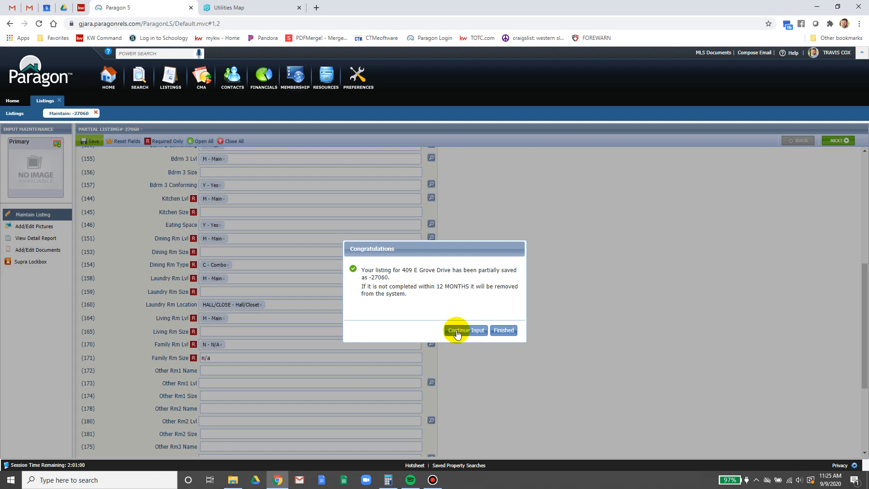
click(457, 331)
scroll(534, 344, up, 2)
- Set Garage Type to ATTCH - Attached Garage and Garage Capacity to 2
scroll(534, 345, down, 6)
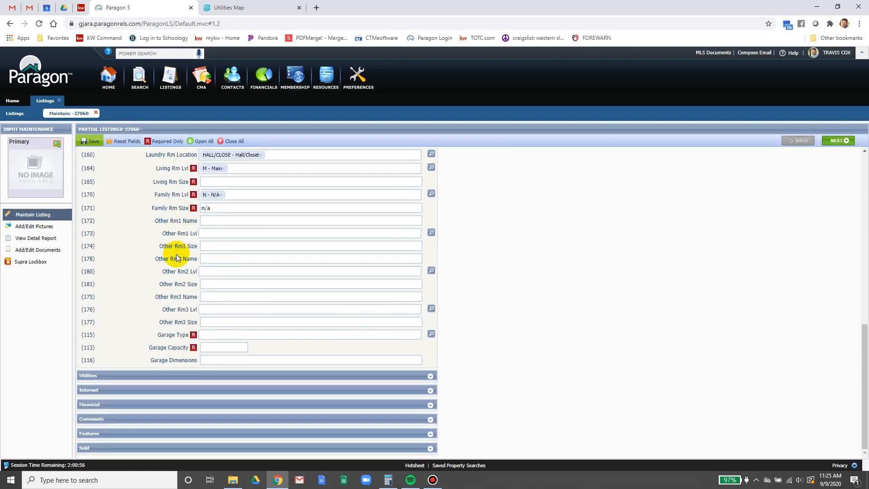
click(225, 335)
text(a)
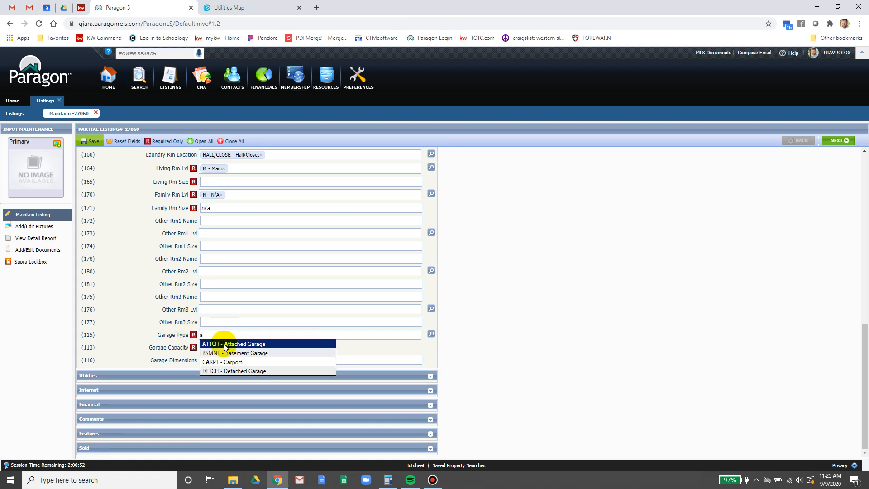
click(222, 344)
click(222, 349)
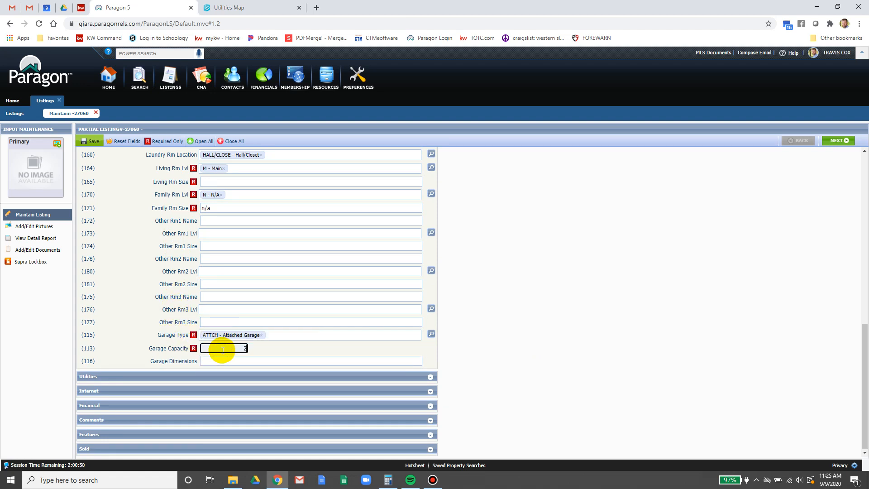
click(220, 357)
click(564, 321)
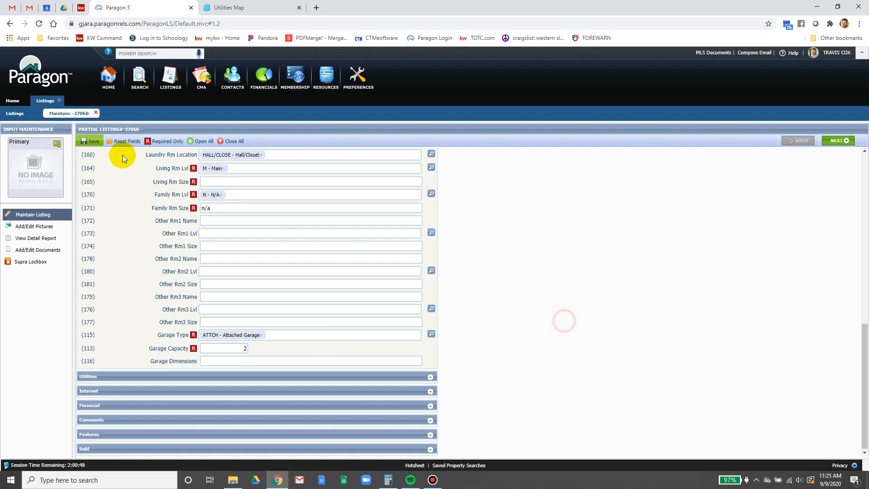
- Save as a partial listing, continue input, and expand the Utilities section
click(90, 142)
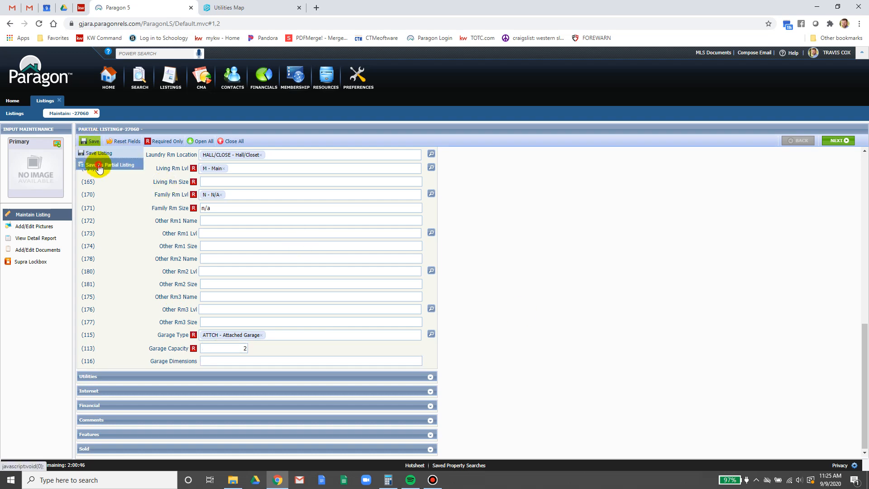
click(97, 166)
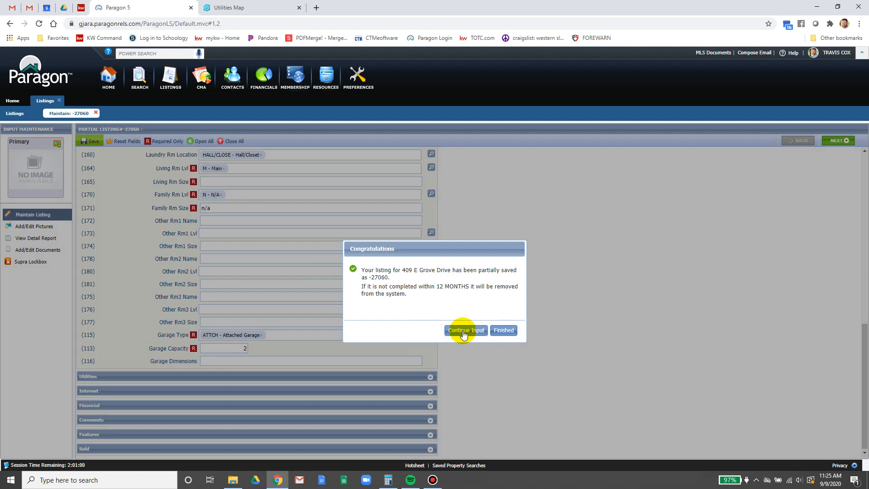
click(461, 331)
click(430, 378)
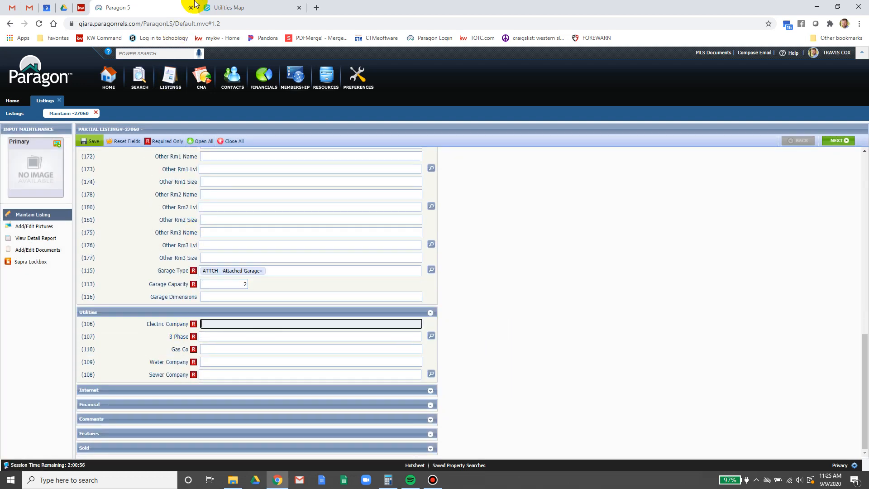
- Show the Electric Utility Areas layer on the utilities map, with Irrigation Districts turned off
click(241, 4)
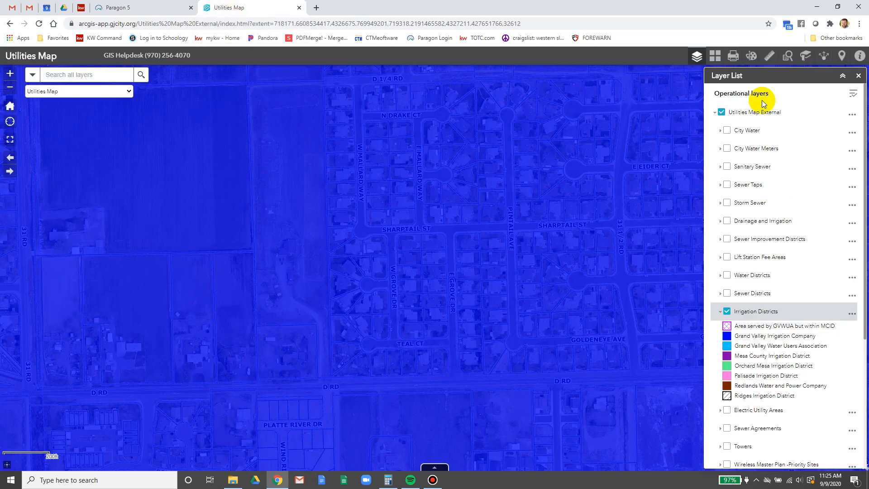
click(725, 311)
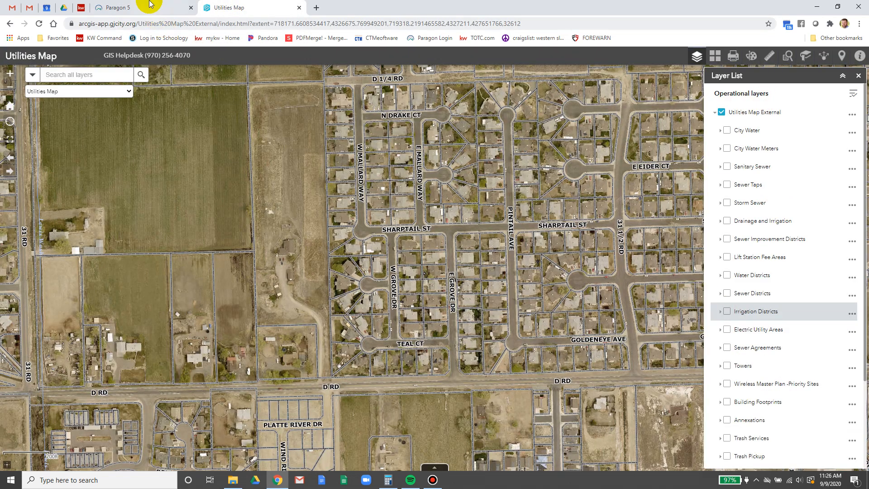
click(122, 4)
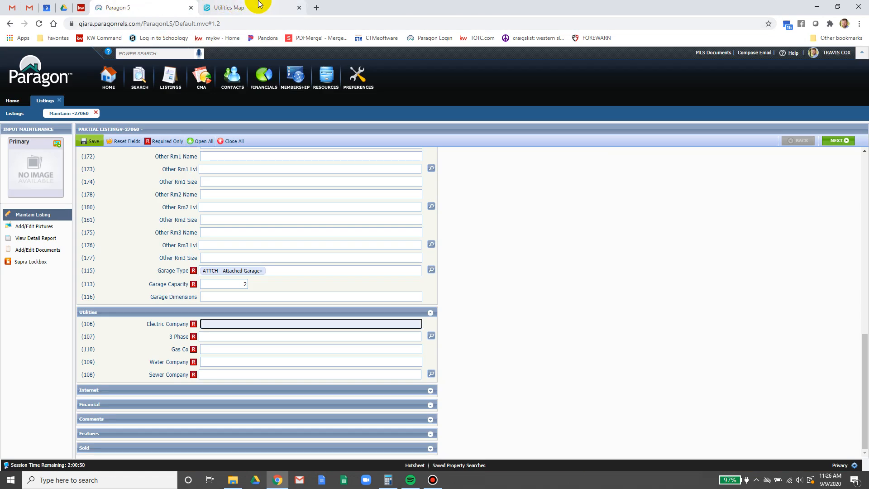
click(253, 6)
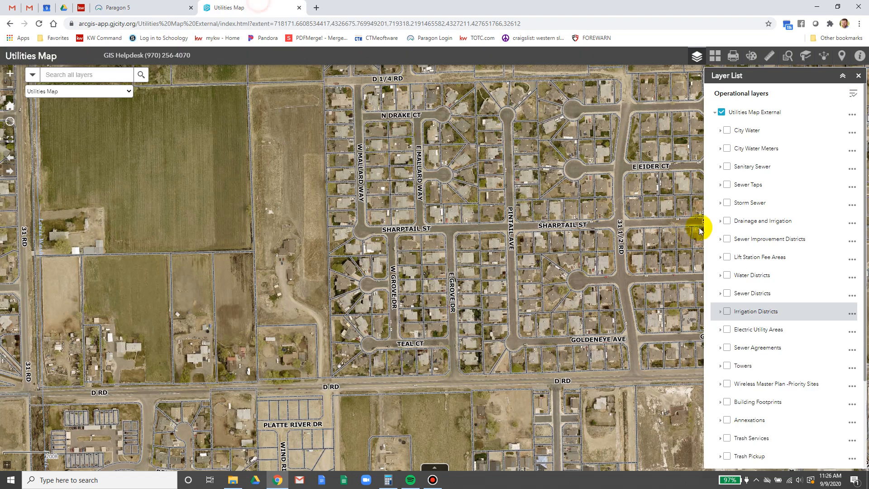
click(726, 329)
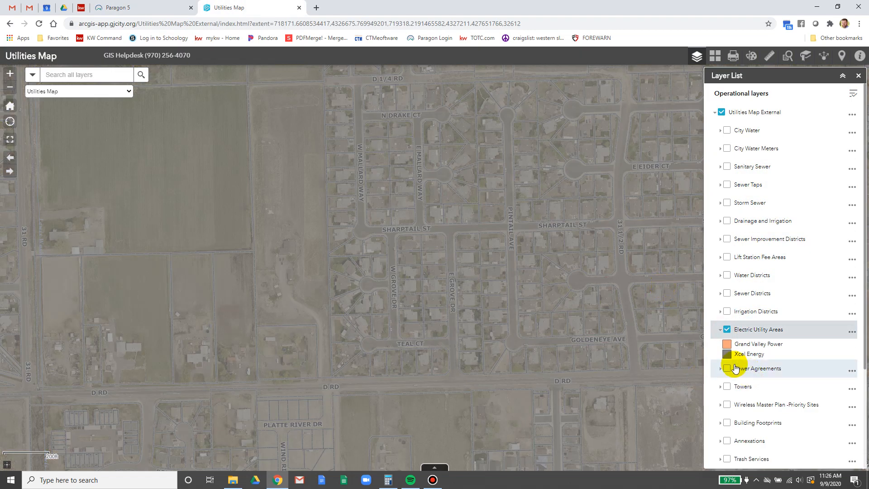
- Enter Xcel as the Electric Company and set 3 Phase to N - No
click(142, 7)
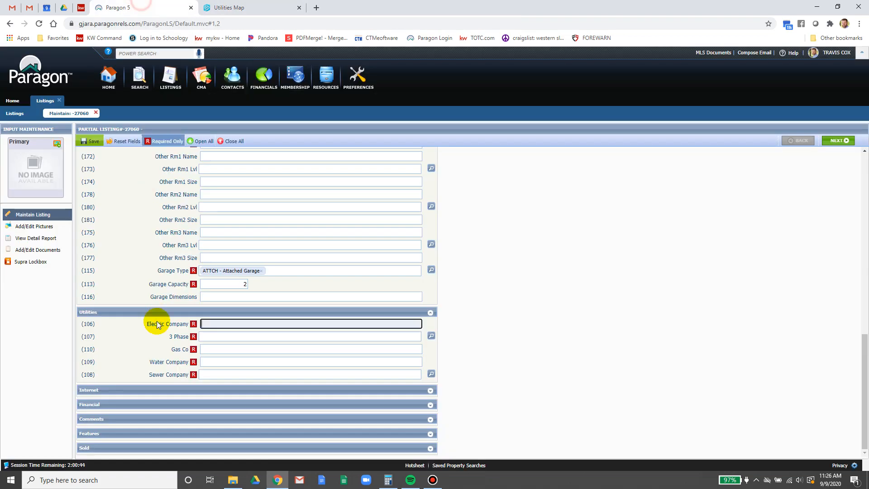
click(261, 338)
text(n)
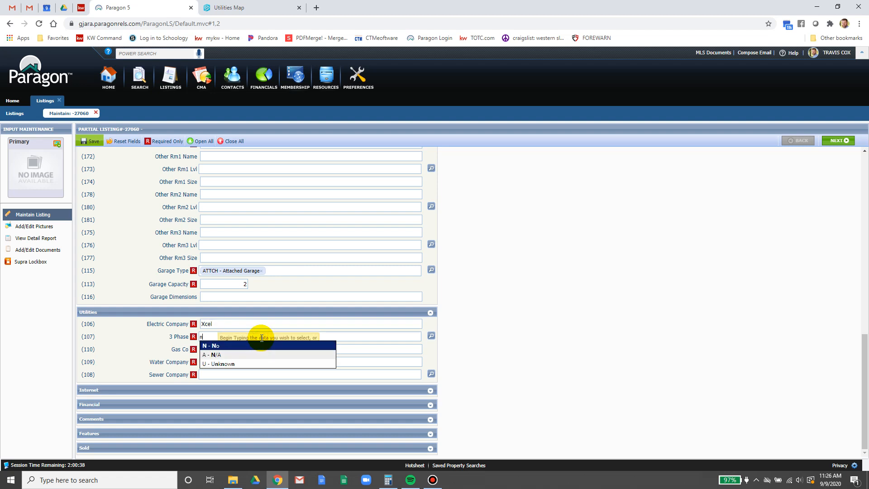
click(248, 345)
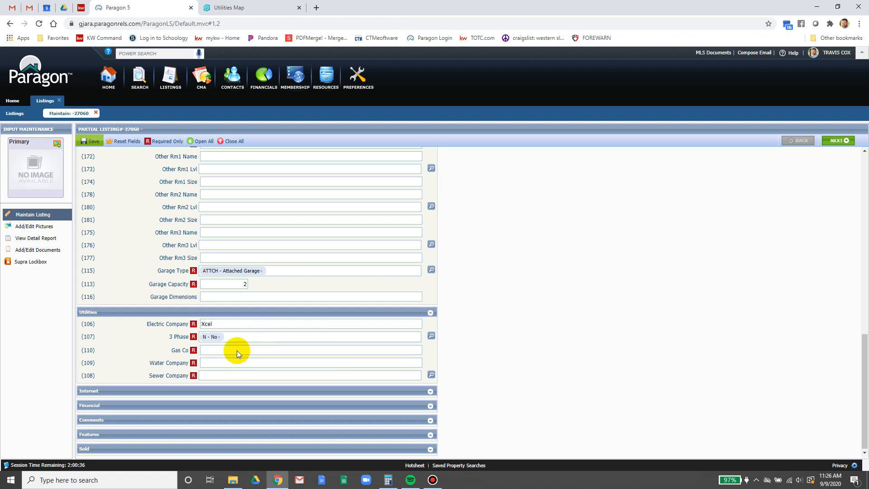
click(236, 354)
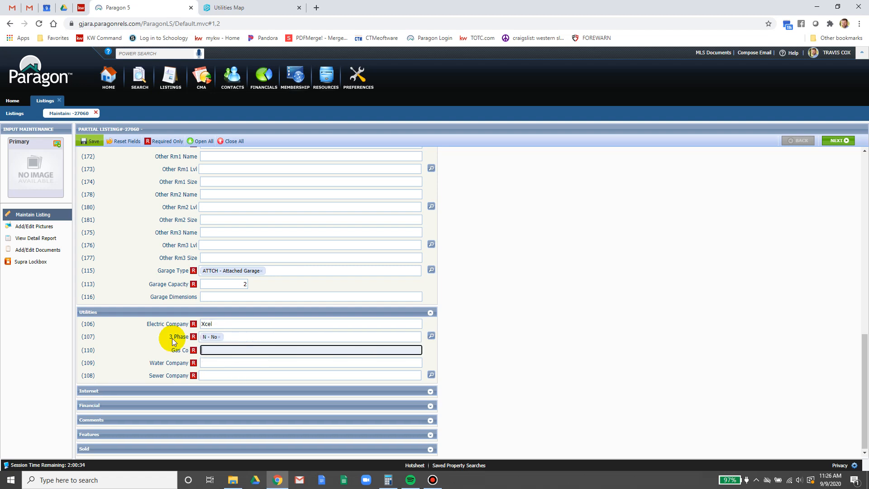
click(229, 7)
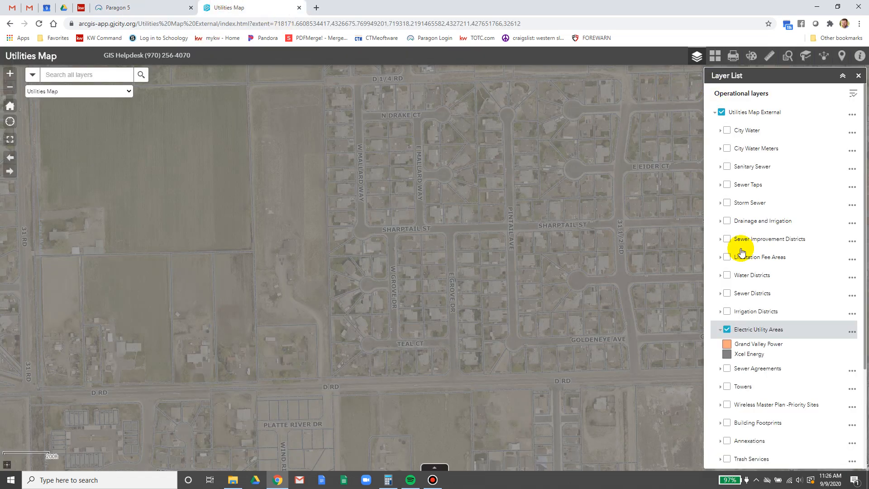
- Hide the Electric Utility Areas map layer and return to the listing to enter Gas Co Xcel
click(726, 330)
click(730, 328)
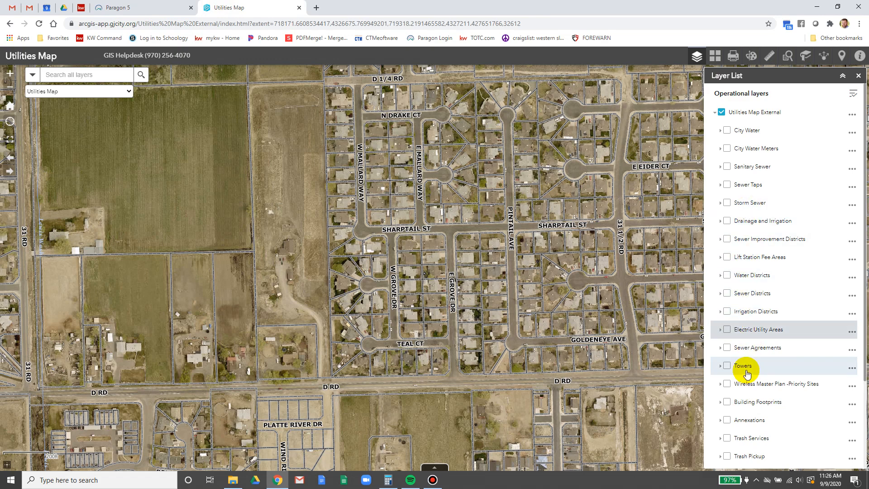
scroll(747, 373, down, 3)
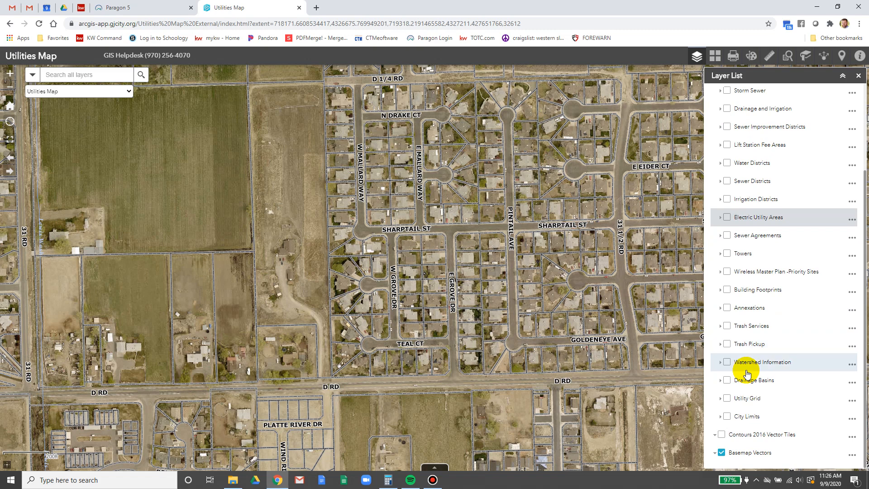
scroll(747, 373, up, 2)
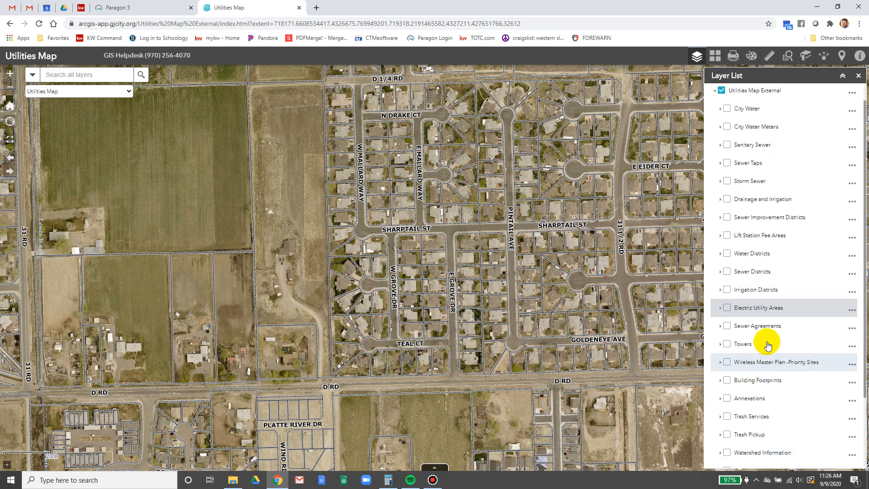
scroll(769, 255, up, 1)
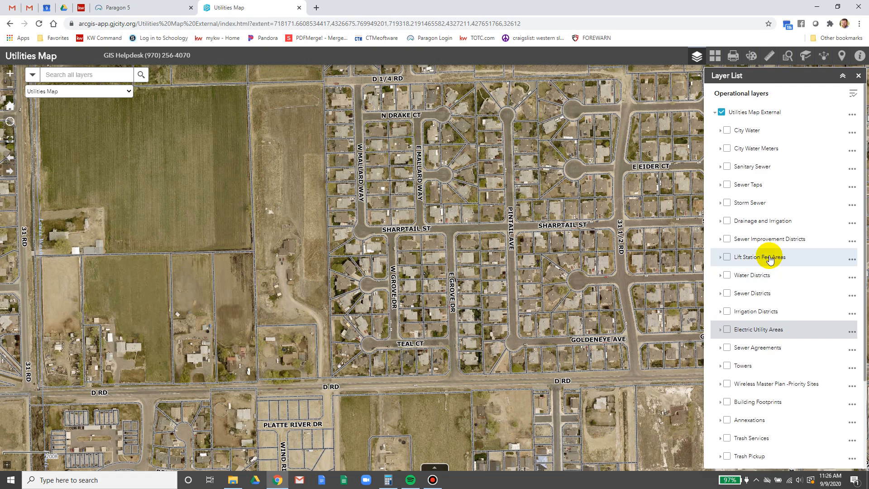
click(144, 7)
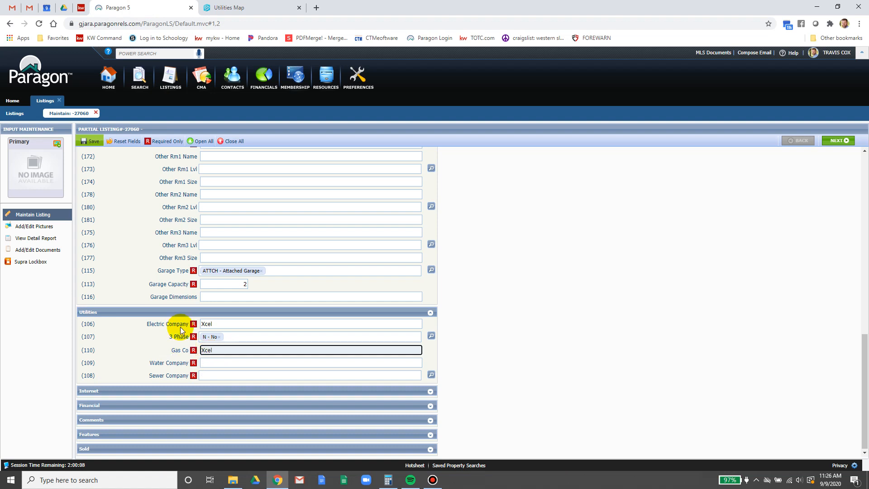
- Check the parcel on the Water Districts layer, confirming it lies in the Clifton district
click(214, 363)
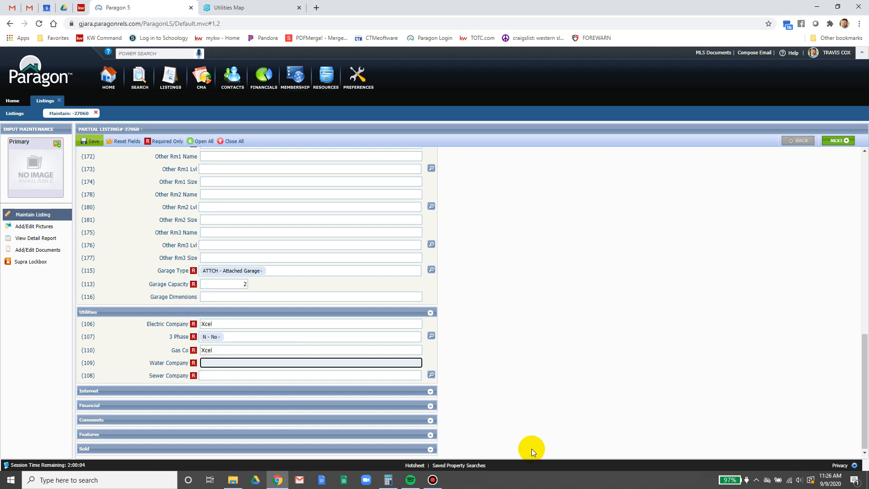
click(268, 7)
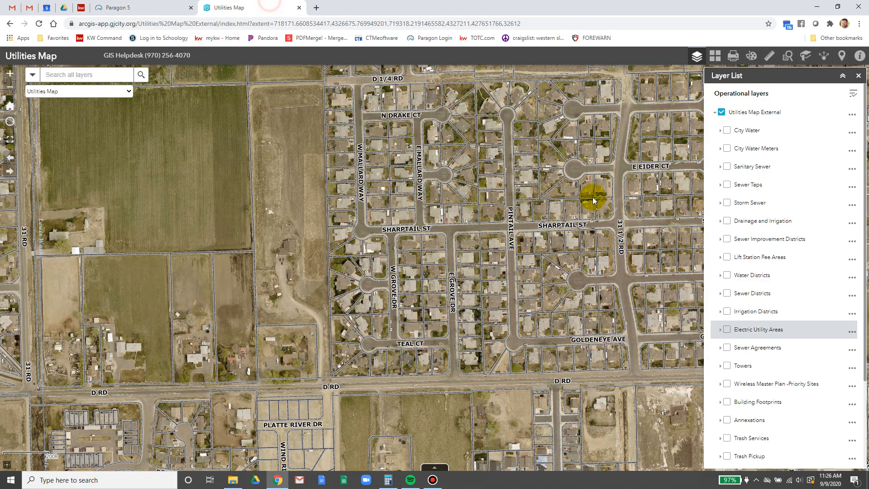
click(727, 276)
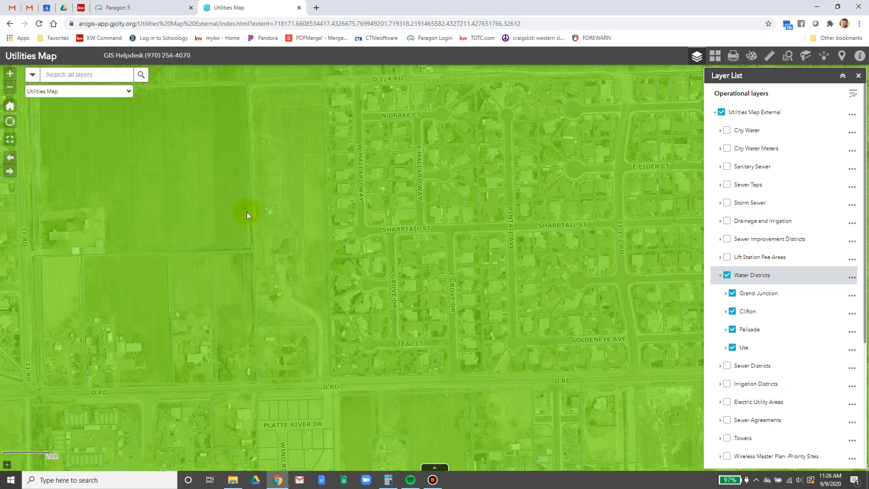
click(299, 225)
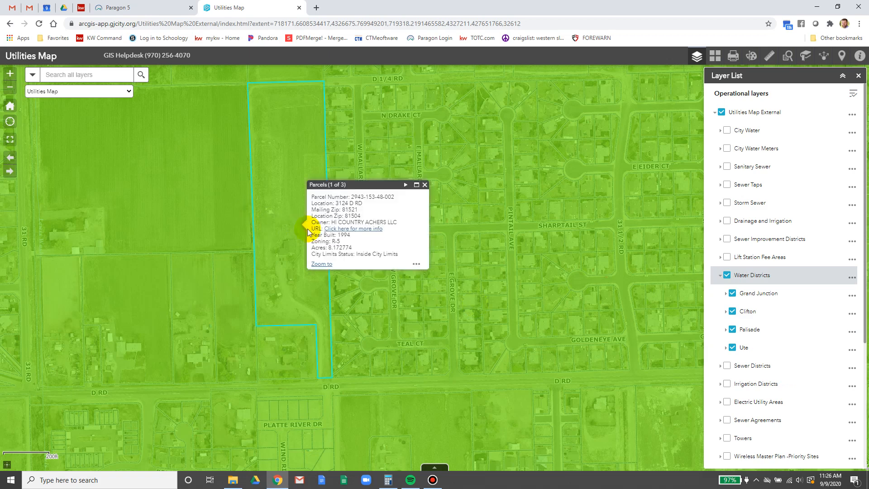
click(725, 312)
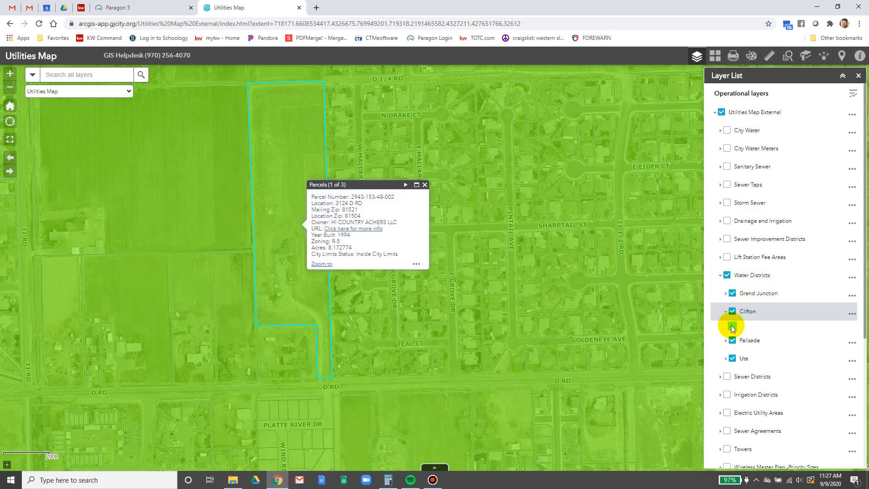
click(425, 184)
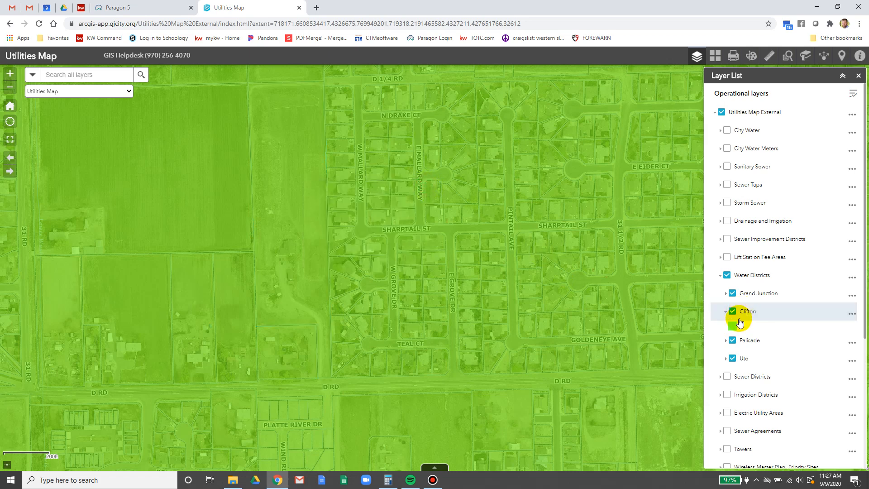
click(78, 4)
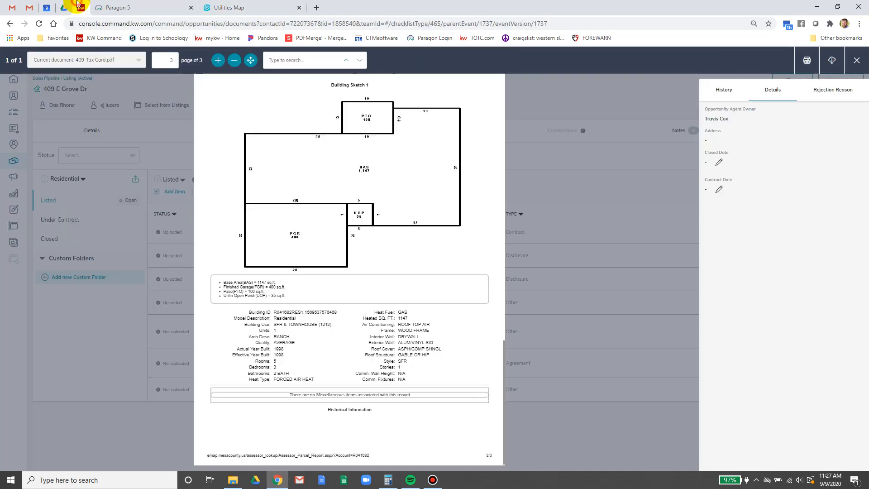
click(135, 4)
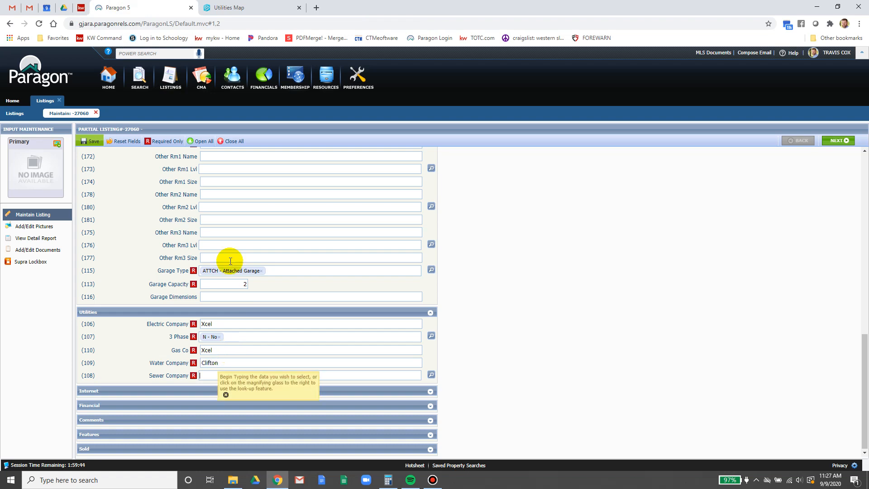
- Swap the Water Districts map layer for Sewer Districts to check the property's sewer area
click(245, 8)
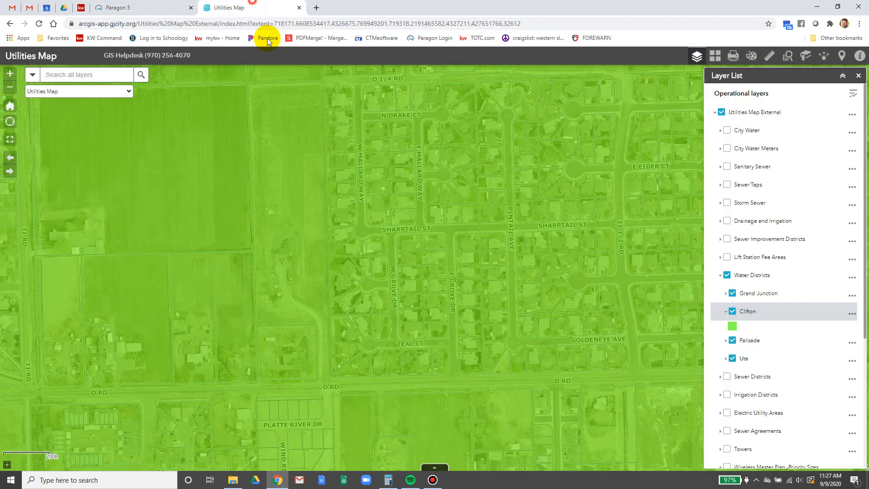
click(726, 276)
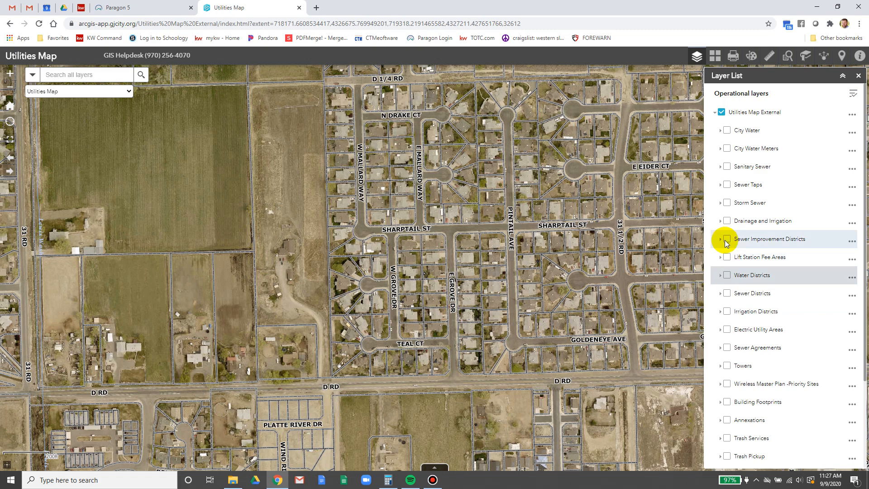
click(727, 295)
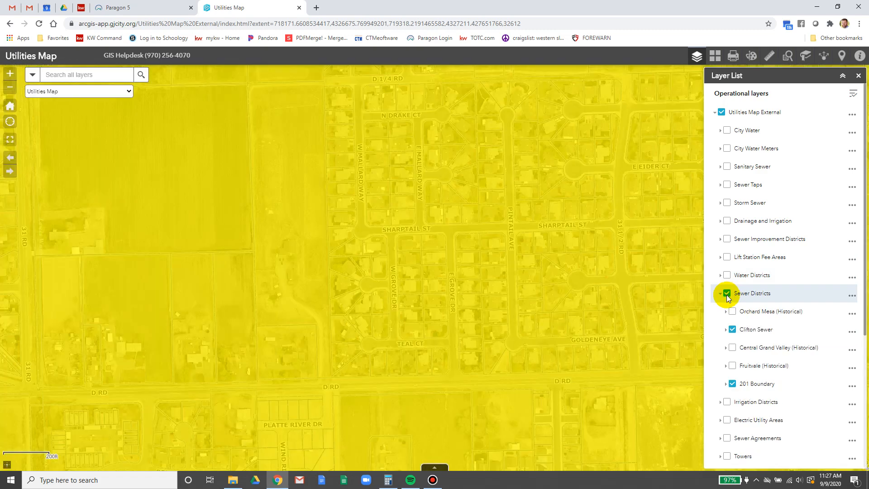
click(726, 387)
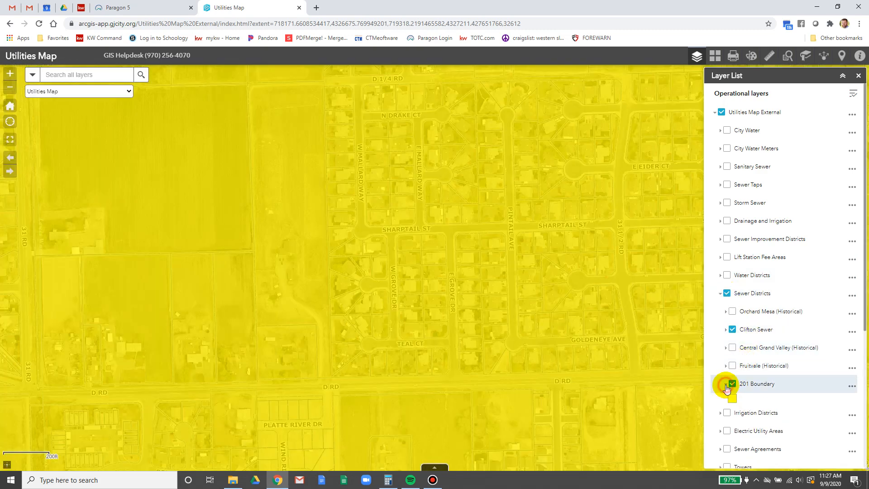
click(136, 6)
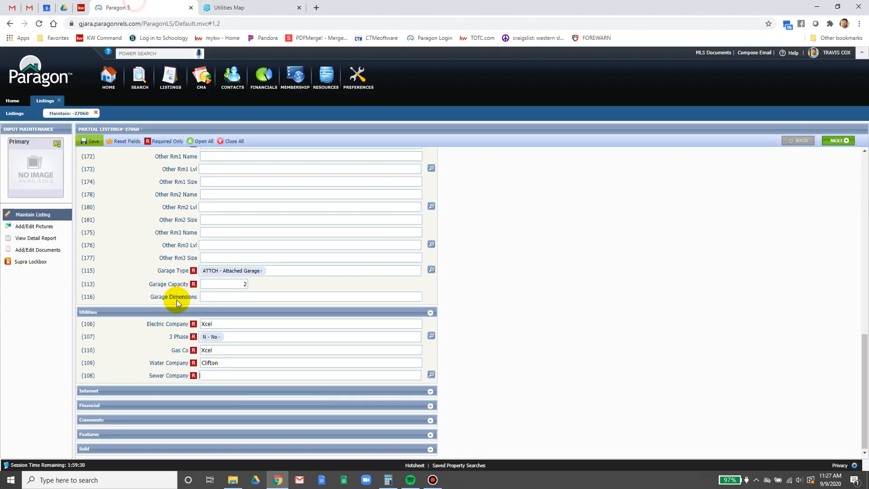
- Set Sewer Company to CITY - City of GJ and save as a partial listing
click(219, 370)
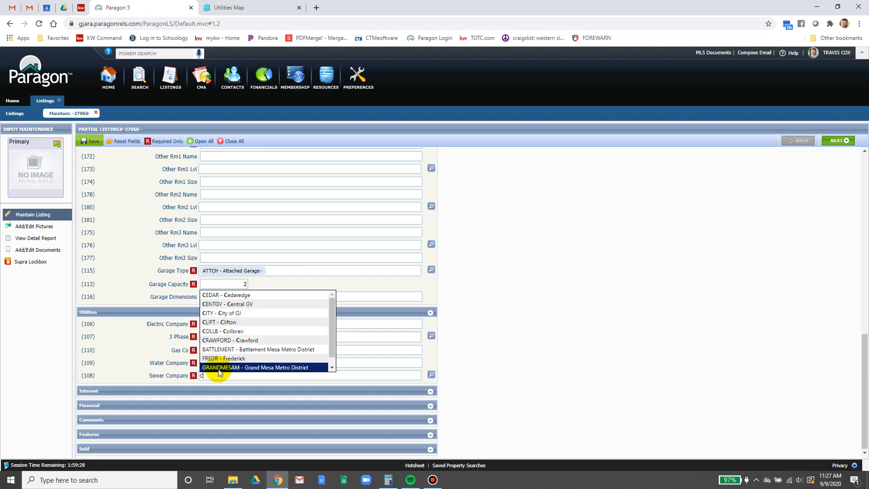
text(Clif)
text(t)
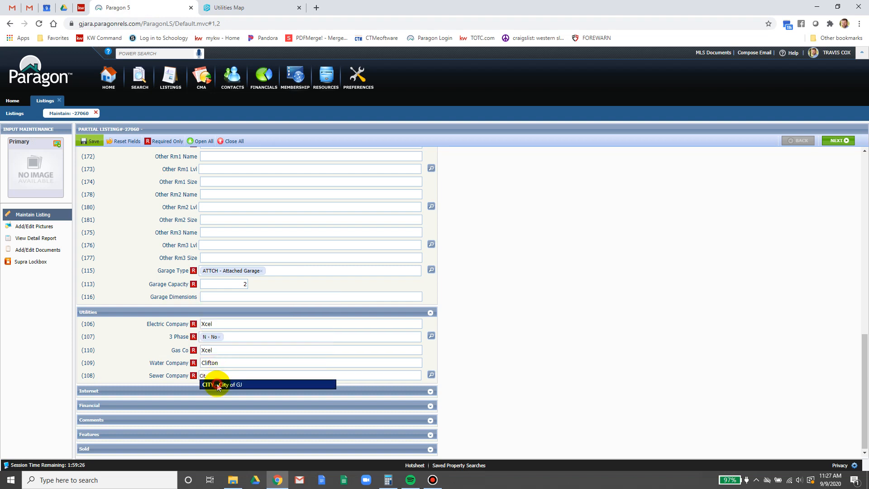
click(216, 384)
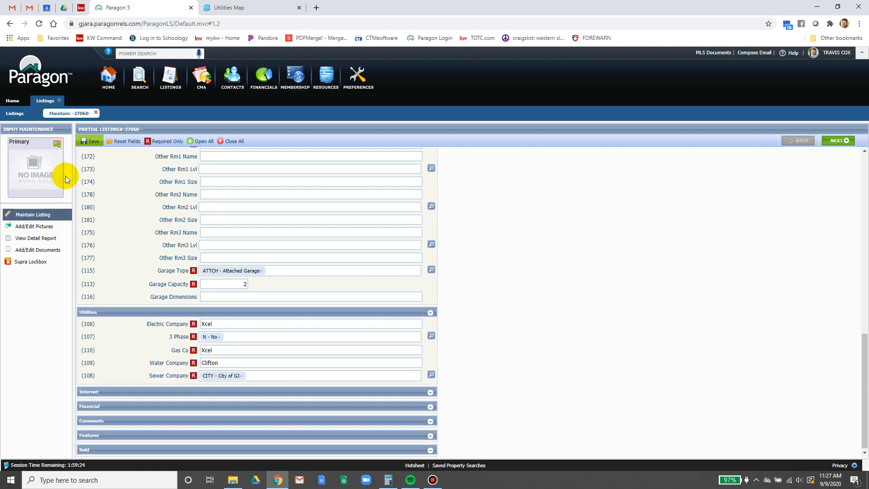
mouse_move(88, 141)
click(92, 162)
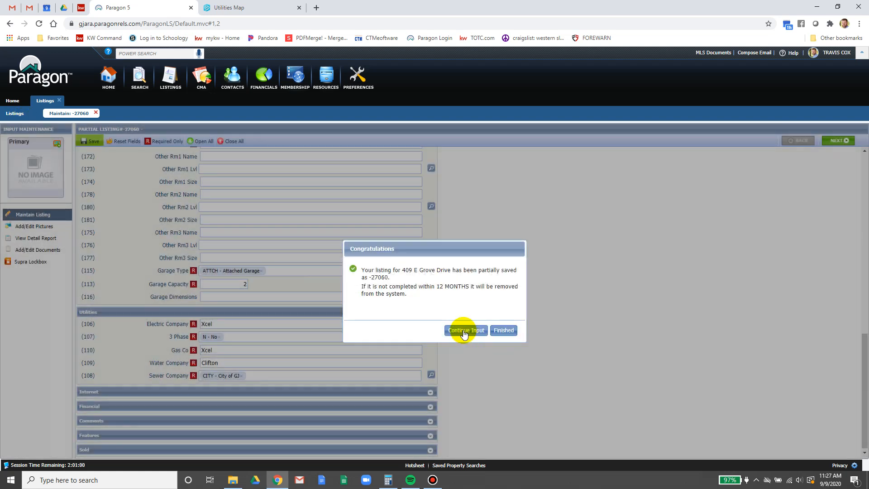
click(462, 330)
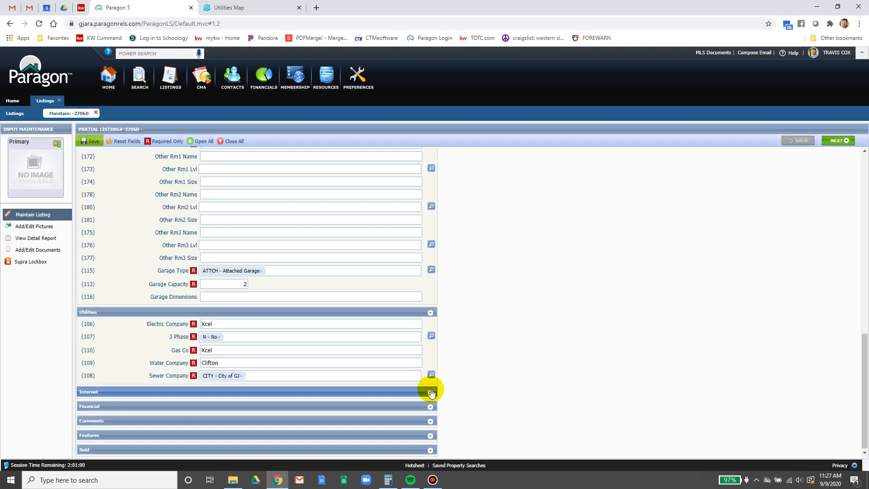
click(431, 314)
- Expand the Internet section and set Share to Zillow to Yes
scroll(422, 288, up, 3)
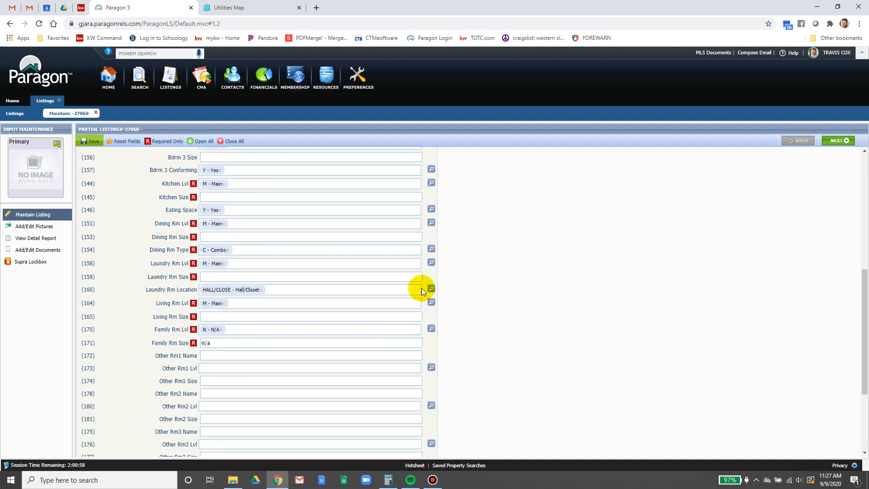
scroll(422, 387, down, 2)
scroll(427, 369, down, 1)
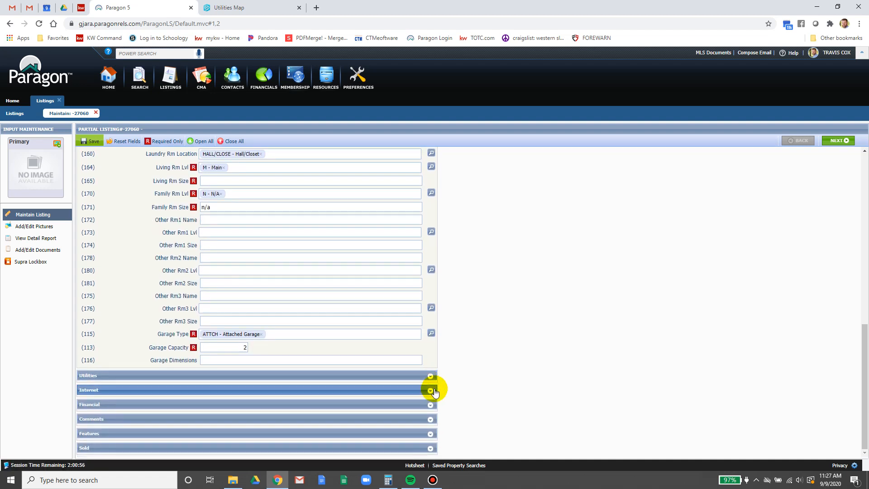
click(430, 390)
scroll(344, 319, down, 2)
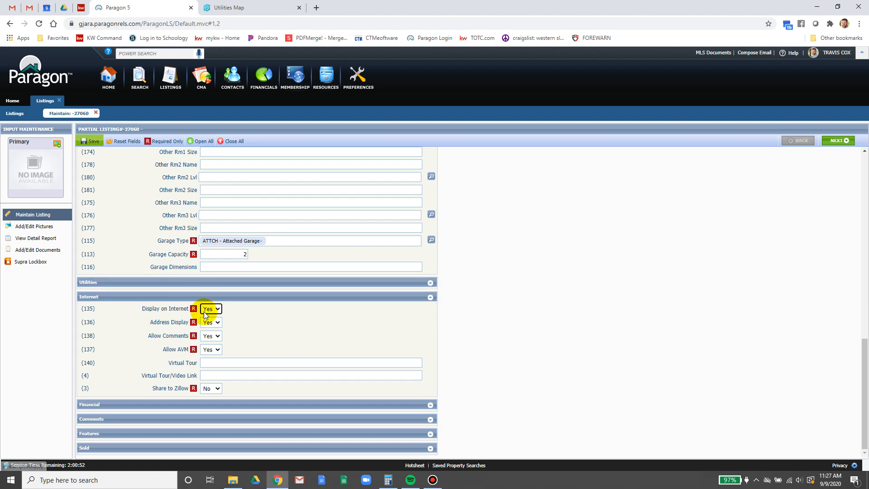
click(430, 282)
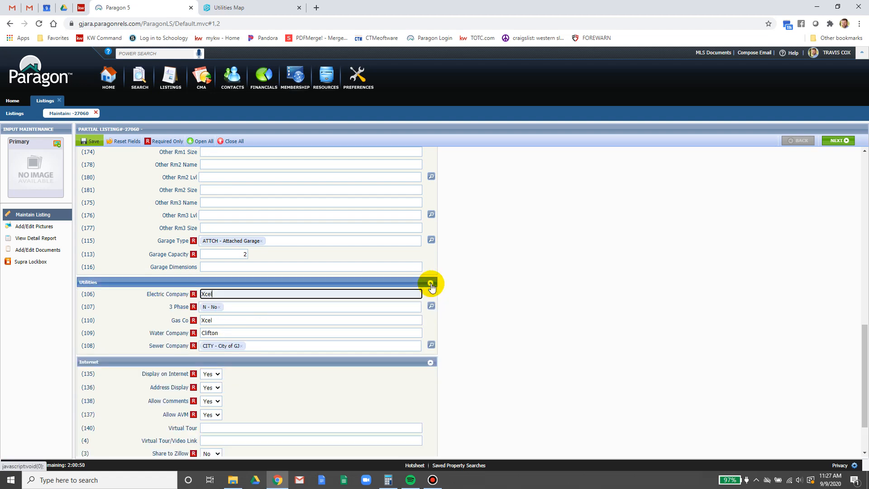
click(431, 283)
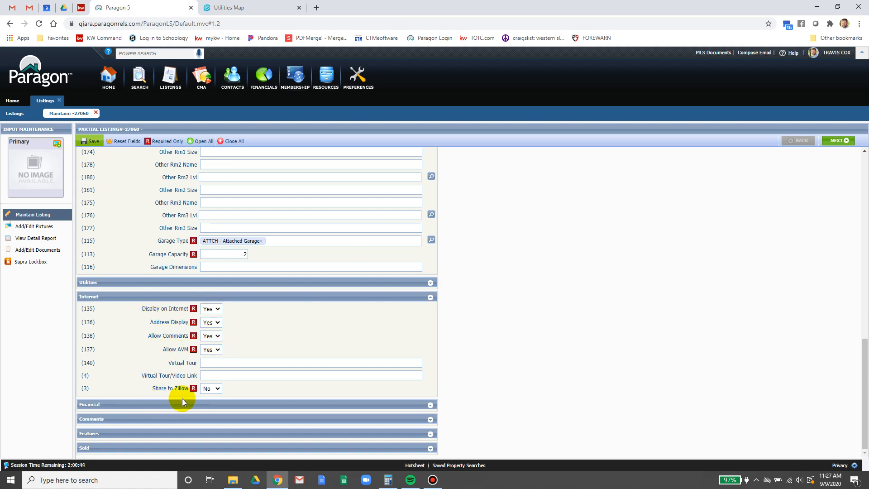
click(209, 389)
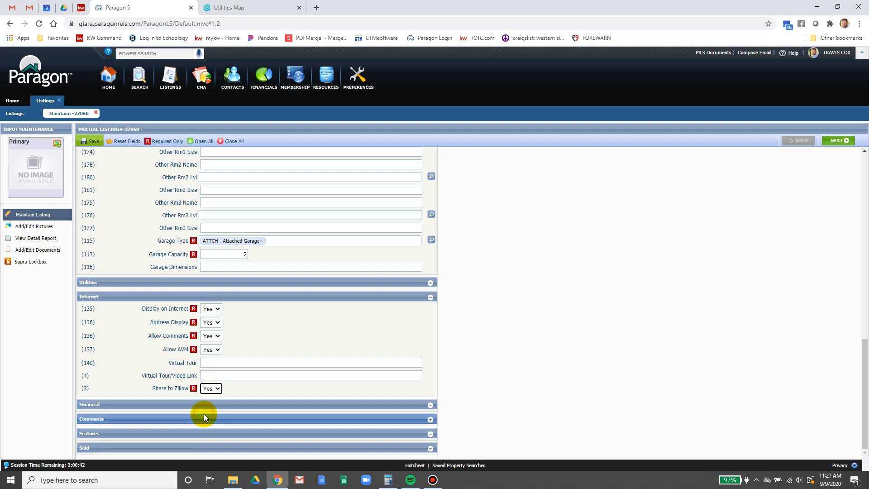
click(530, 350)
- Save the listing again as a partial listing and continue input
click(90, 141)
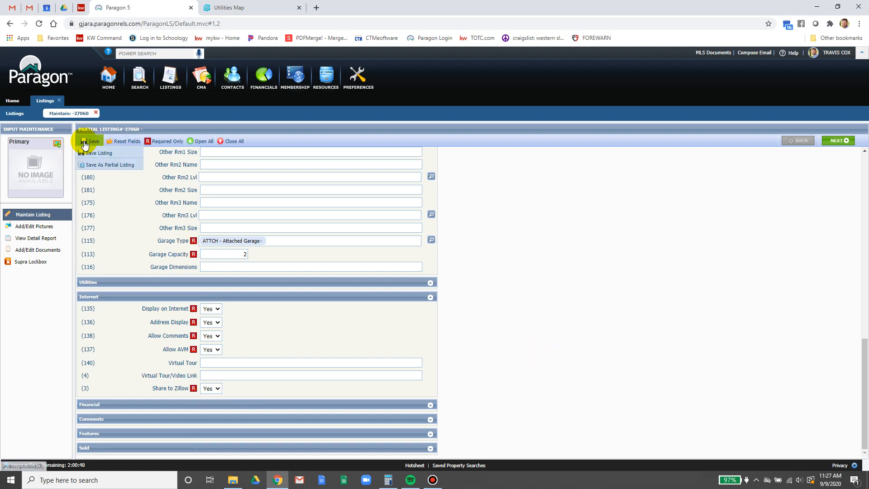
click(90, 164)
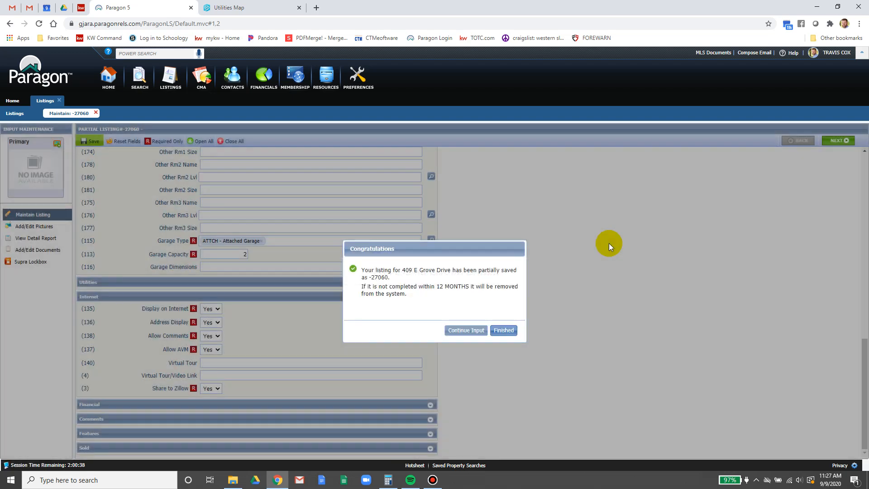
click(466, 330)
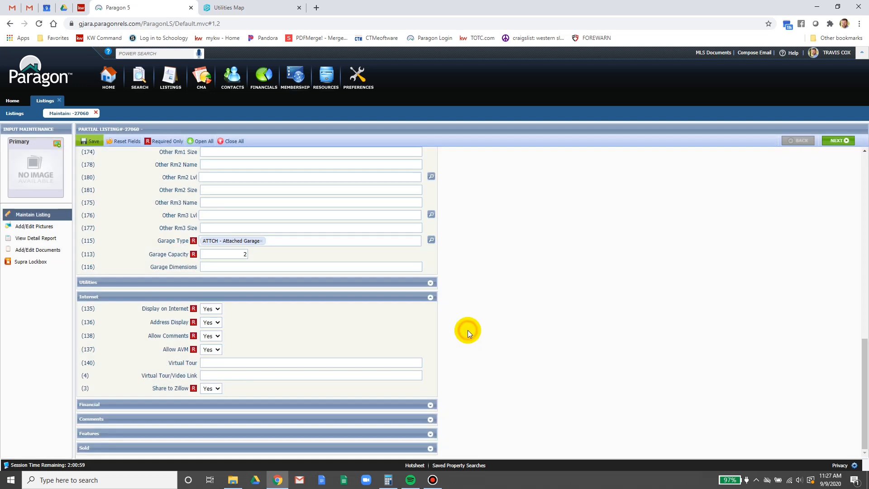
- Collapse the Internet and Rooms sections, expand Financial, and bring up the KW Command tax card
click(430, 297)
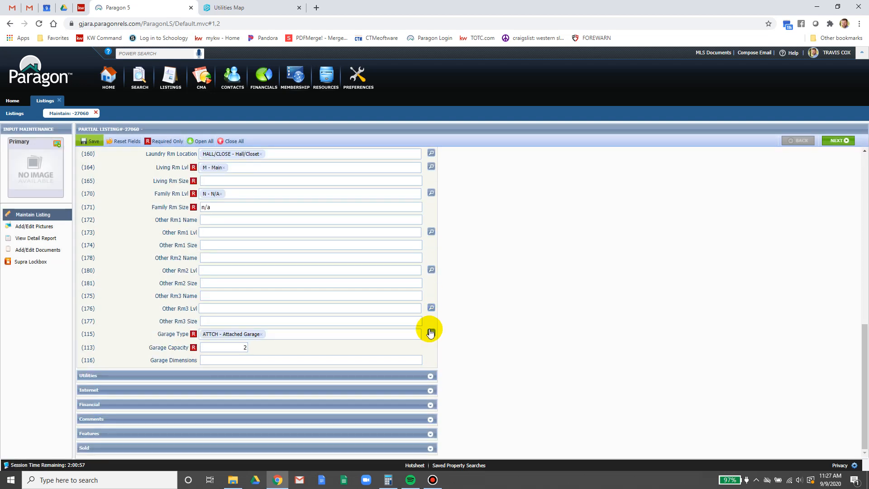
scroll(429, 319, up, 8)
click(430, 213)
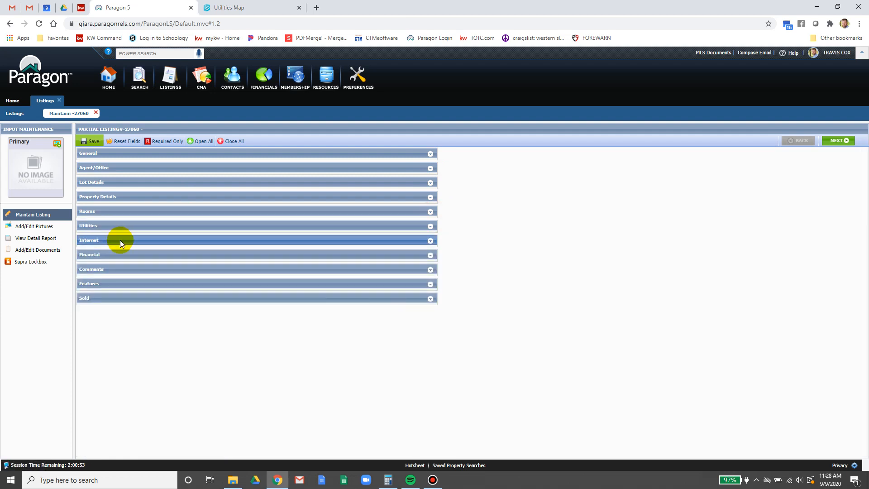
click(419, 256)
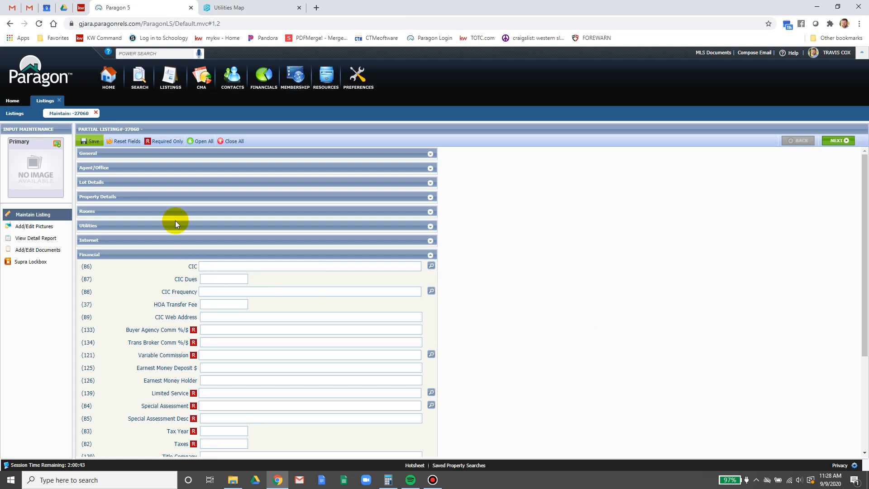
click(81, 7)
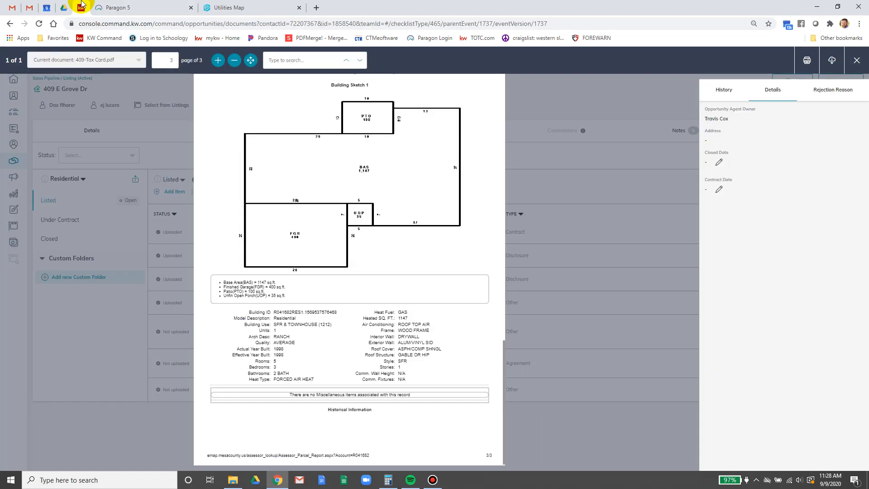
- Close the tax card and read the 409-ERTS.pdf listing contract through page 9
click(857, 61)
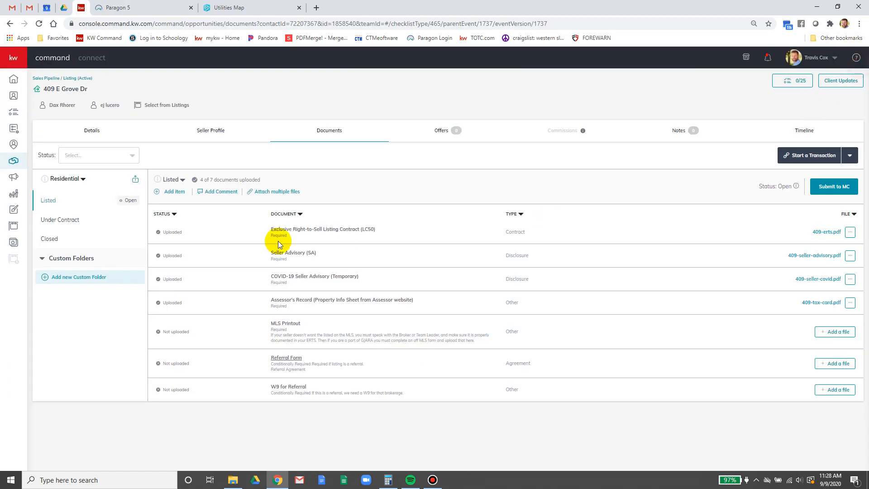
click(834, 232)
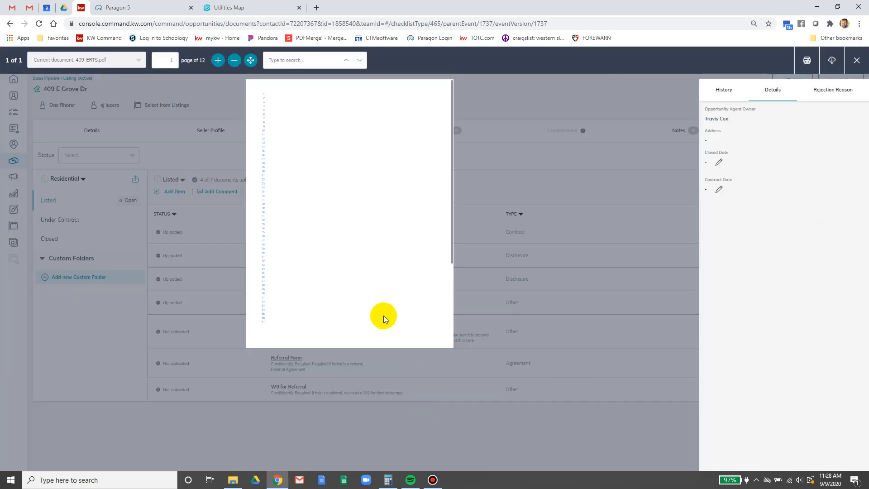
scroll(321, 296, down, 10)
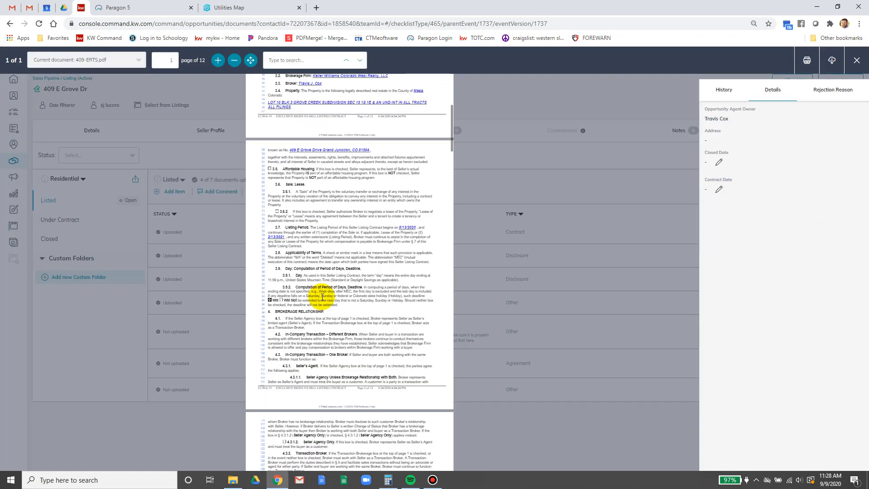
scroll(308, 321, down, 5)
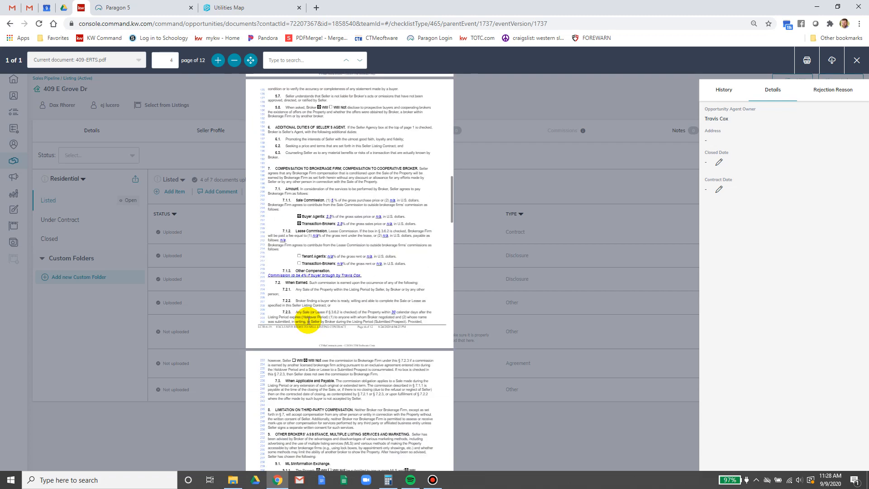
scroll(308, 322, down, 5)
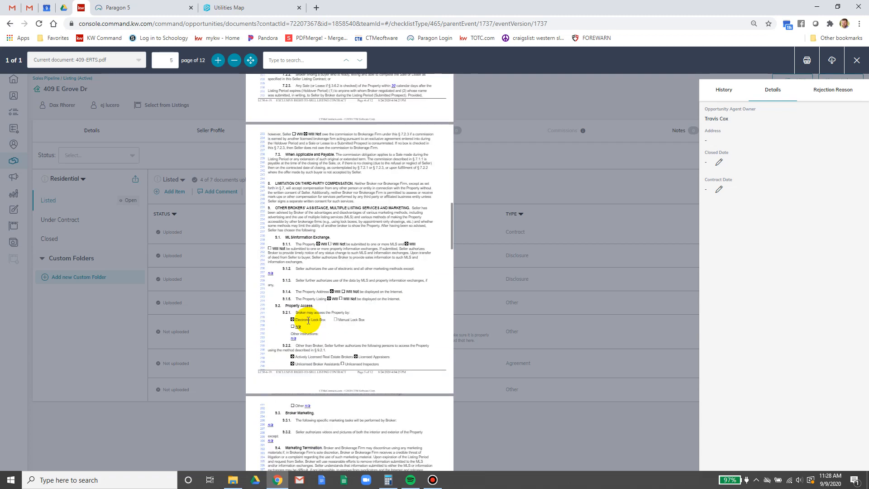
scroll(308, 321, down, 10)
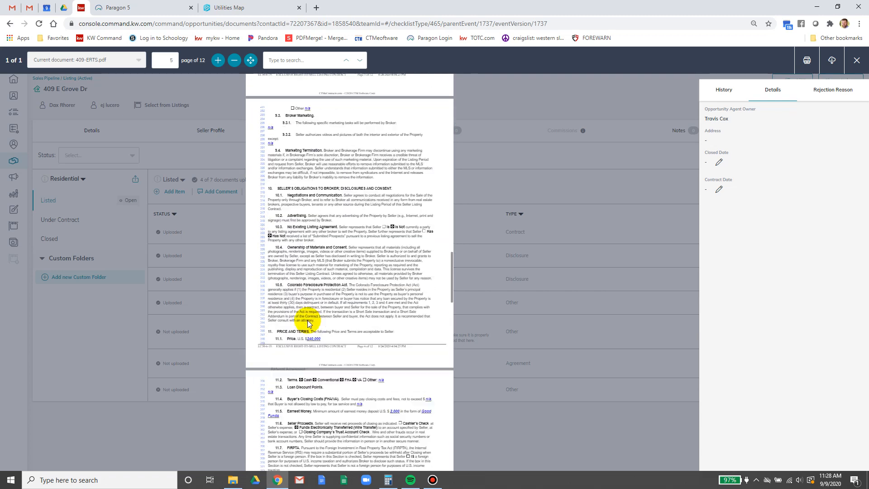
scroll(308, 322, down, 8)
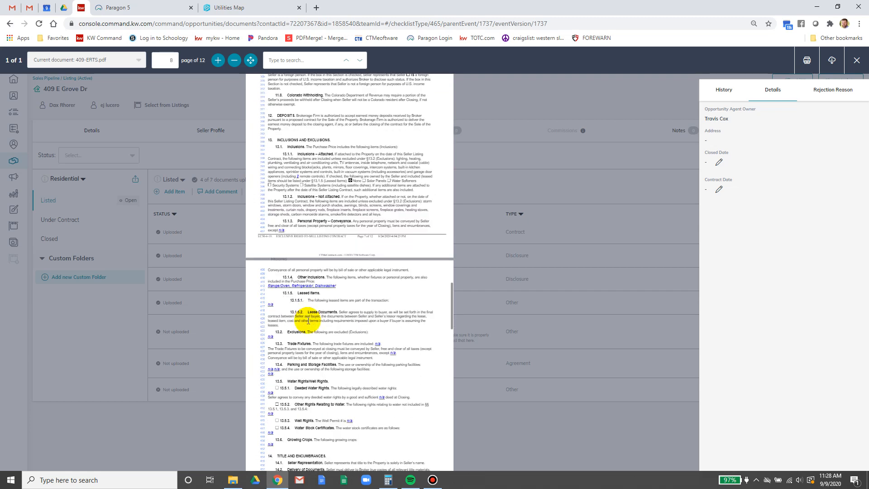
scroll(308, 321, down, 1)
scroll(308, 321, down, 2)
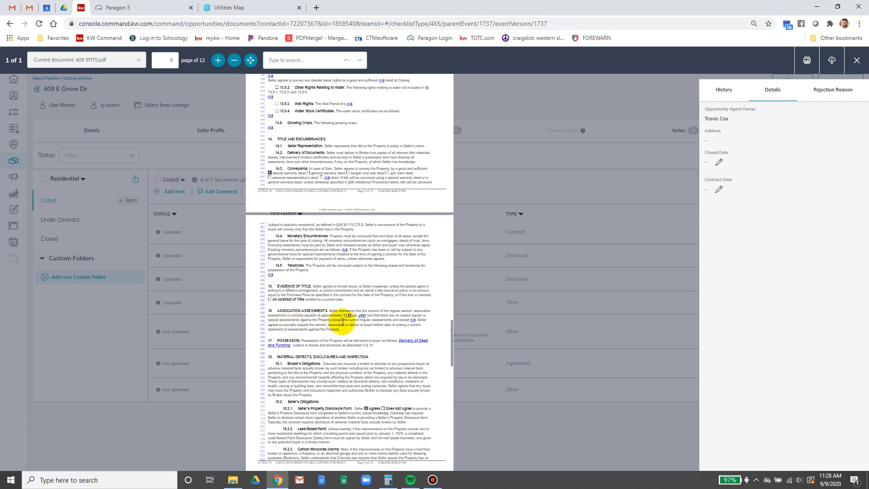
click(134, 6)
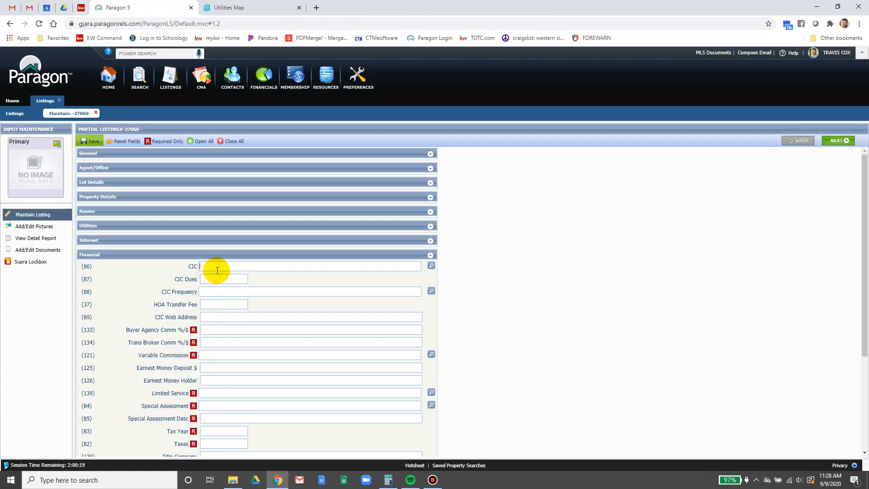
- Set CIC to Yes, CIC Dues to 155.00, and CIC Frequency to AN - Annually
click(431, 267)
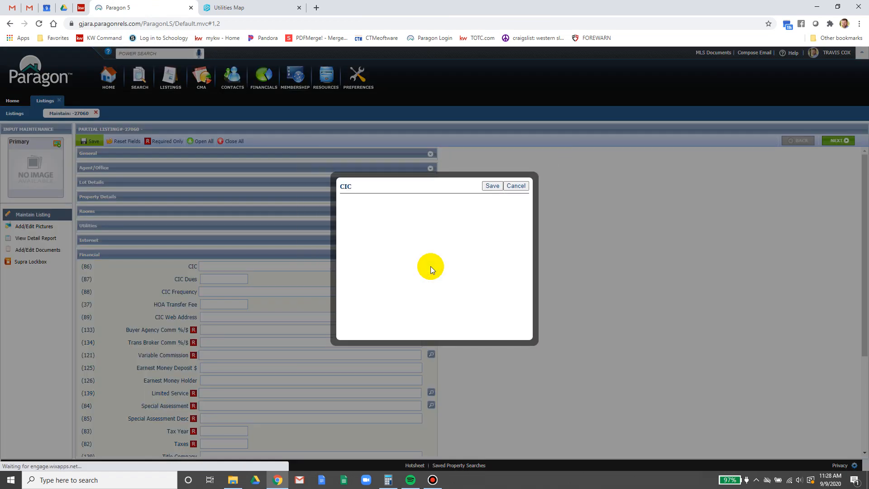
click(405, 229)
click(492, 186)
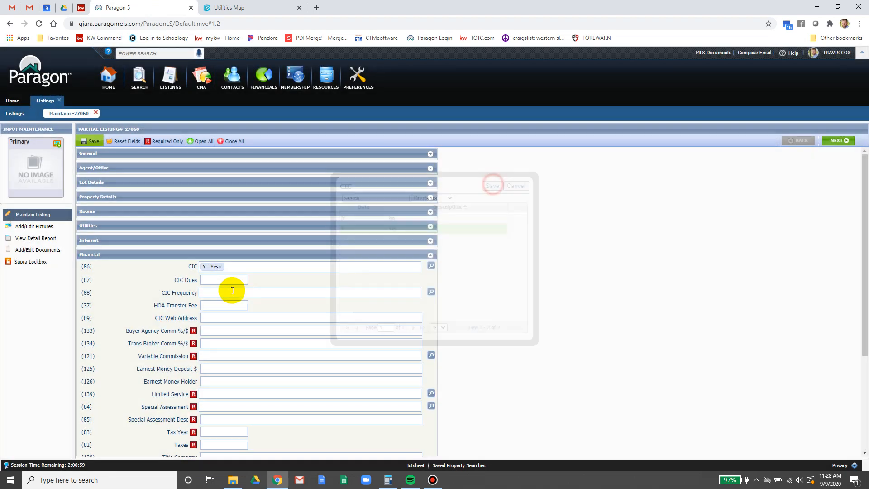
click(228, 280)
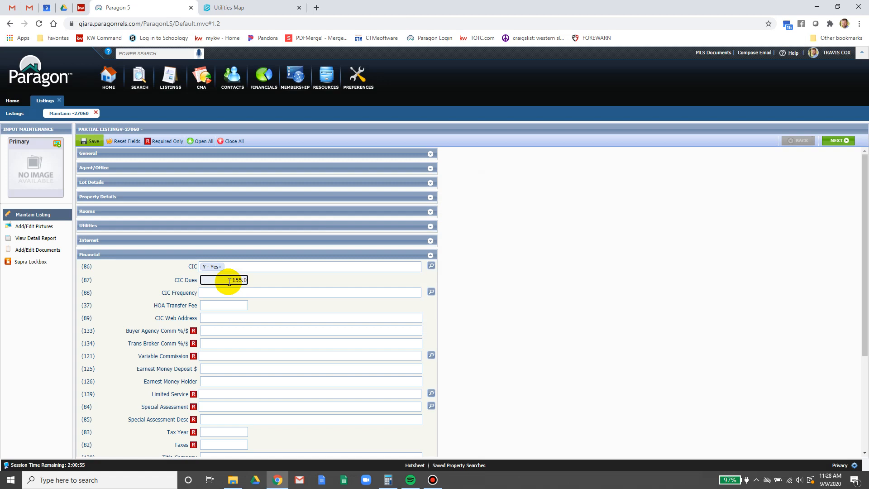
click(227, 293)
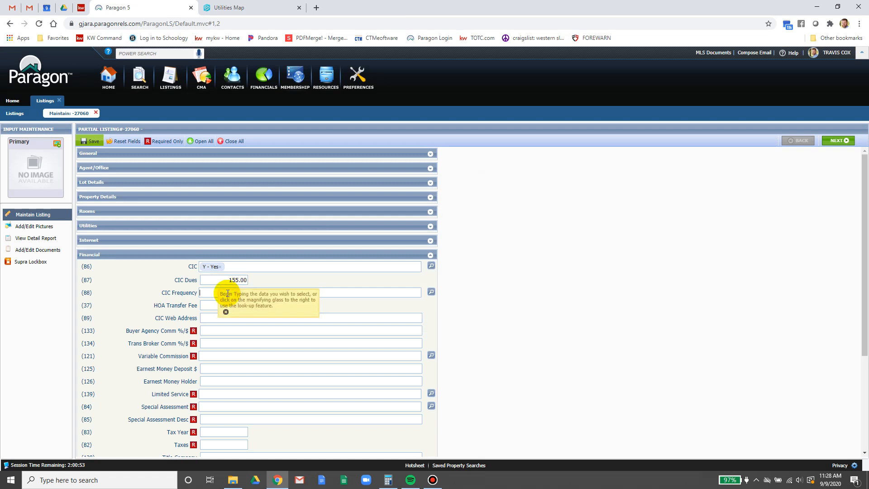
text(y)
click(227, 302)
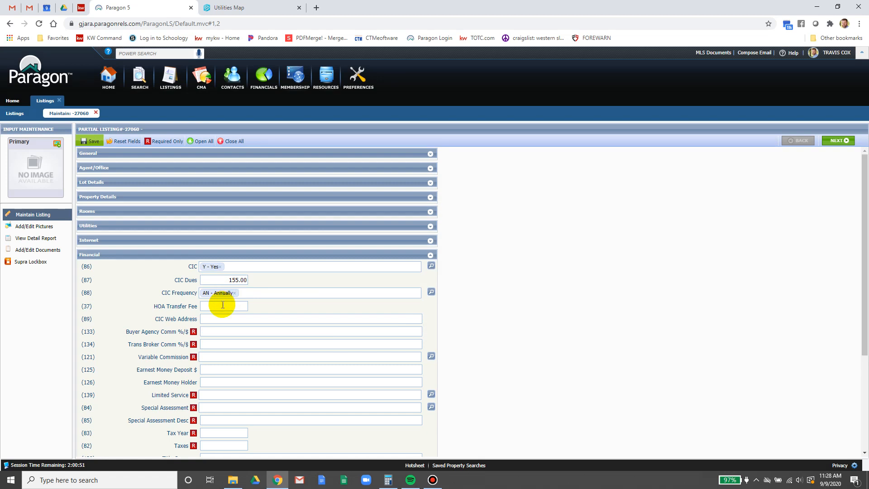
- Enter 2.5 for both the buyer agency and transaction broker commissions
click(221, 330)
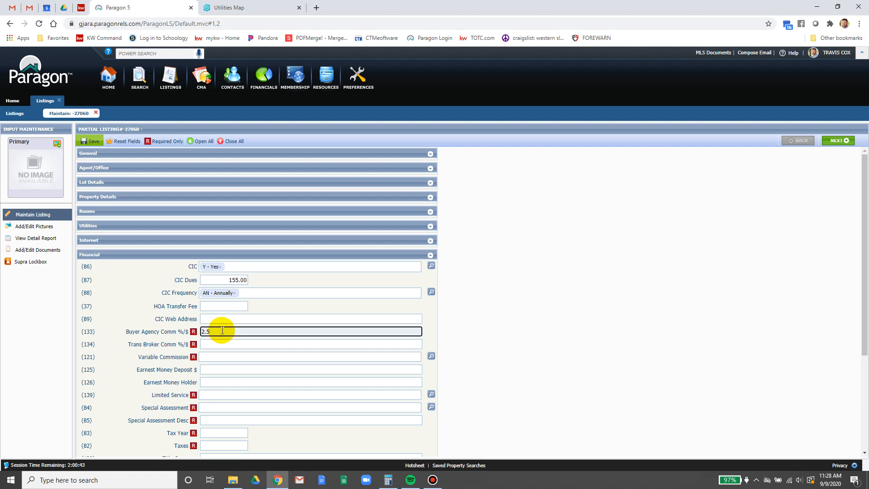
text(2.5)
click(222, 346)
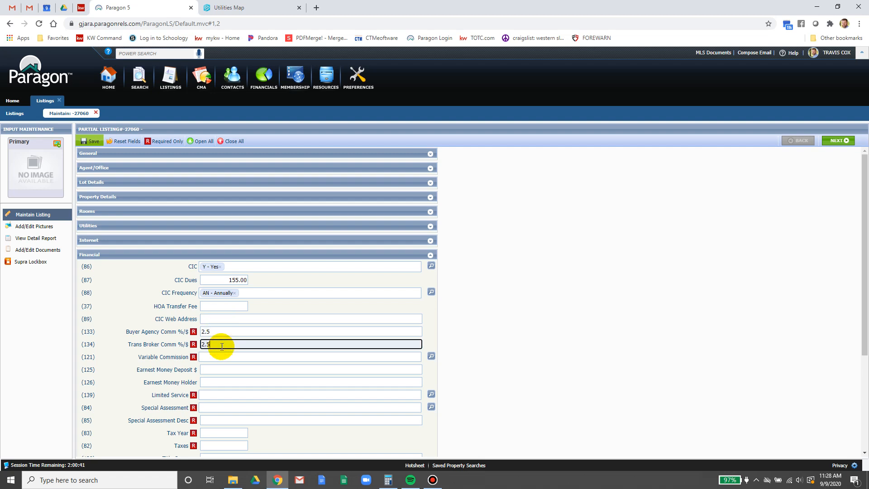
key(Tab)
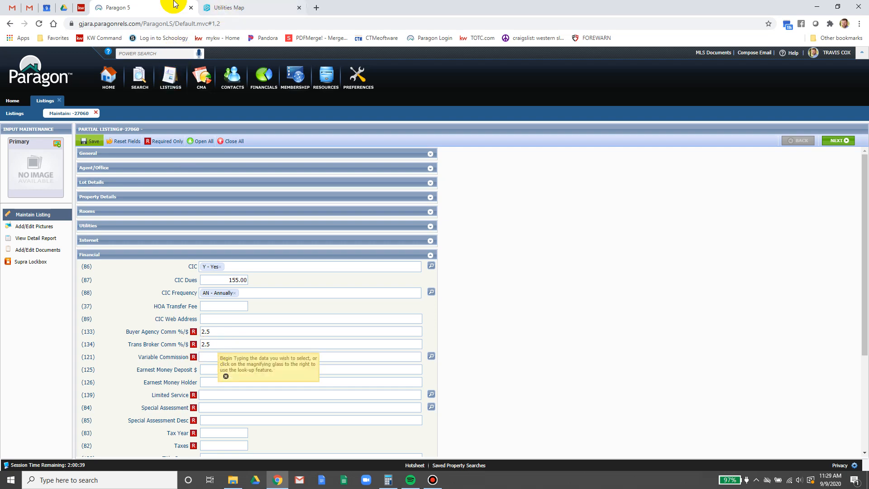
click(81, 8)
- Zoom into the contract's page 4 compensation terms to verify the 2.5% agent commissions
scroll(365, 280, up, 3)
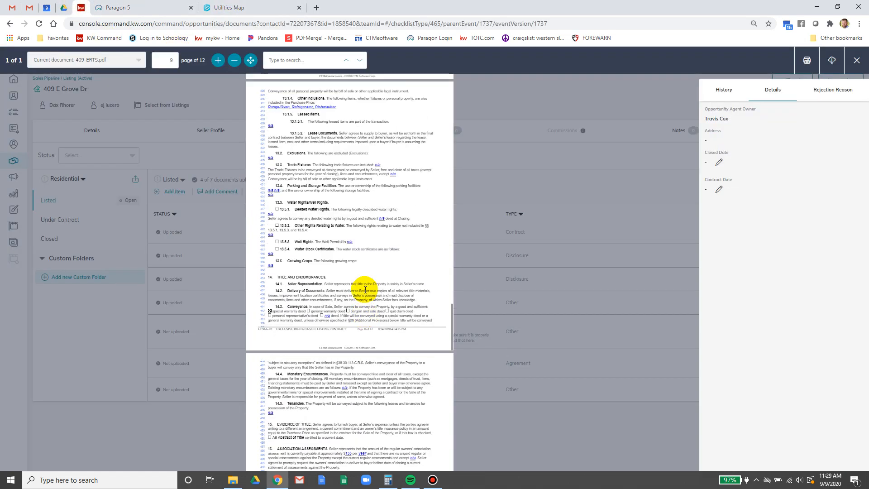
scroll(365, 290, up, 12)
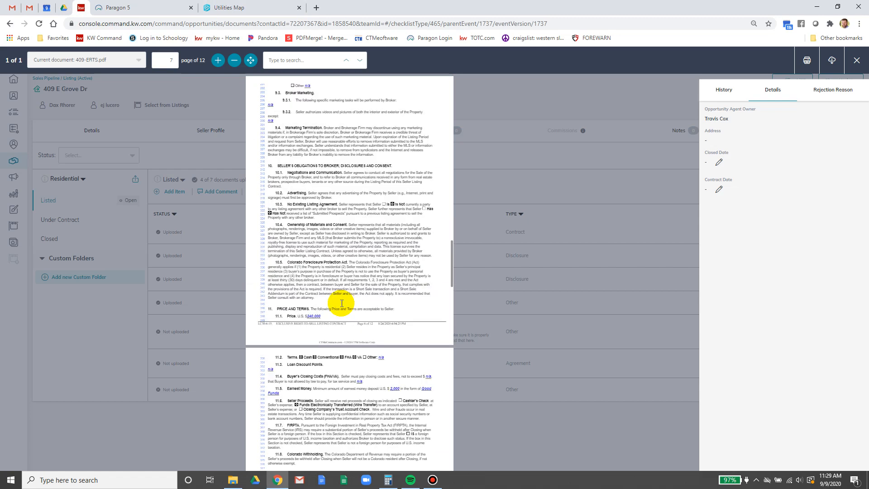
scroll(341, 302, up, 5)
scroll(340, 303, up, 6)
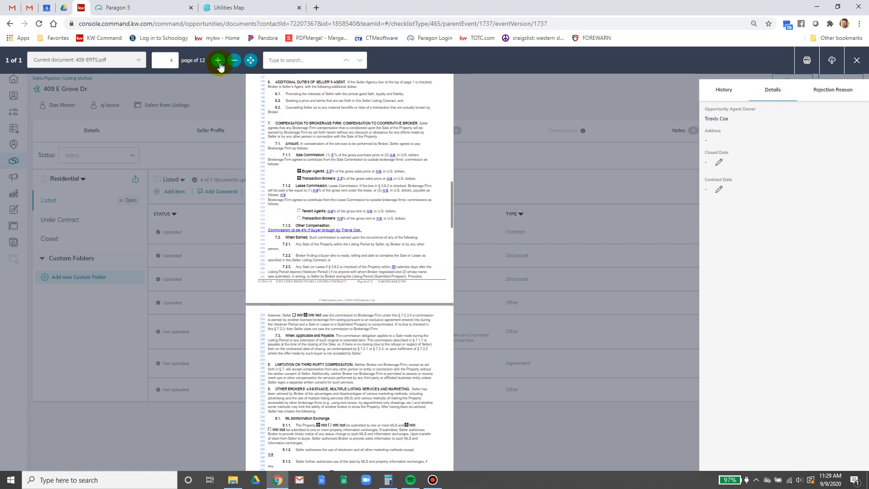
click(218, 60)
click(219, 61)
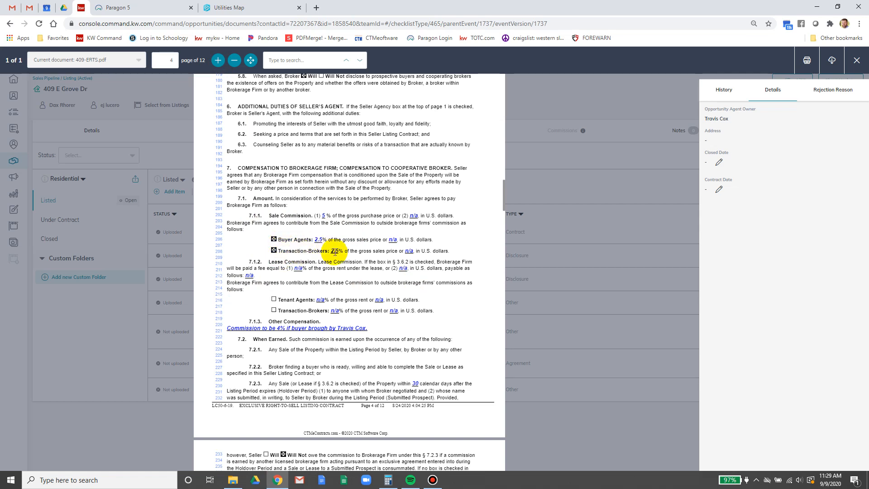
key(ctrl+Tab)
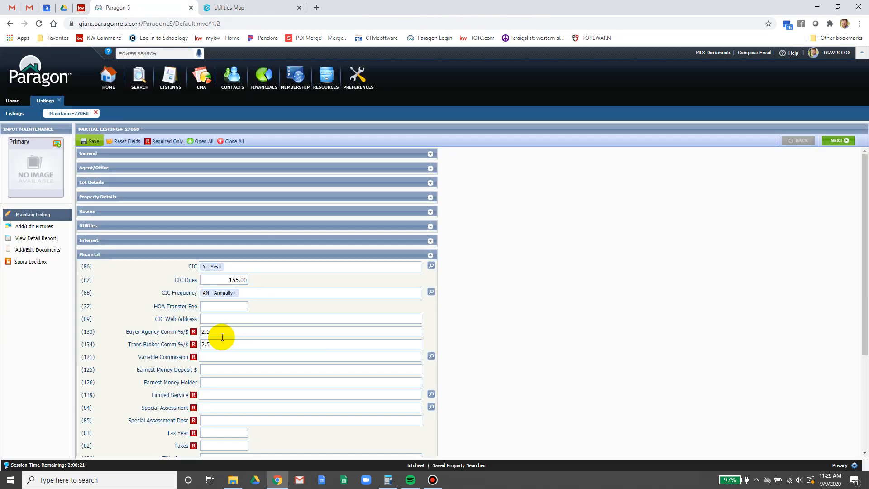
click(221, 357)
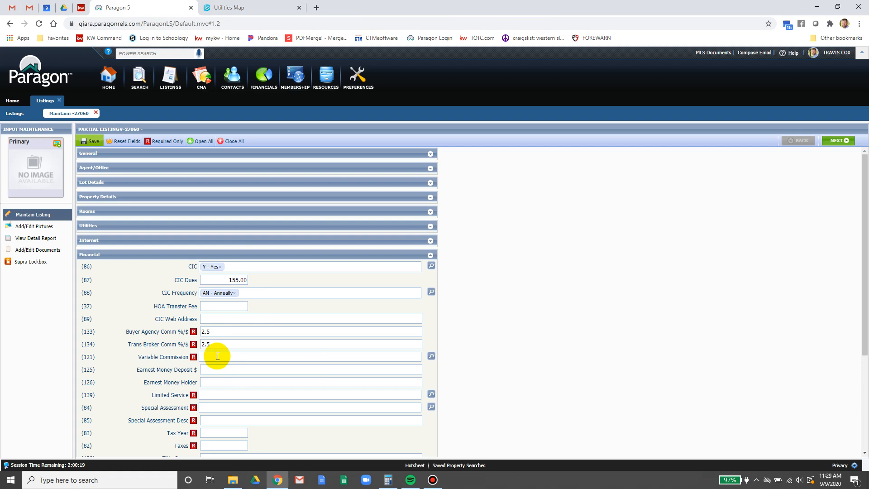
click(79, 7)
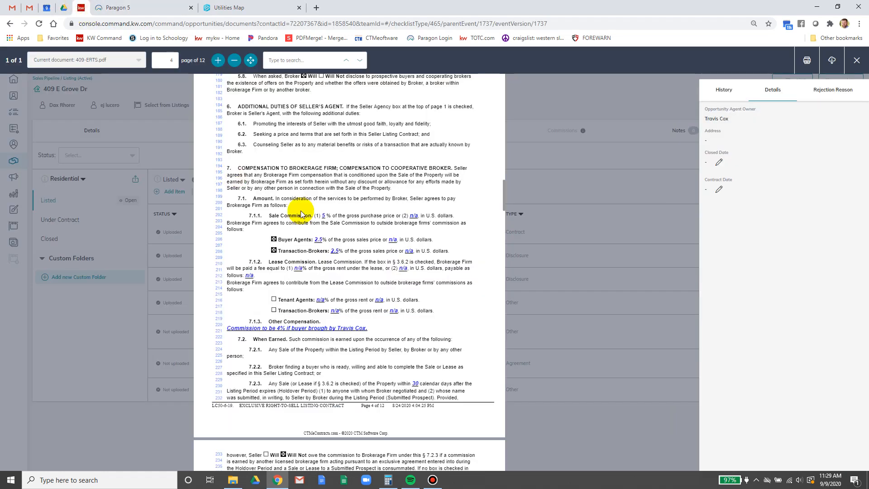
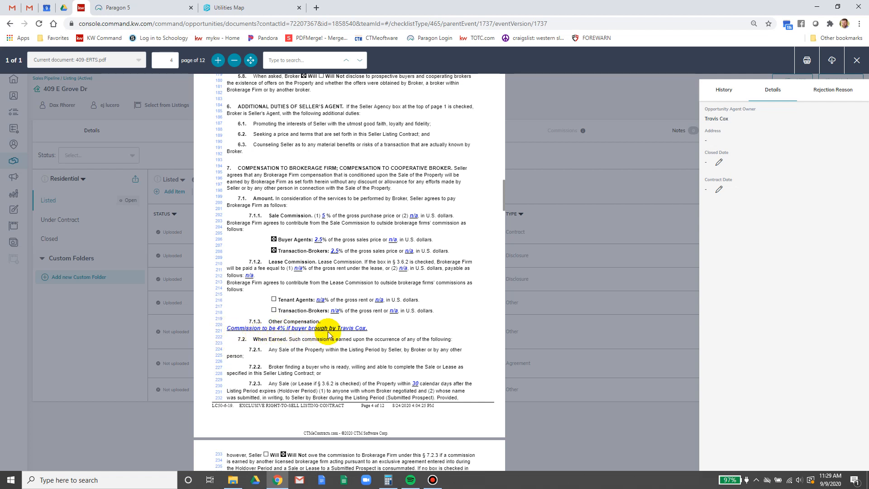
- Return to the Paragon listing form and place the cursor in Variable Commission
click(165, 6)
click(226, 355)
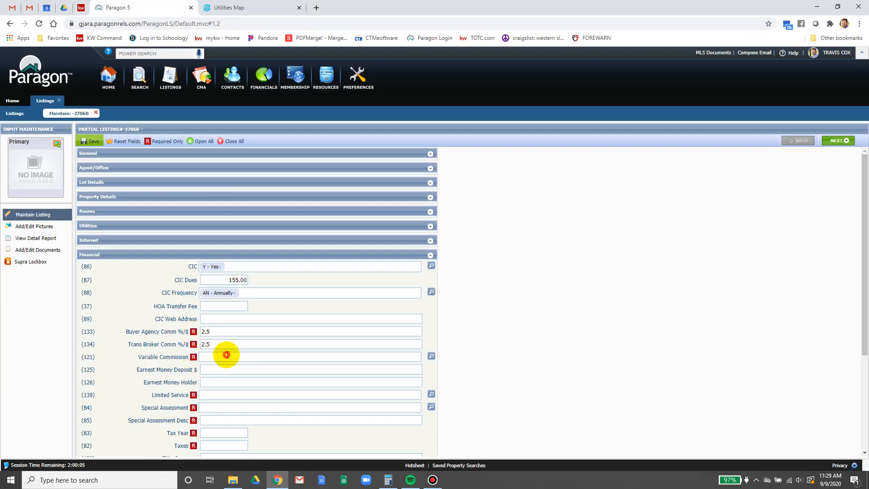
- Set Variable Commission to Y - Yes and move on to Earnest Money Deposit
click(226, 366)
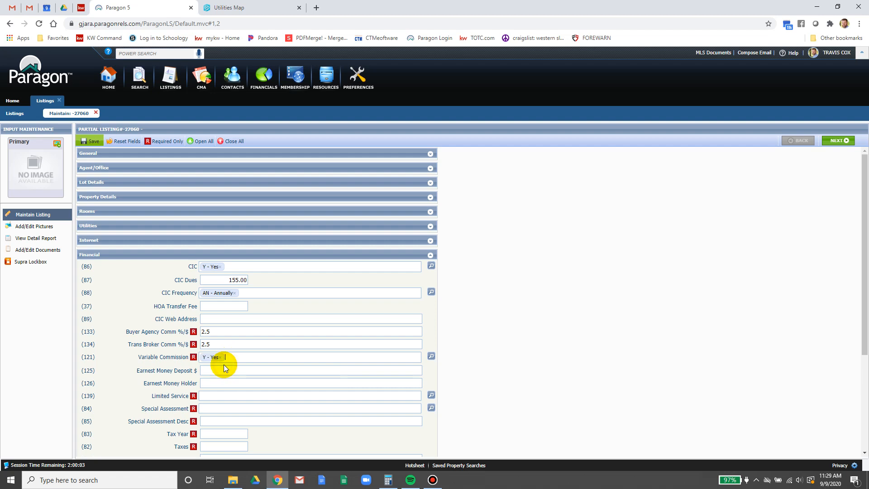
click(225, 370)
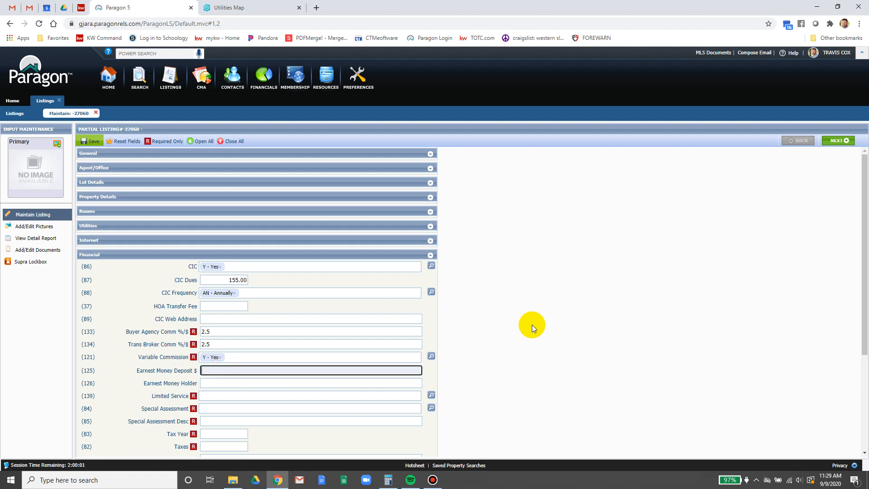
scroll(531, 324, down, 1)
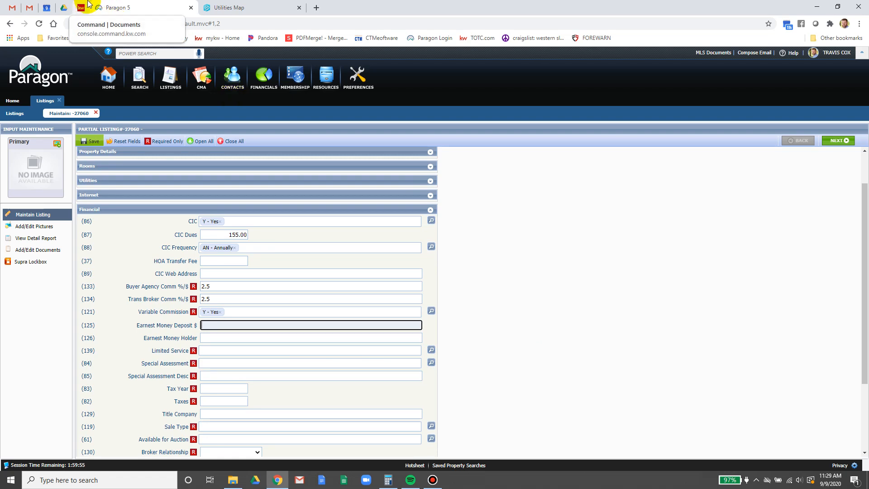
- Find section 11.5 in the listing contract and select the $2,000 earnest money amount
click(88, 4)
scroll(383, 250, up, 5)
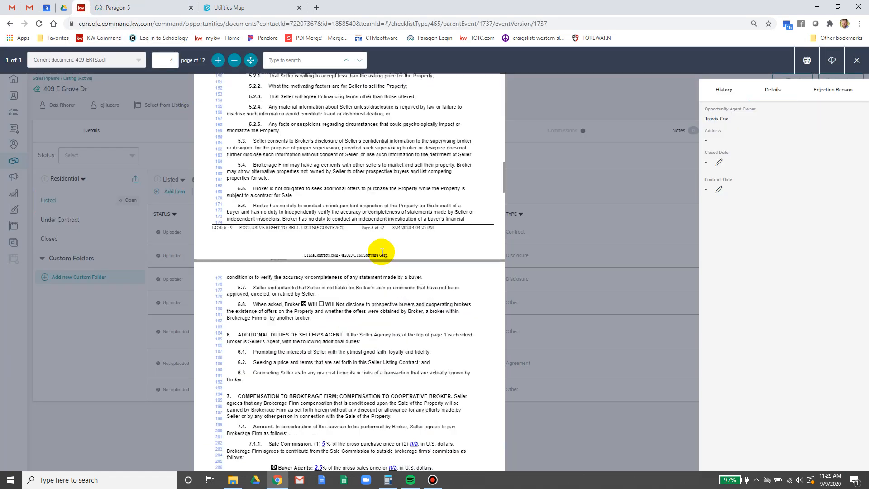
scroll(382, 252, down, 4)
scroll(381, 252, down, 12)
scroll(383, 253, up, 5)
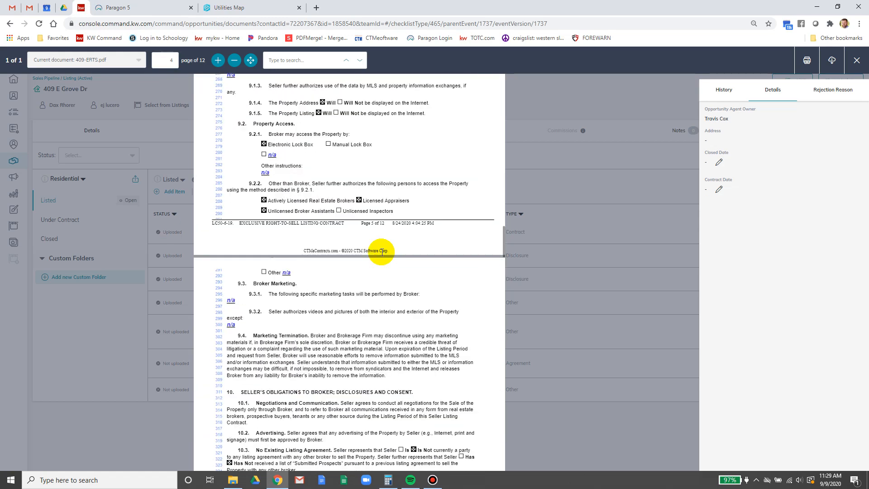
scroll(381, 255, up, 3)
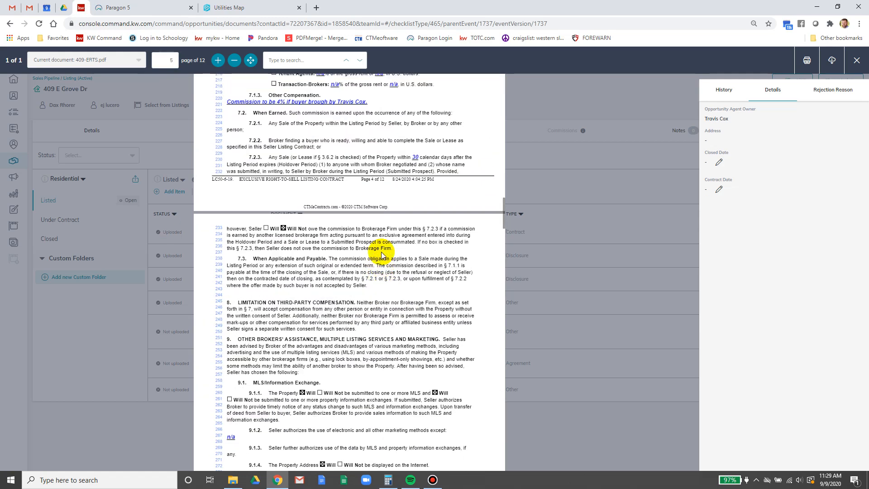
scroll(382, 254, down, 10)
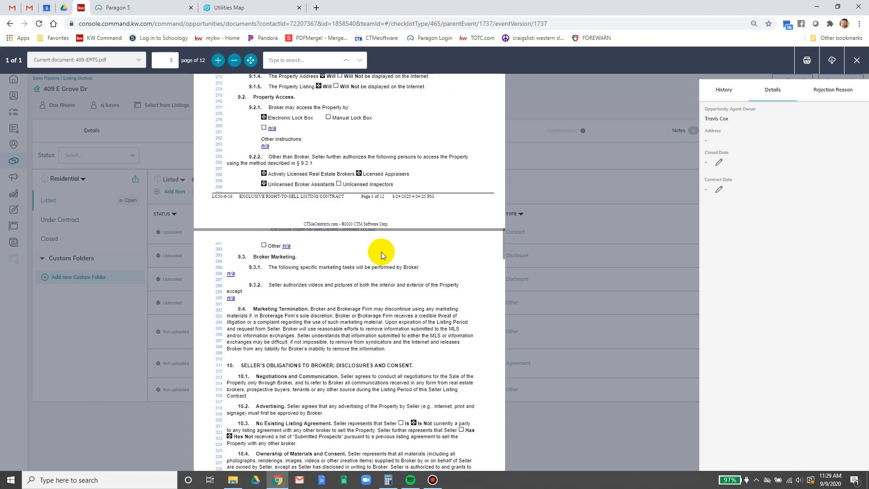
scroll(382, 255, down, 4)
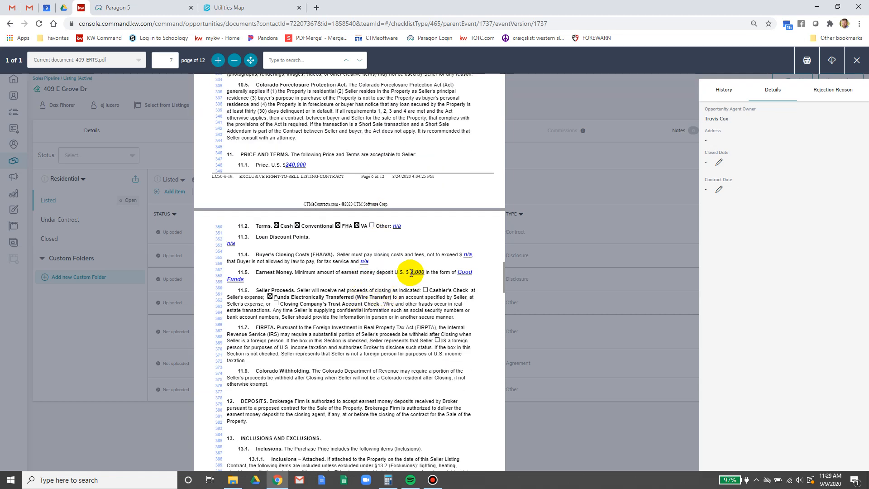
drag(410, 273, 429, 273)
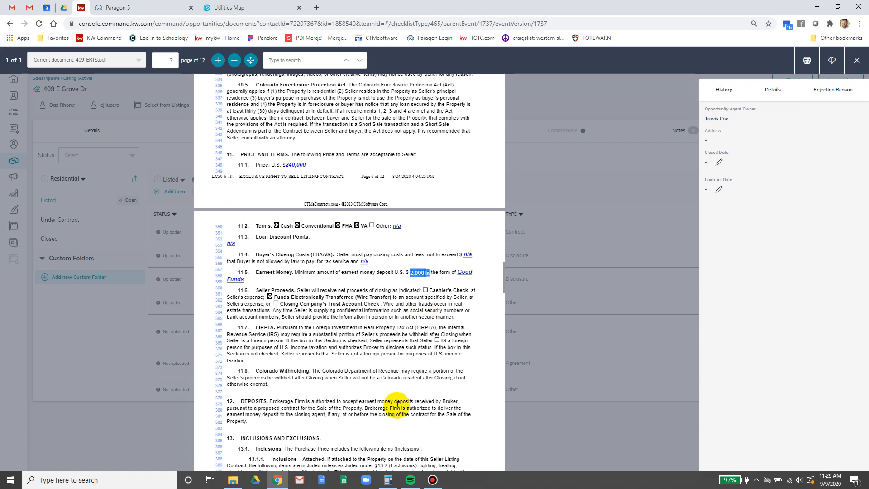
- Enter 2,000 as Earnest Money Deposit with Land Title as the holder
click(119, 8)
text(2)
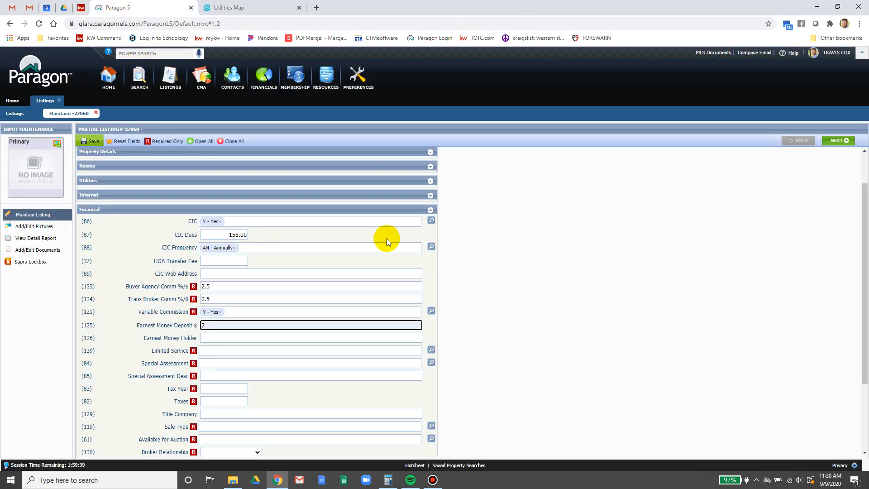
text(,000)
key(Tab)
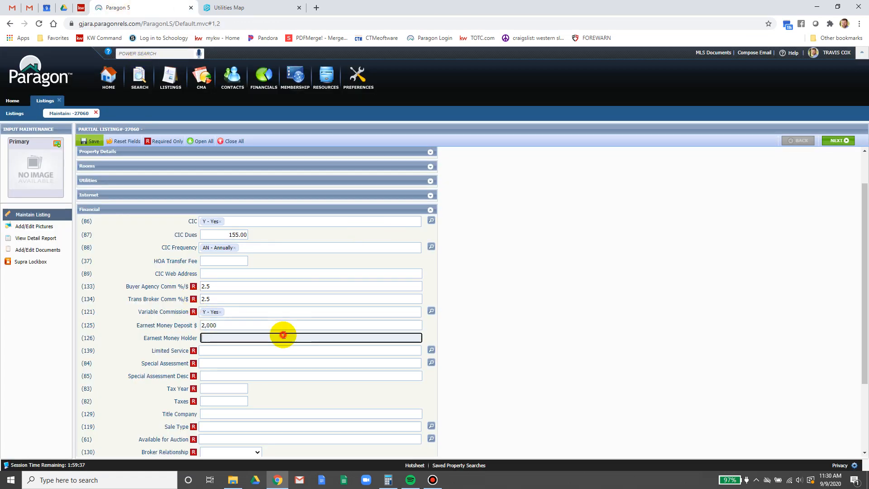
click(78, 4)
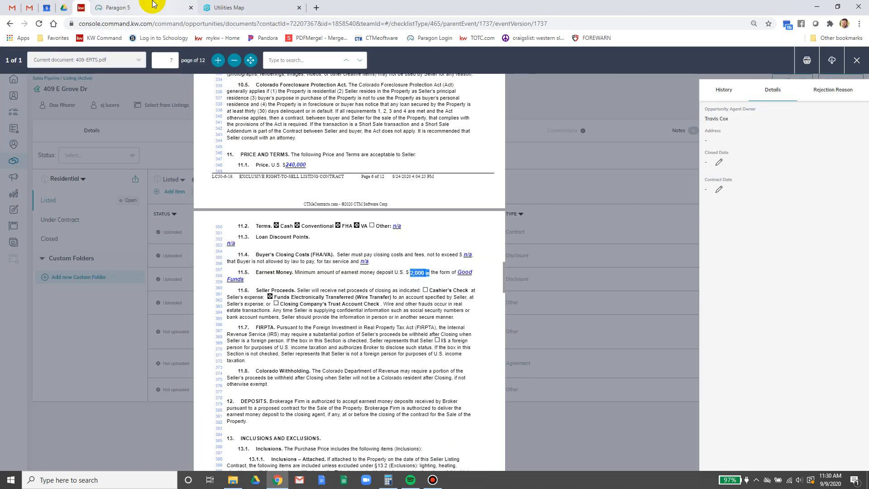
click(136, 8)
text(Land Title)
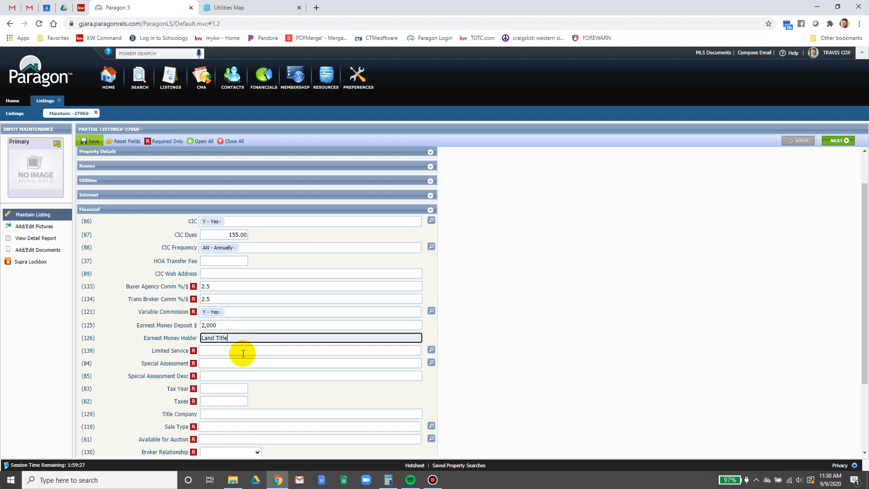
- Set Limited Service and Special Assessment both to N - No
click(243, 352)
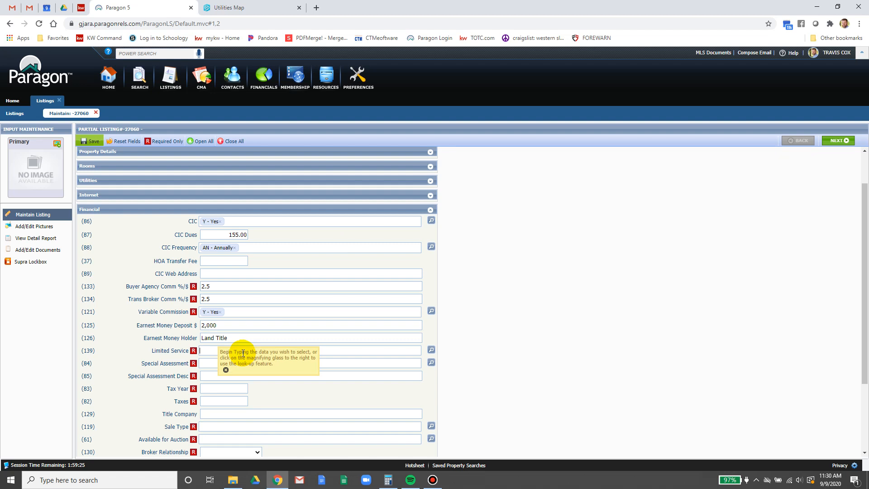
text(n)
click(226, 361)
click(227, 368)
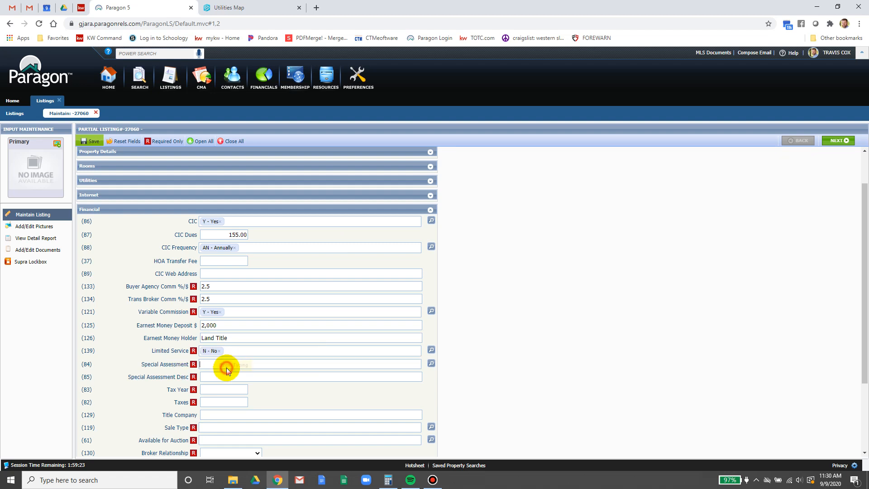
text(n)
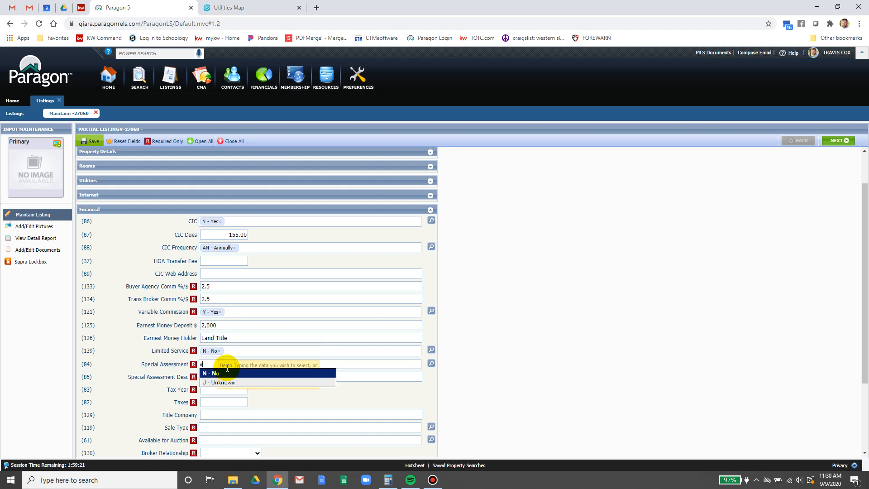
click(227, 370)
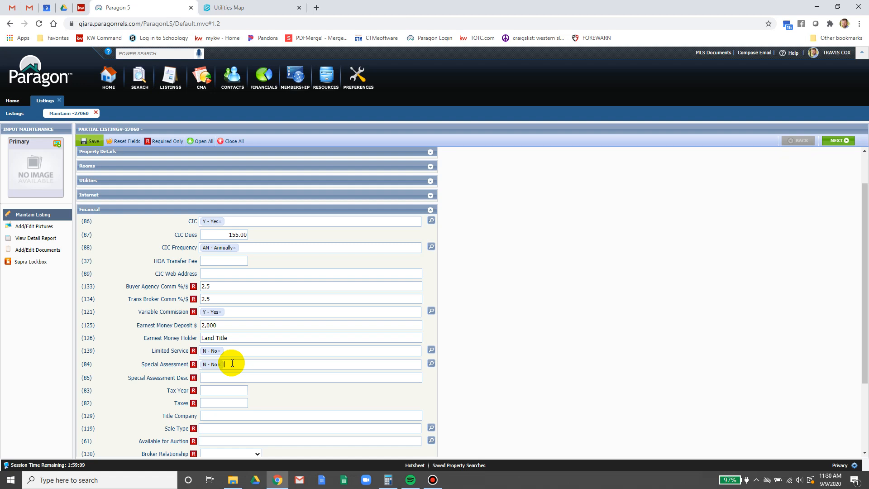
- Enter n/a as the Special Assessment description, then return to the contract documents
click(219, 377)
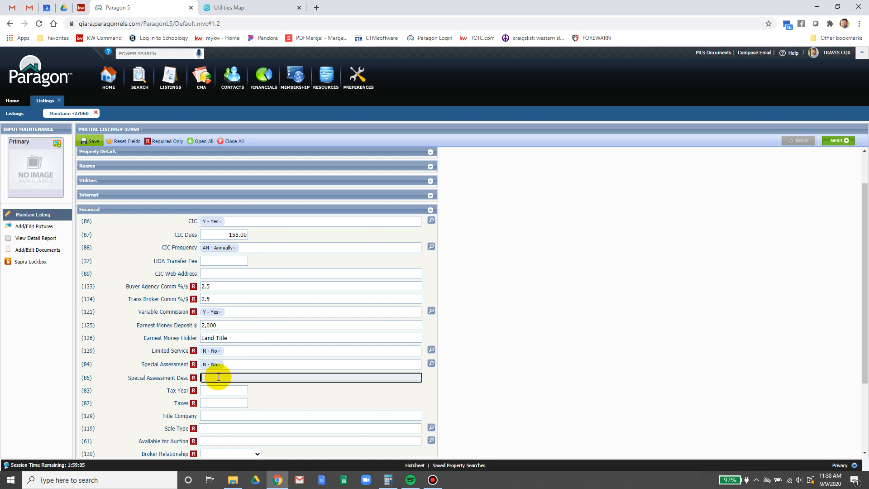
text(n/a)
click(225, 390)
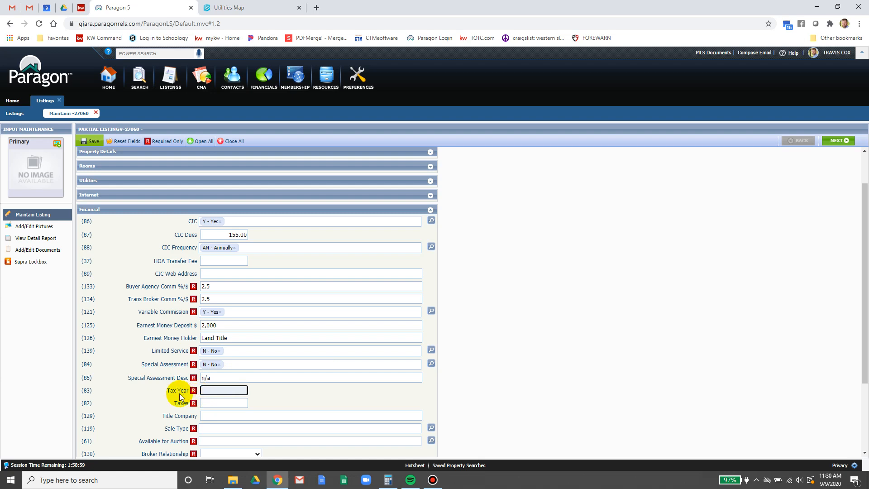
click(81, 8)
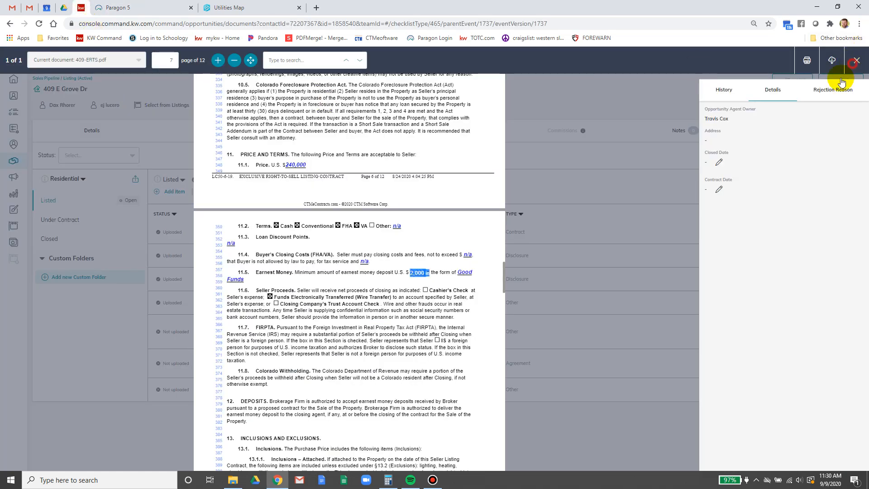
- Look up the $930.44 total tax in 409-Tax Card.pdf, then return to Paragon
click(855, 61)
click(814, 302)
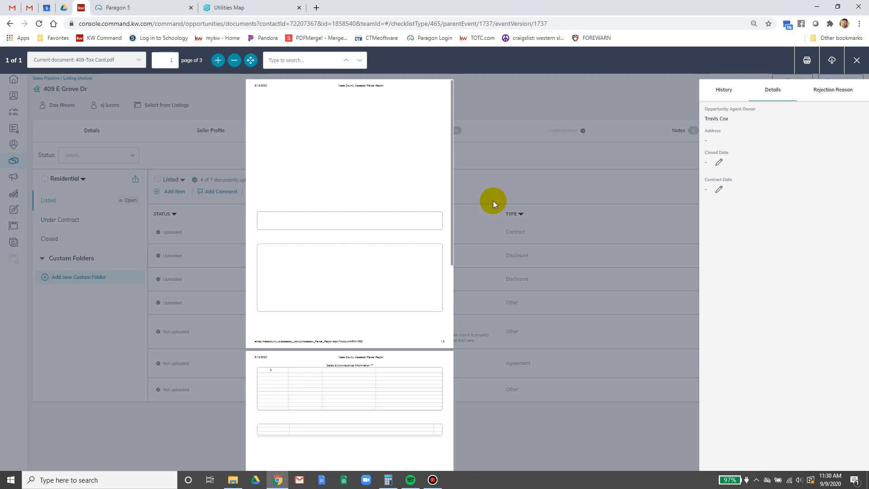
click(217, 60)
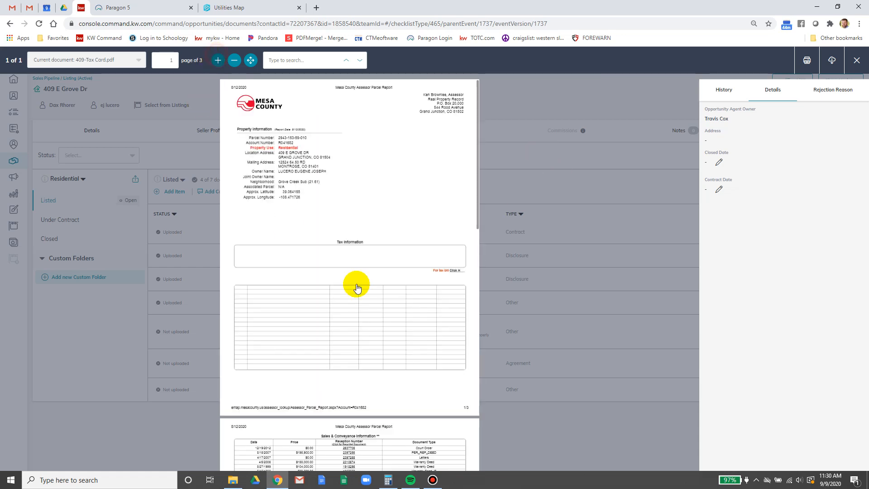
scroll(354, 275, down, 5)
scroll(355, 249, down, 5)
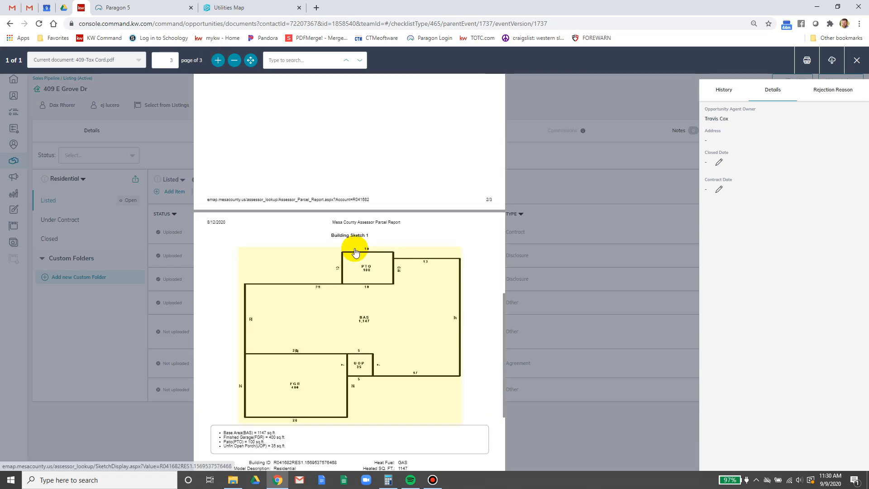
scroll(354, 248, up, 8)
scroll(355, 248, up, 1)
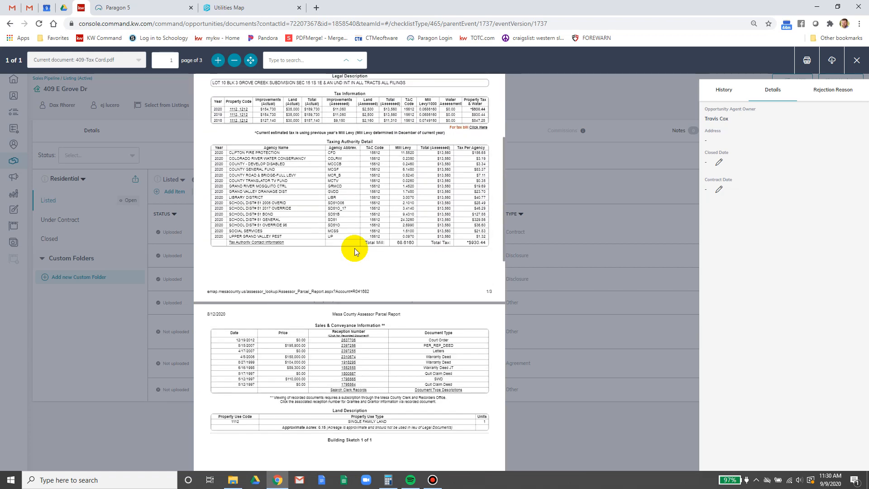
scroll(354, 248, down, 1)
scroll(355, 248, up, 1)
scroll(355, 249, up, 1)
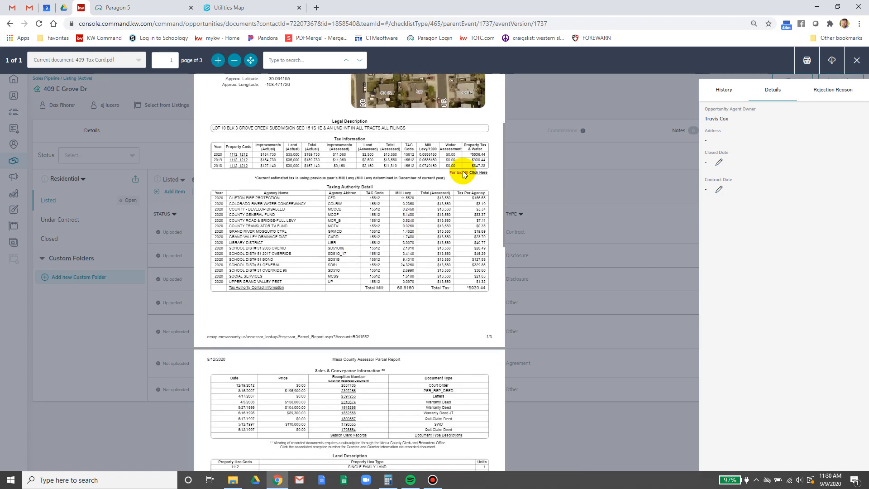
click(212, 60)
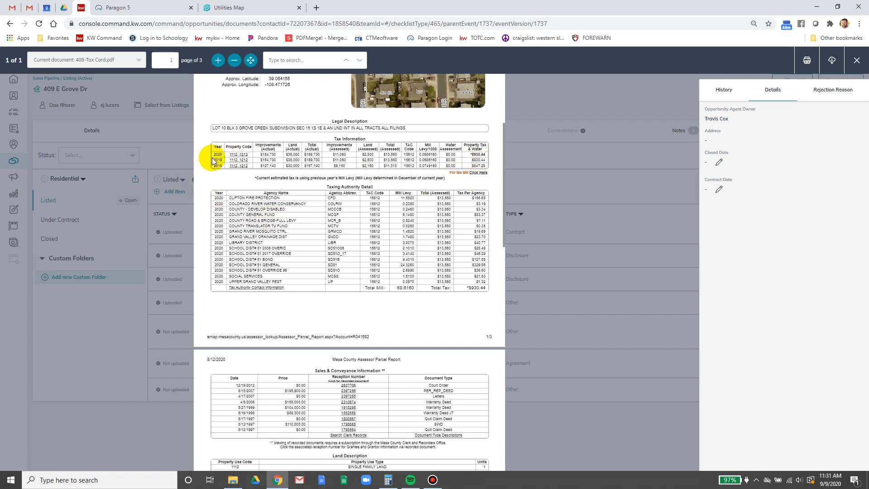
click(177, 5)
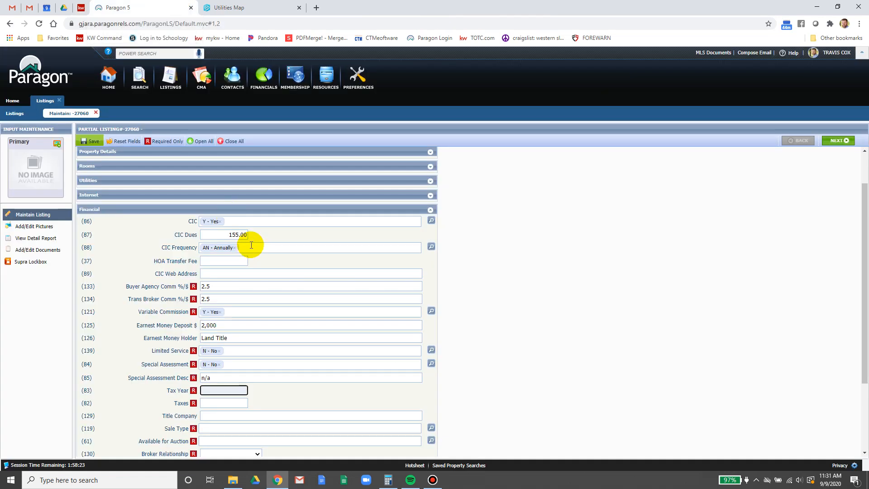
- Enter Tax Year 2019 and Taxes 930.44
text(2019)
key(Tab)
text(930.44)
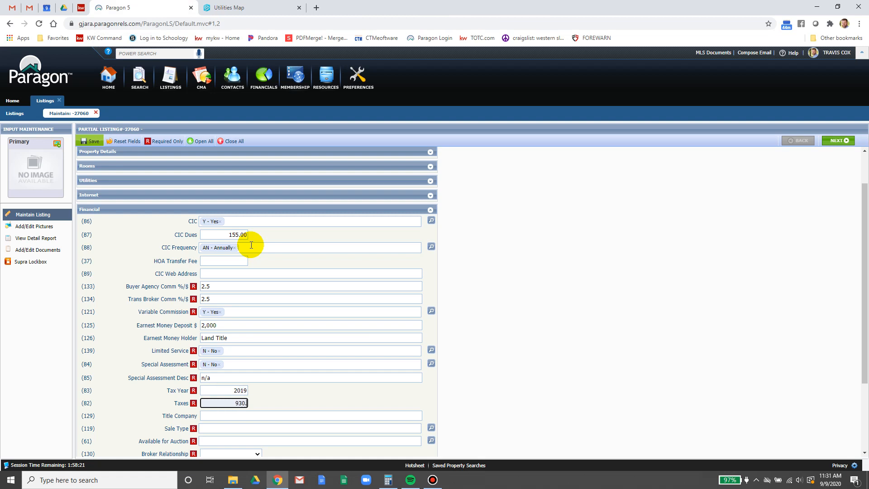
key(Tab)
- Set Title Company to Heritage Title and change Earnest Money Holder from Land Title to Heritage Title
scroll(262, 368, down, 1)
scroll(507, 289, down, 2)
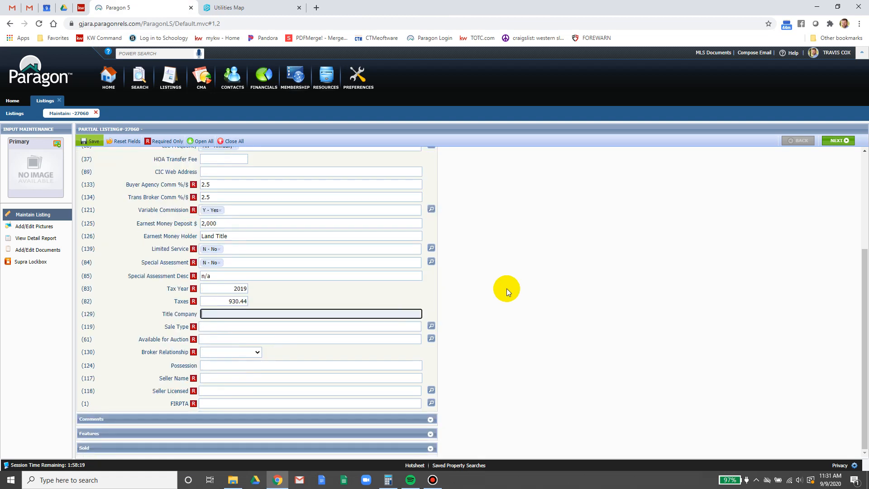
text(Heritage Title)
drag(232, 234, 174, 236)
text(H)
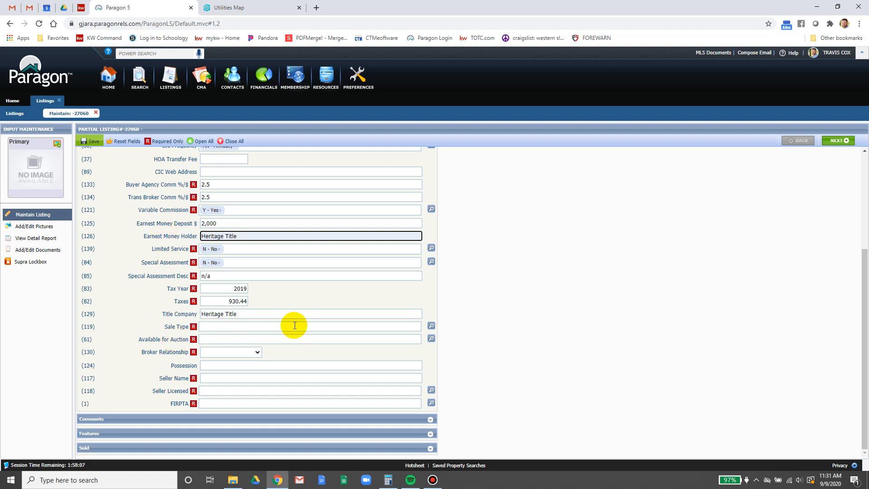
click(399, 322)
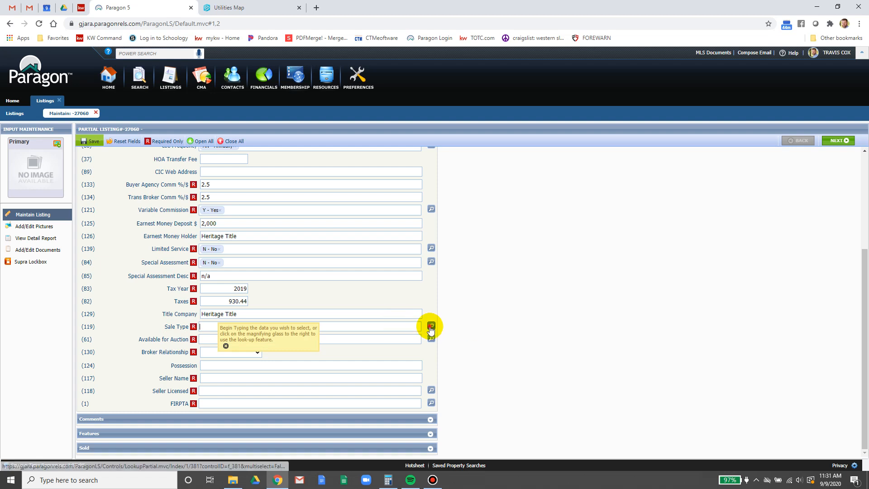
- Choose N/A as the Sale Type from the lookup list and save it
click(431, 325)
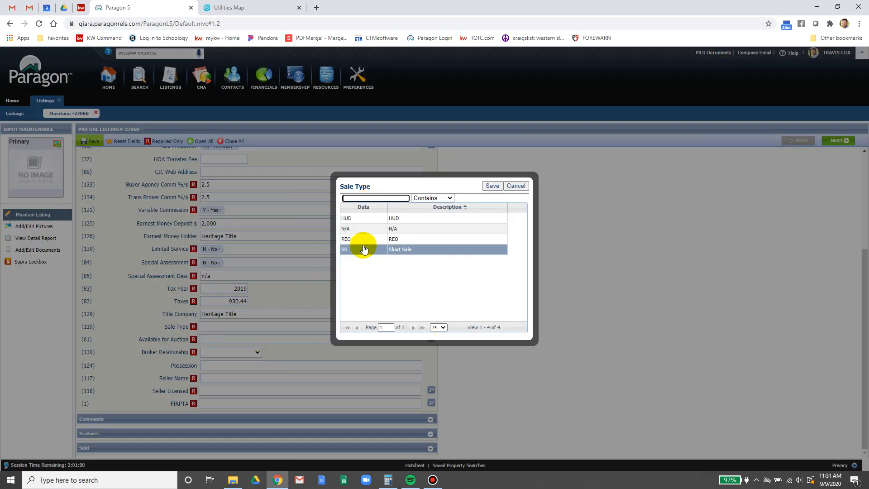
click(366, 235)
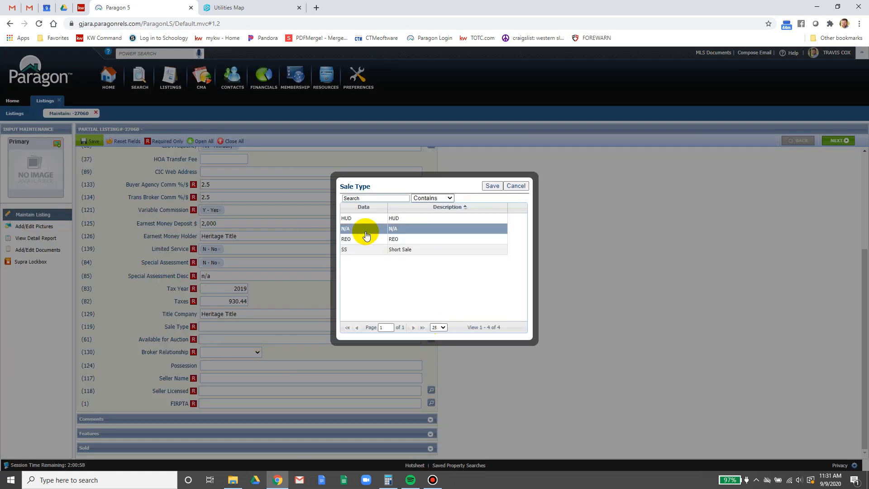
click(366, 235)
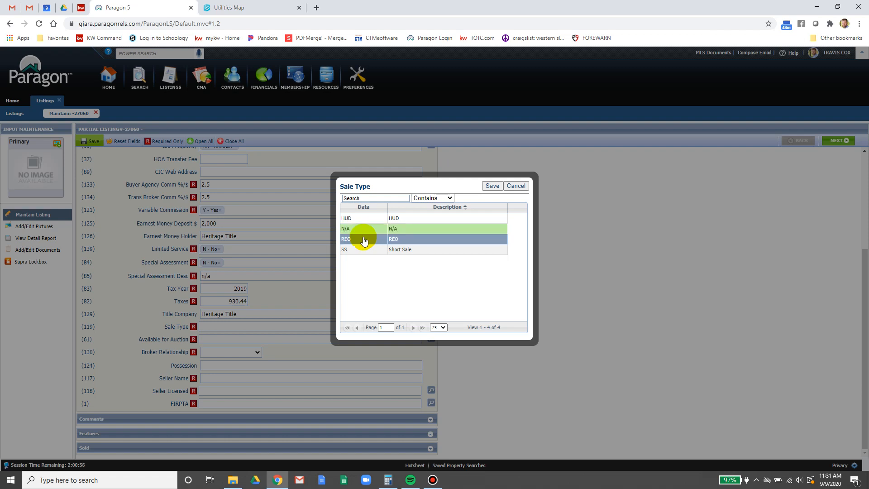
click(492, 186)
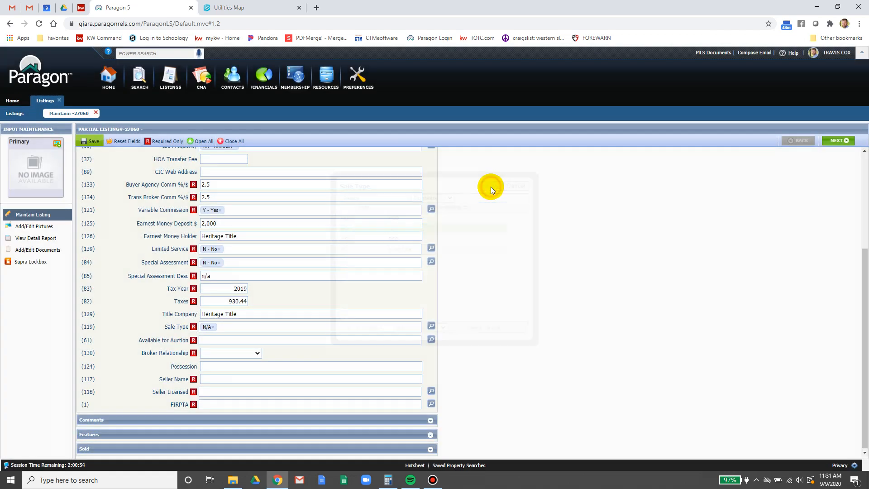
- Set Available for Auction to No and Broker Relationship to Seller's Agent
click(215, 340)
text(n)
click(213, 349)
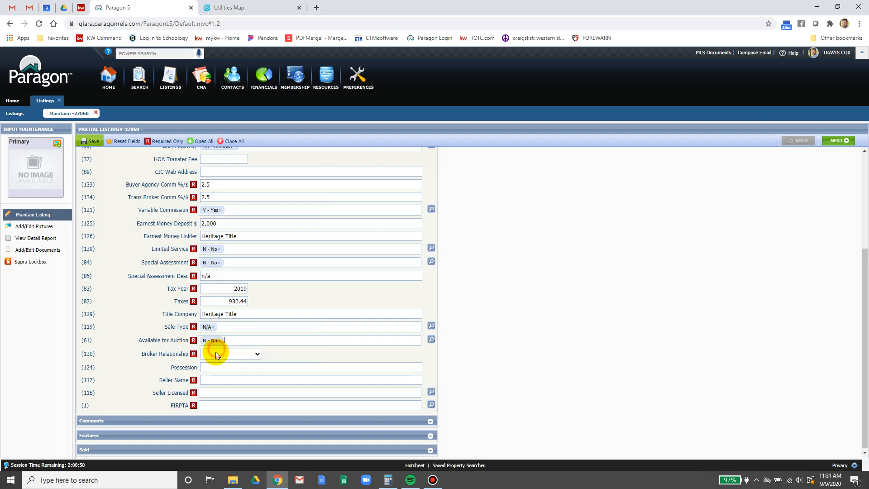
click(215, 352)
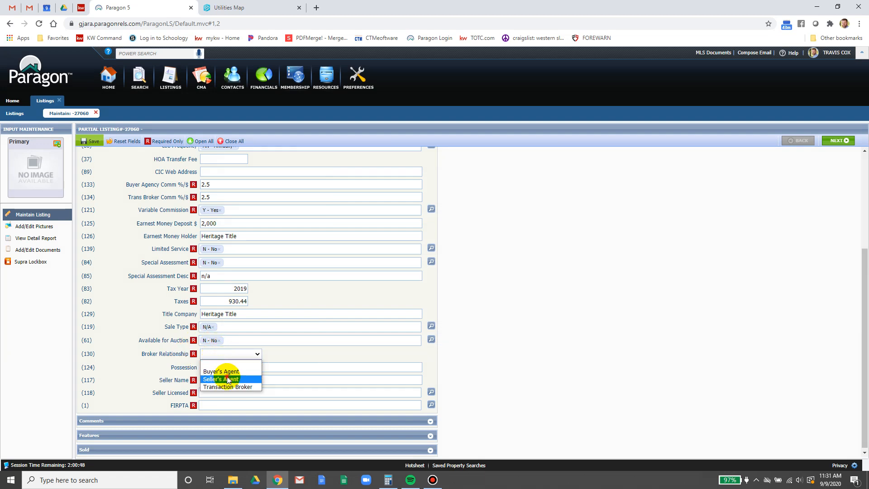
click(226, 379)
- Enter DOD for Possession and check the owner's name on the tax card
click(227, 370)
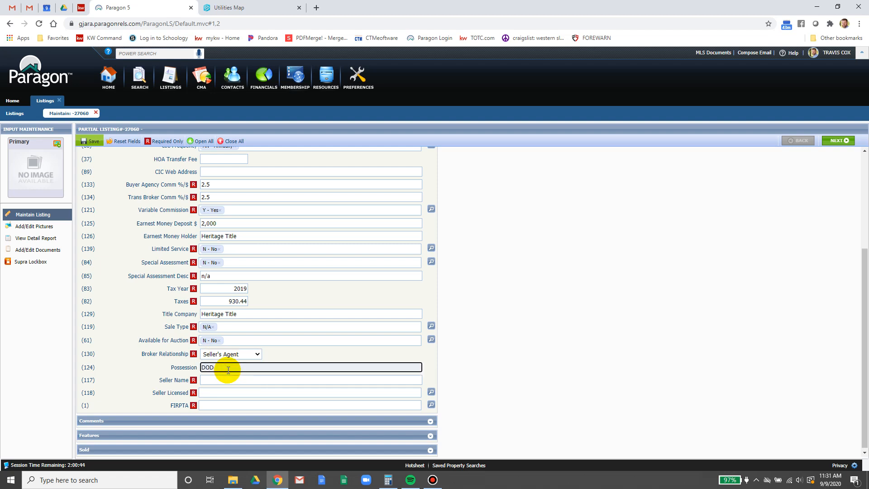
click(228, 380)
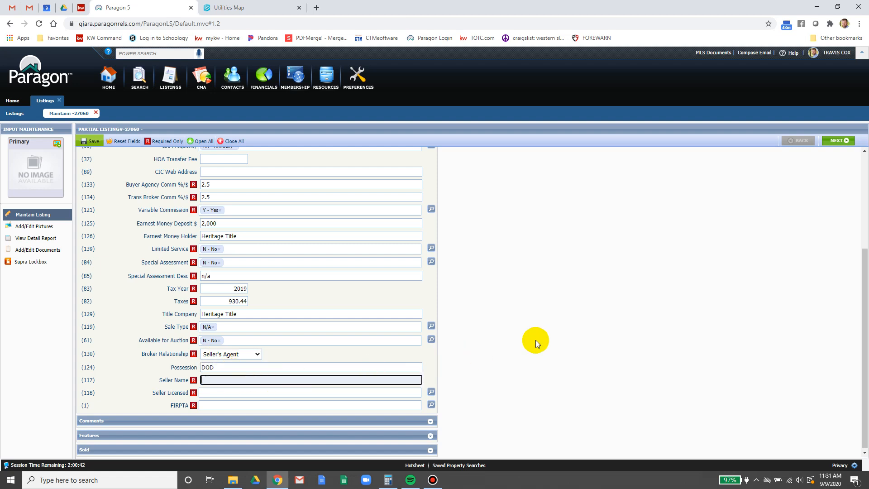
scroll(534, 338, down, 1)
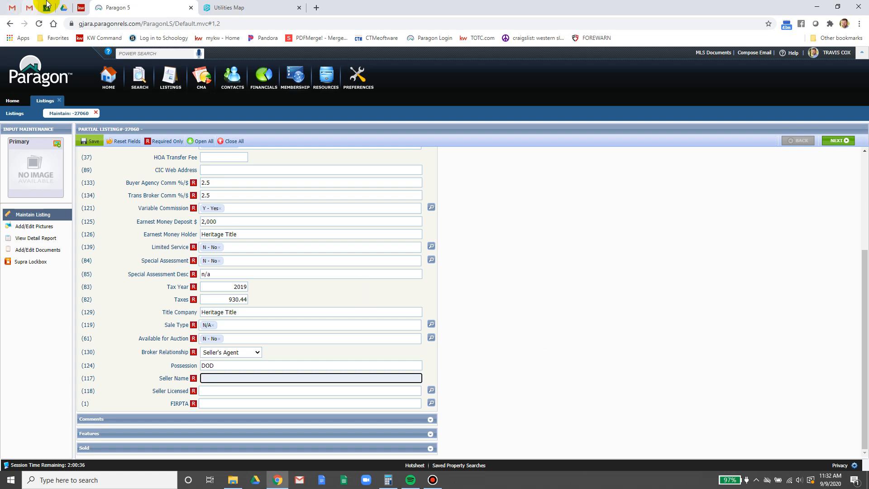
click(81, 8)
scroll(389, 289, up, 3)
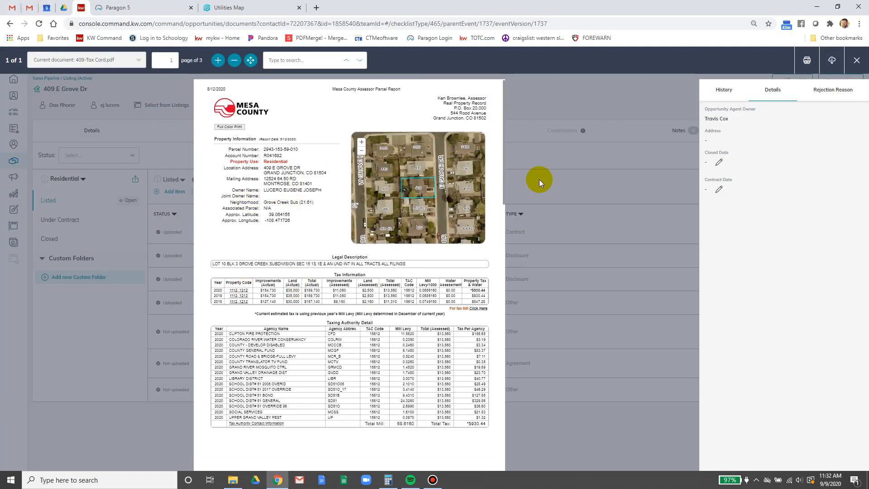
click(145, 8)
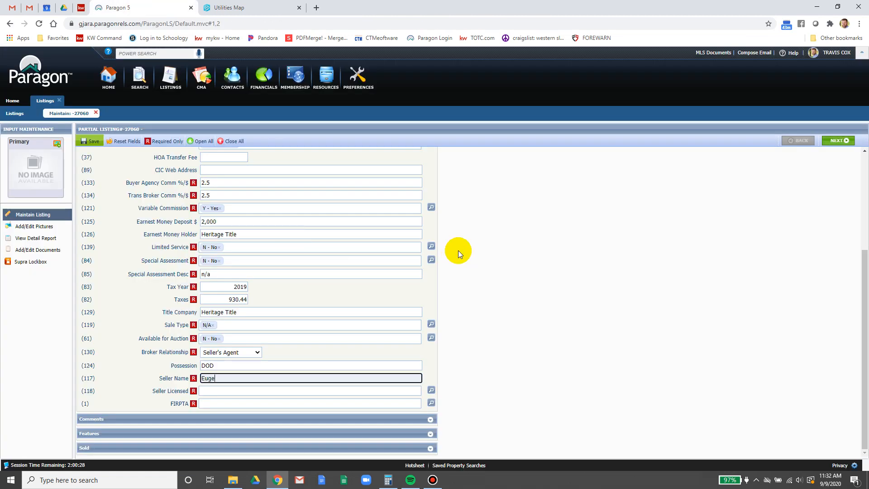
- Enter the seller's full name and set Seller Licensed and FIRPTA to No
click(208, 404)
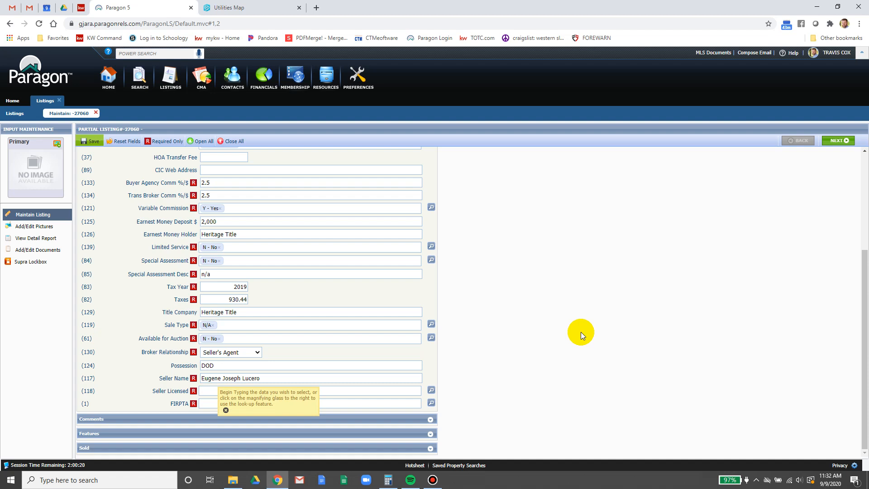
text(n)
key(Return)
key(Tab)
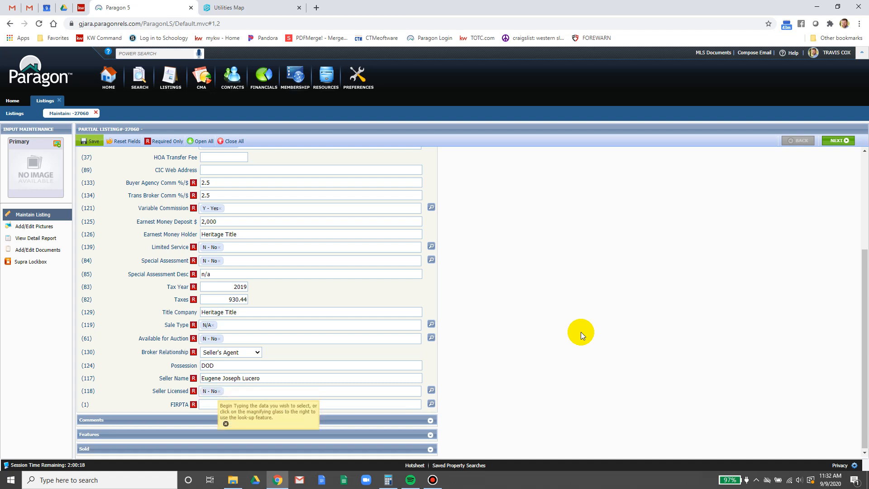
text(n)
key(Return)
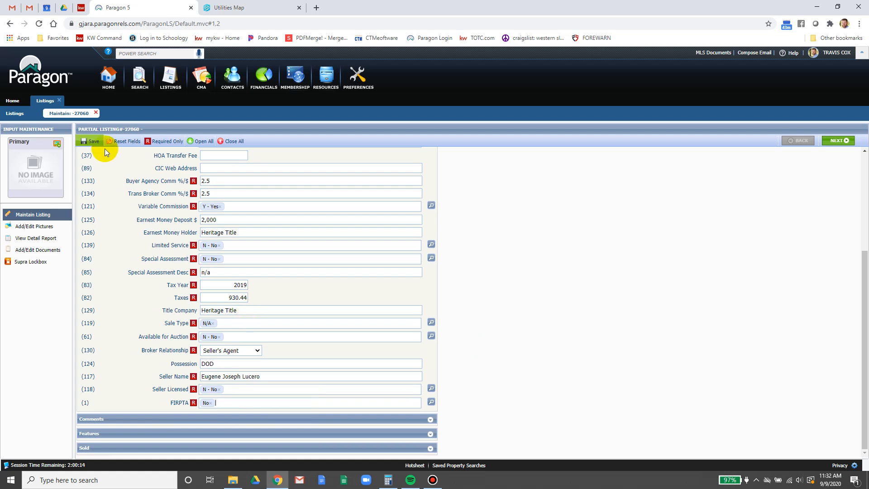
- Save the listing as a partial listing and continue editing
mouse_move(89, 143)
click(93, 165)
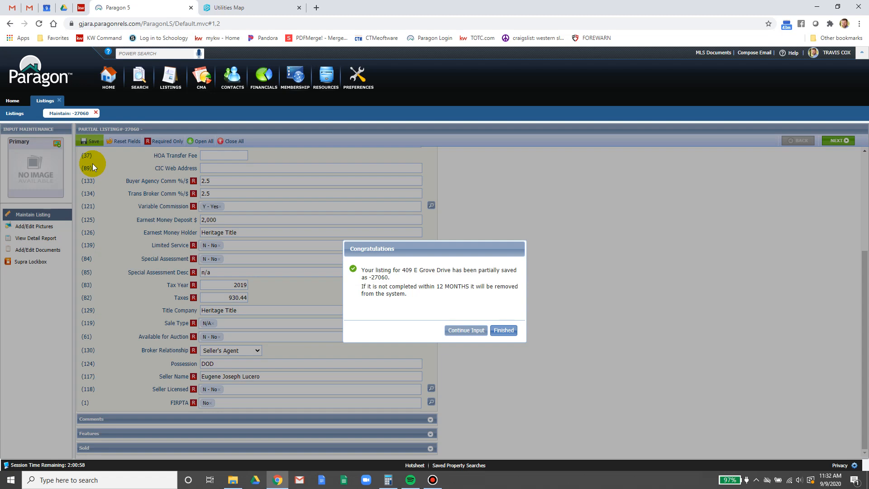
click(464, 331)
- Expand Comments, put the cursor in Agent Confidential Rmks, and bring up the KW Command tax card
click(430, 419)
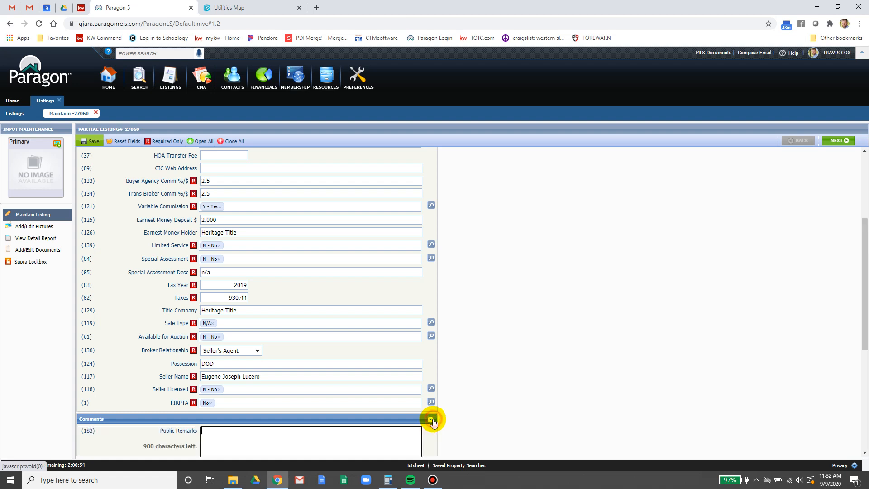
scroll(496, 381, down, 4)
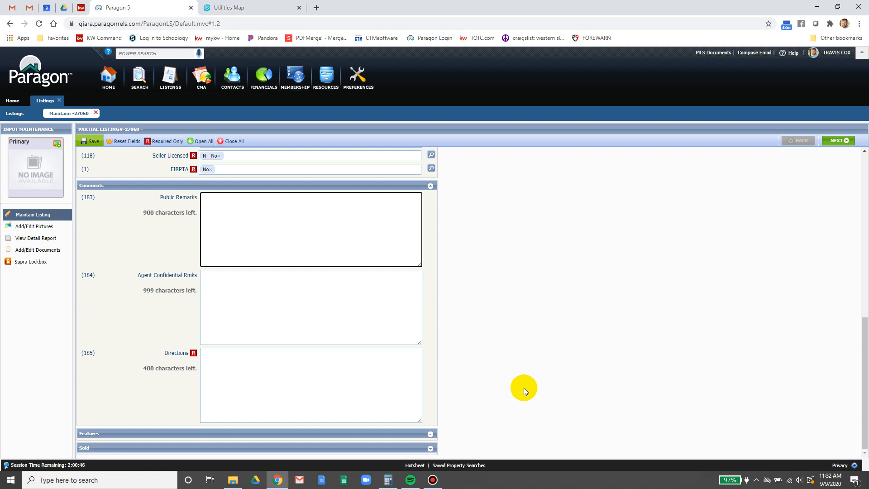
click(288, 307)
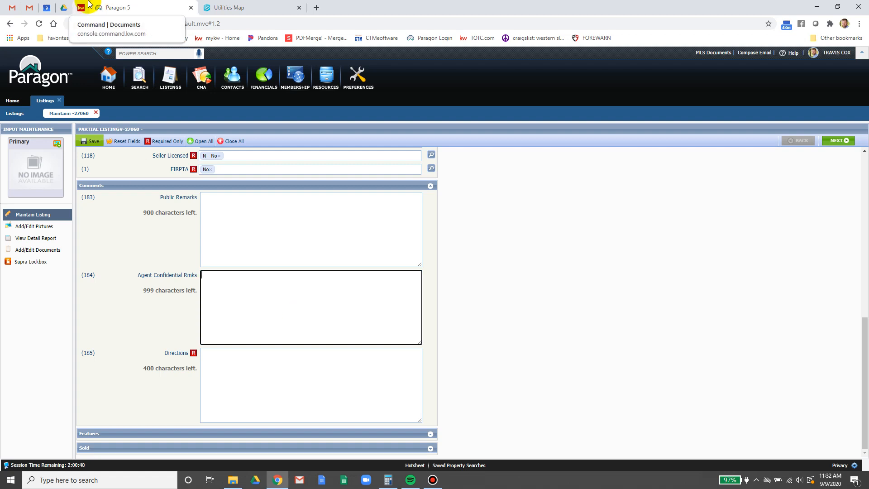
click(88, 6)
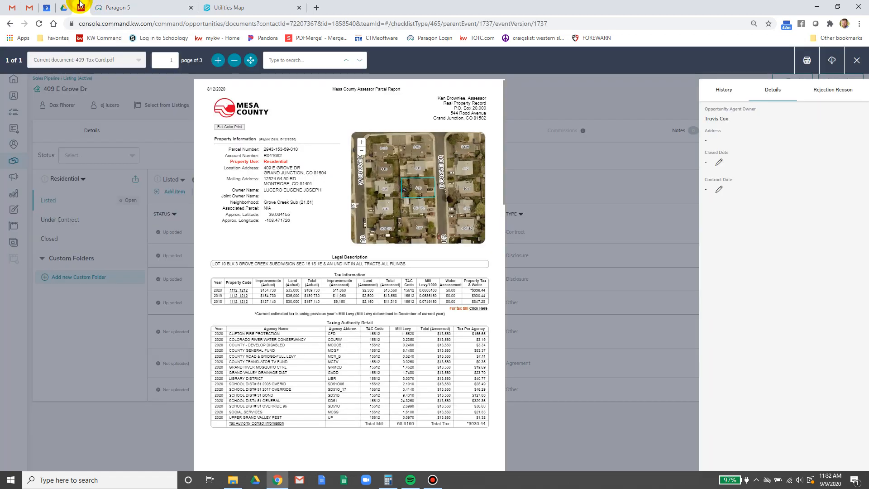
click(855, 60)
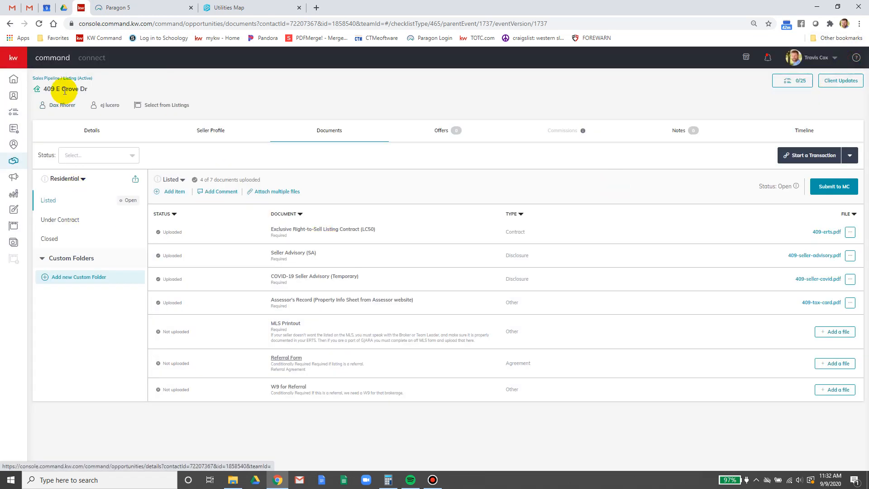
click(57, 78)
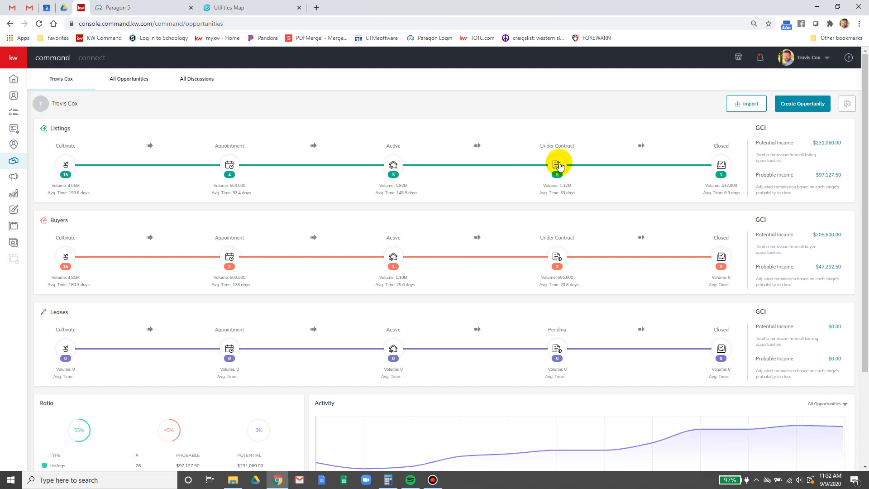
click(558, 165)
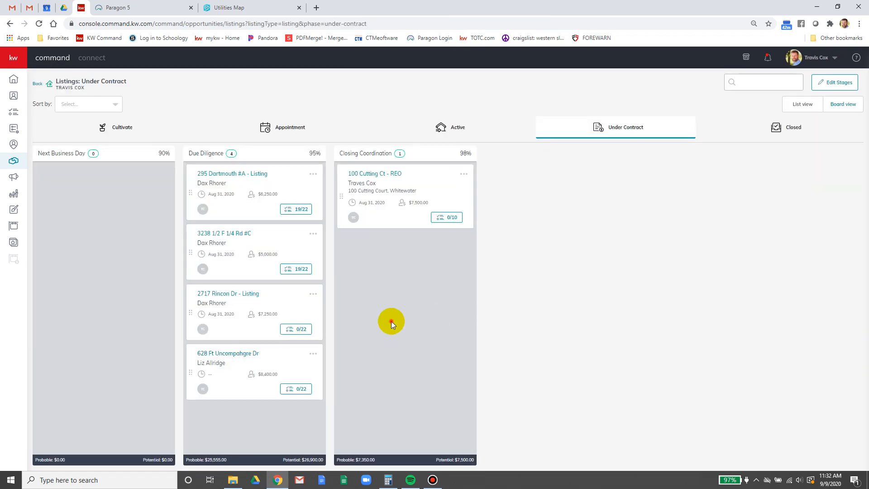
click(219, 173)
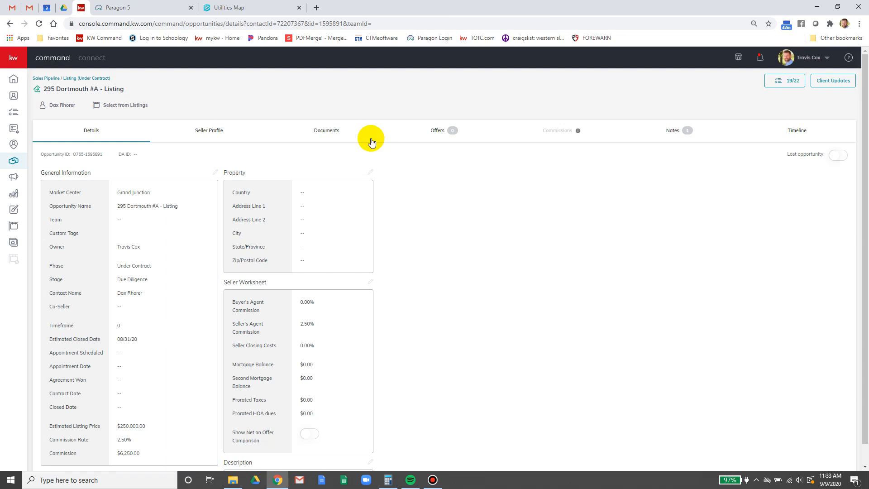
click(322, 130)
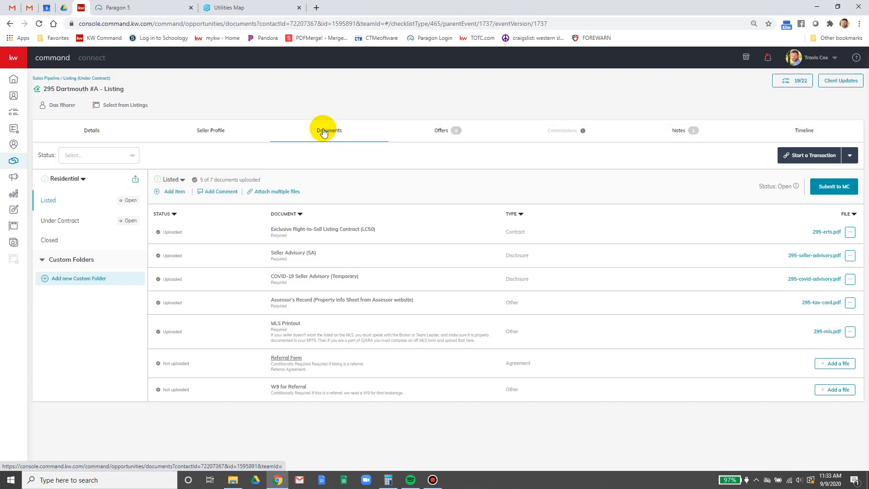
- Review the zoomed 295-mls.pdf printout, then close it and return to the Sales Pipeline
click(821, 334)
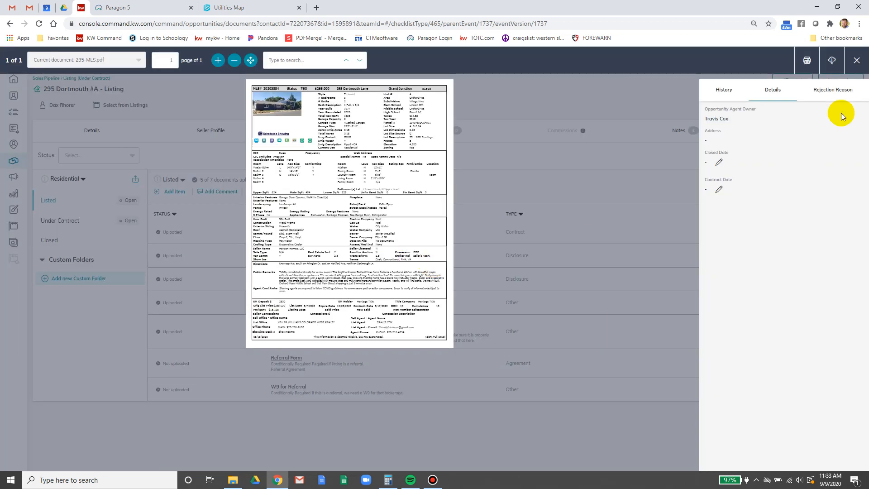
click(214, 60)
click(214, 60)
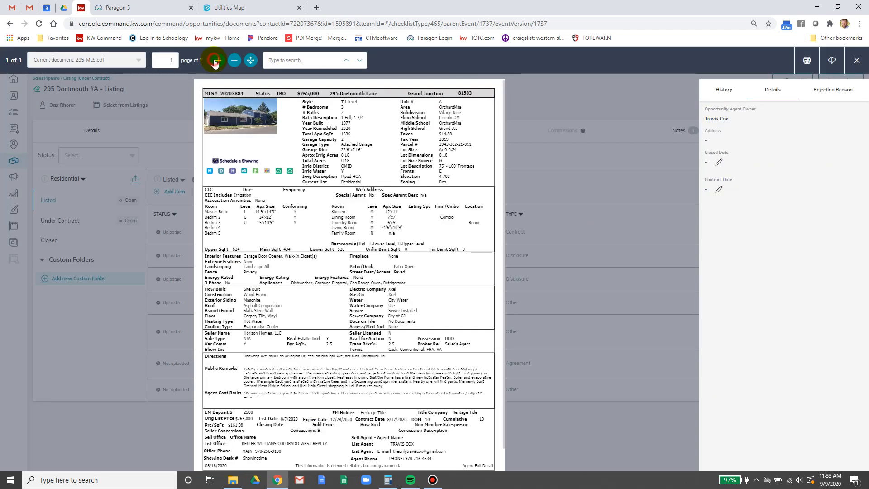
scroll(286, 273, down, 1)
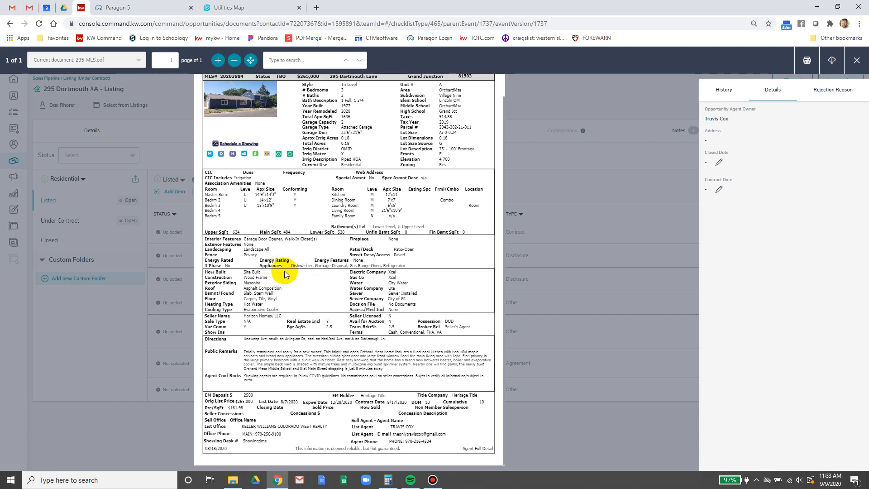
click(857, 60)
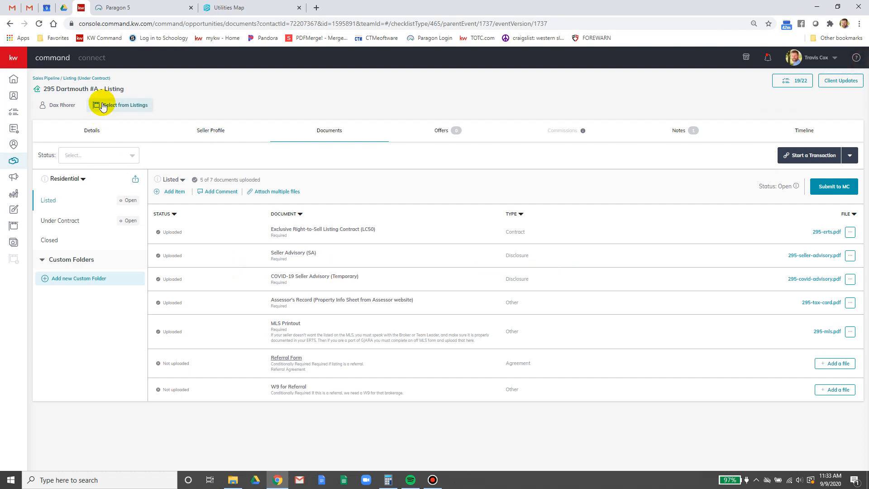
click(45, 78)
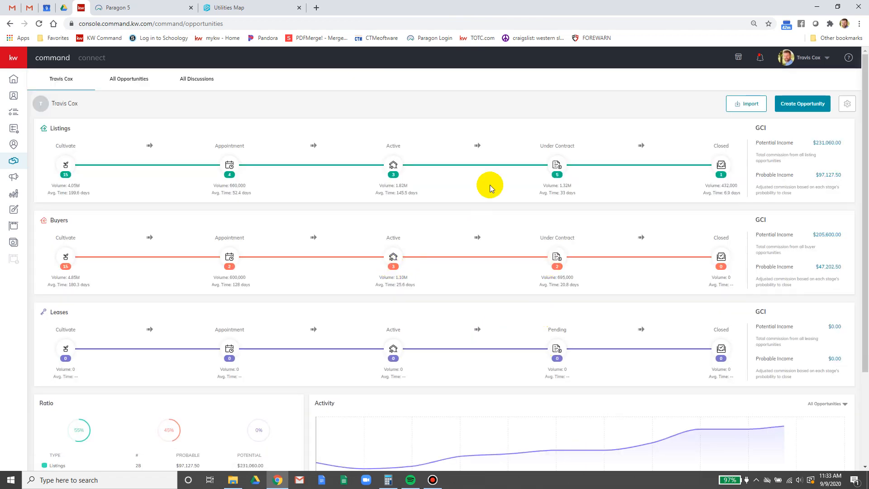
click(558, 164)
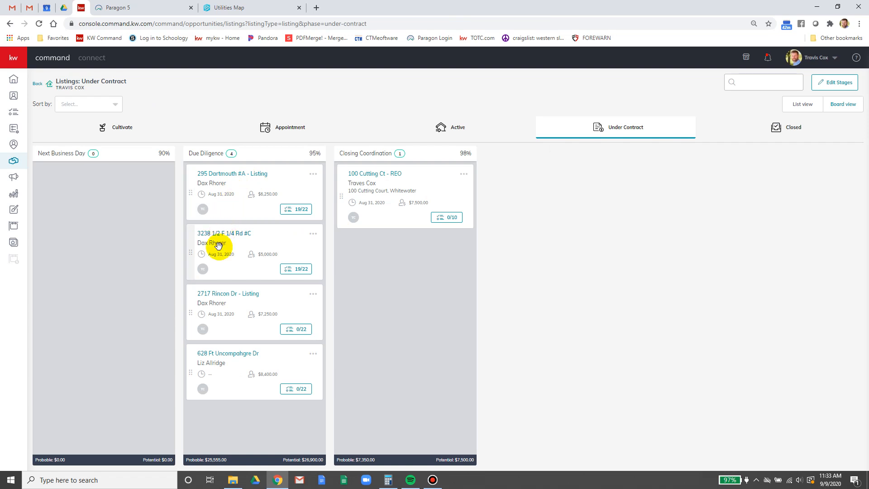
click(215, 293)
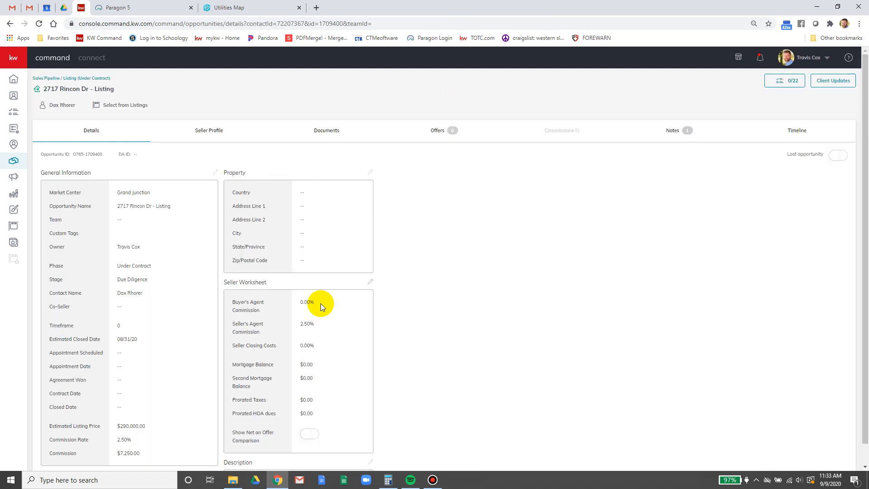
click(326, 132)
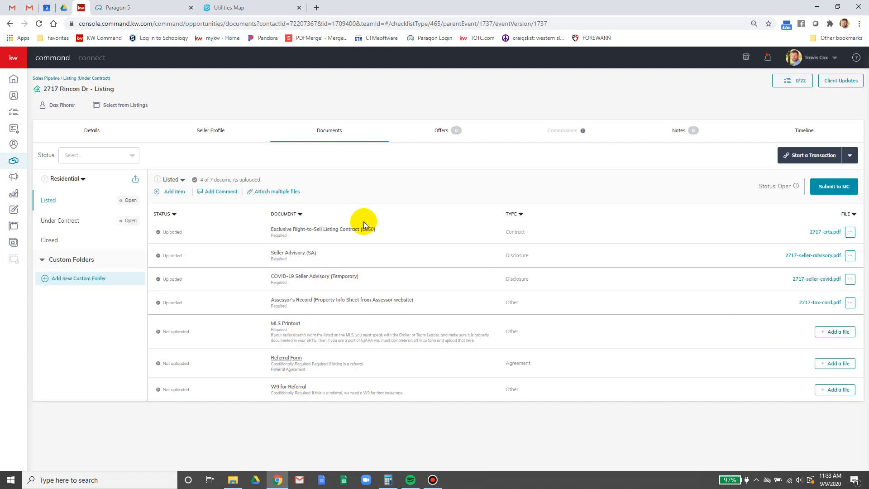
click(75, 78)
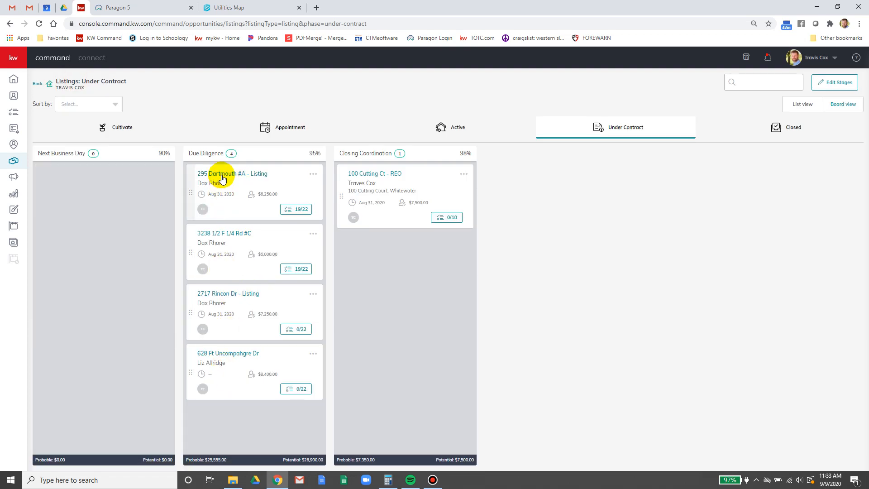
click(220, 233)
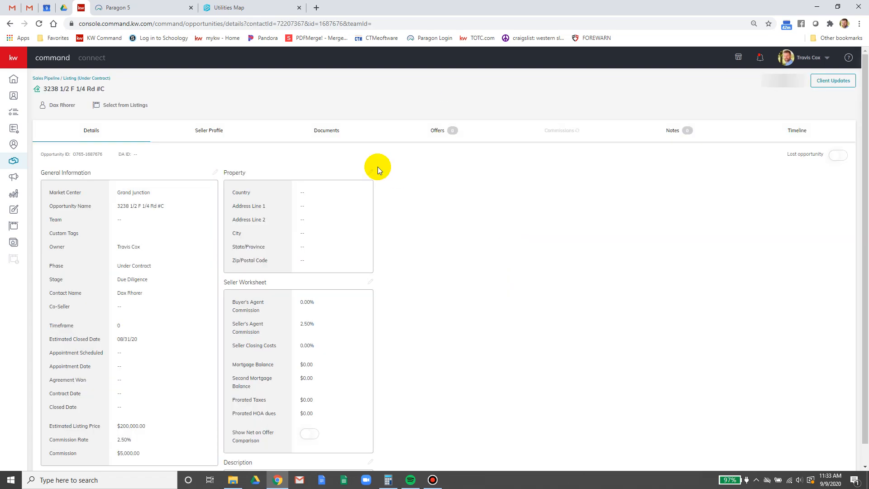
click(348, 138)
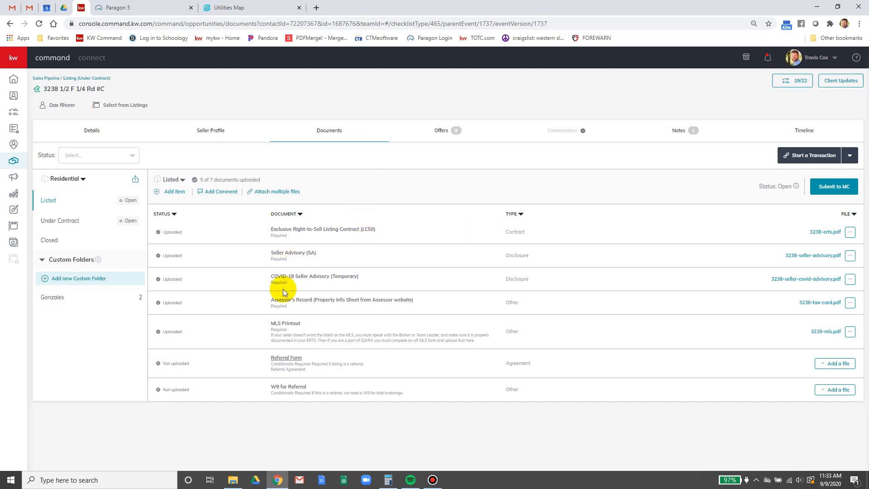
click(822, 331)
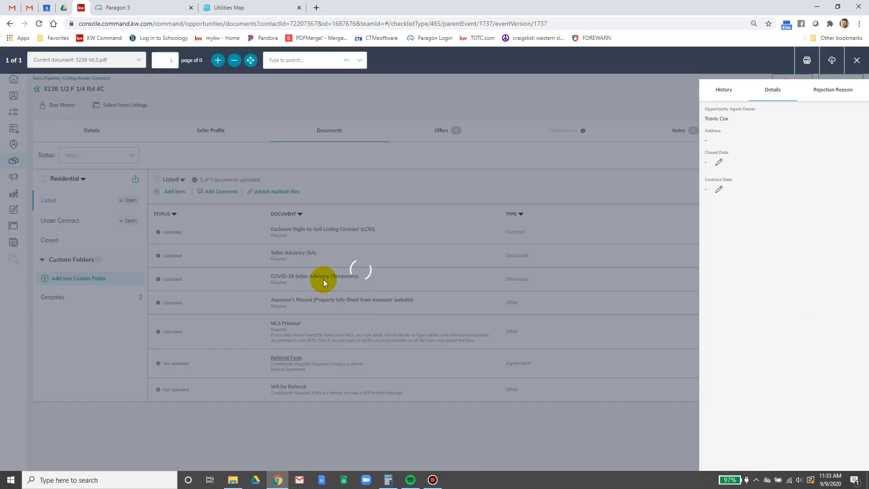
click(218, 60)
click(218, 60)
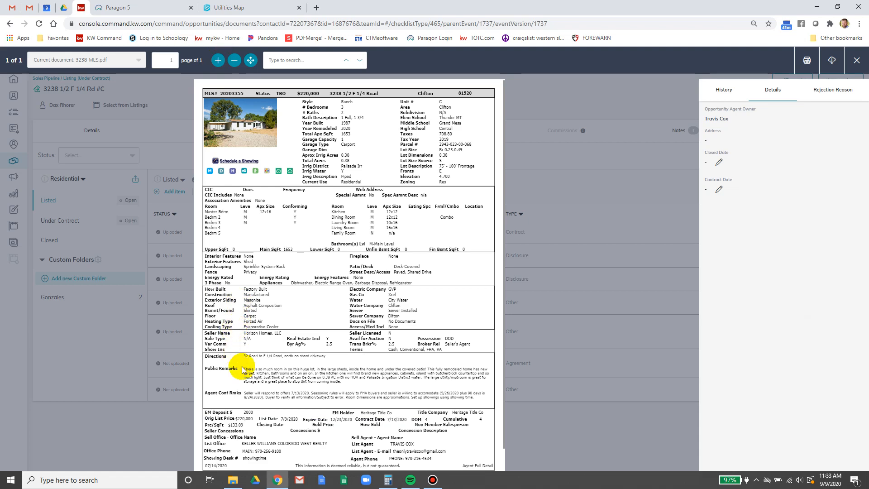
drag(245, 392, 474, 399)
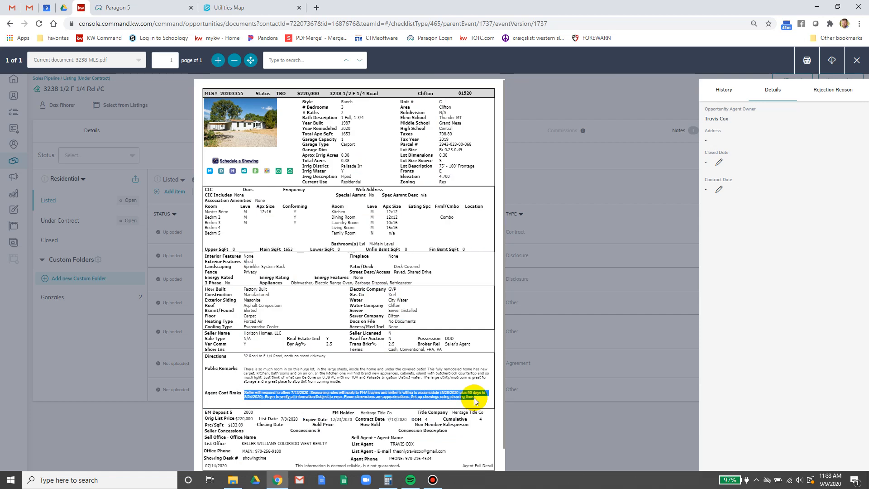
right_click(458, 397)
click(475, 402)
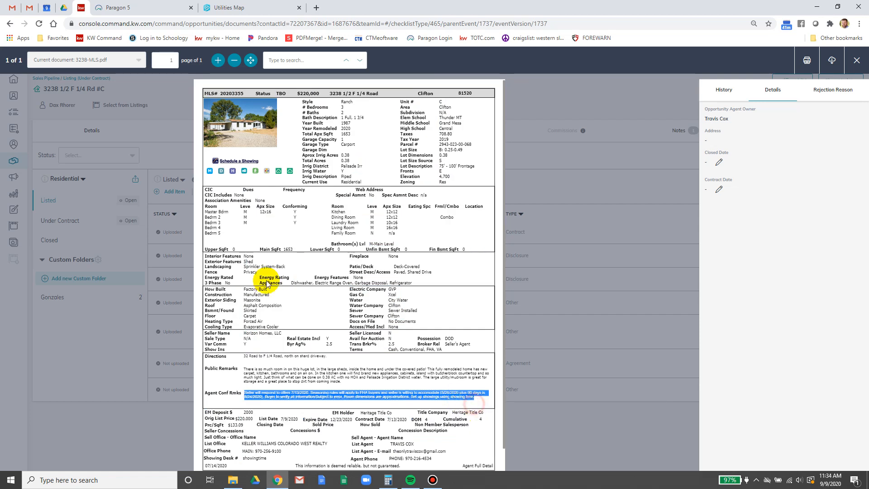
click(141, 8)
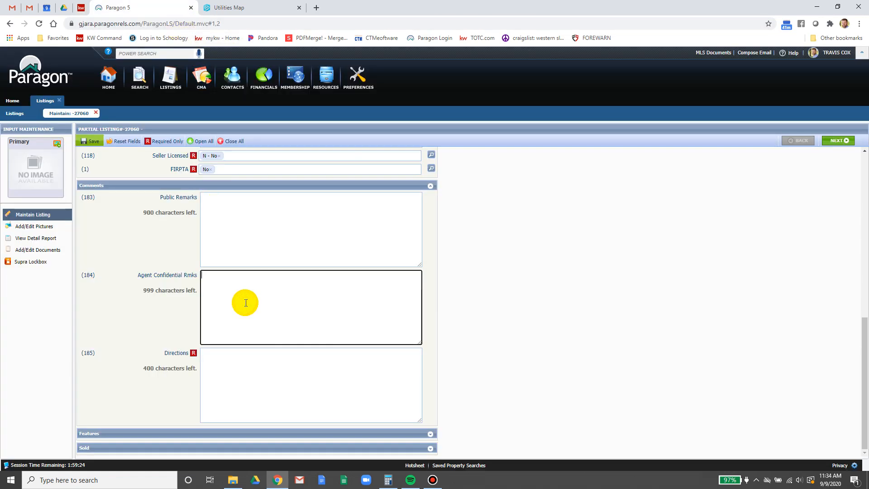
- Paste the copied remarks into Agent Confidential Rmks and change the offer date to 9/14
key(ctrl+v)
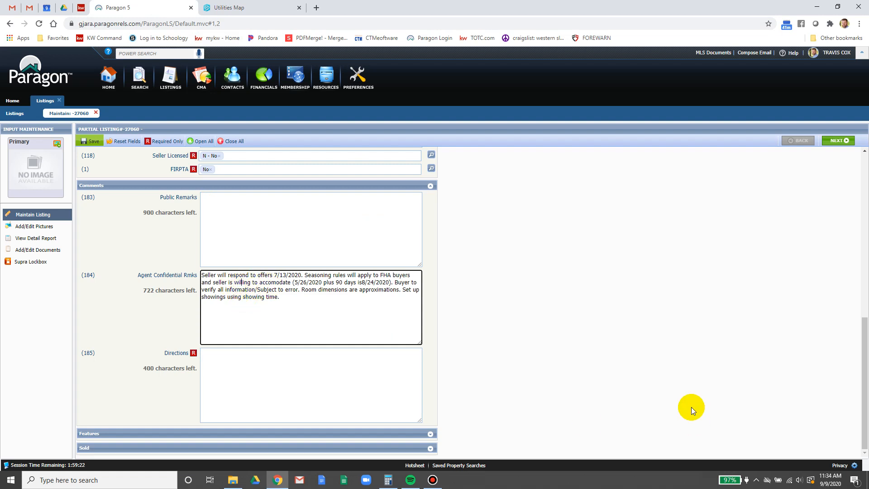
click(830, 480)
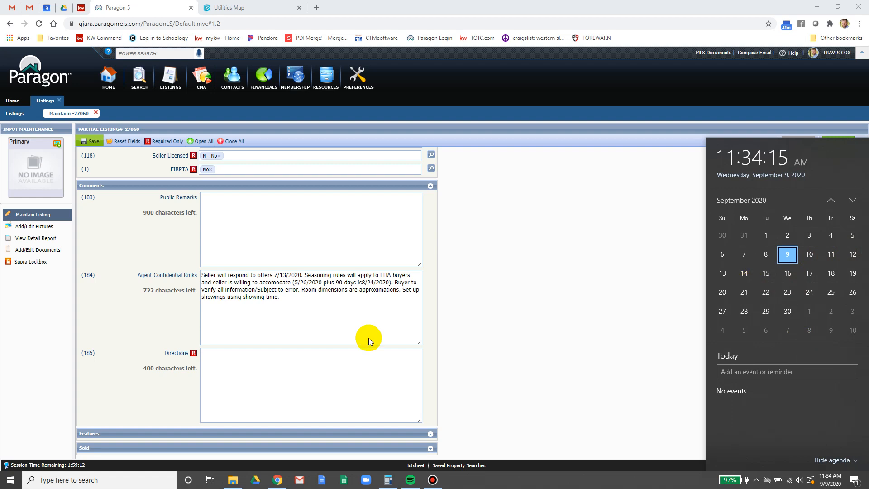
click(278, 275)
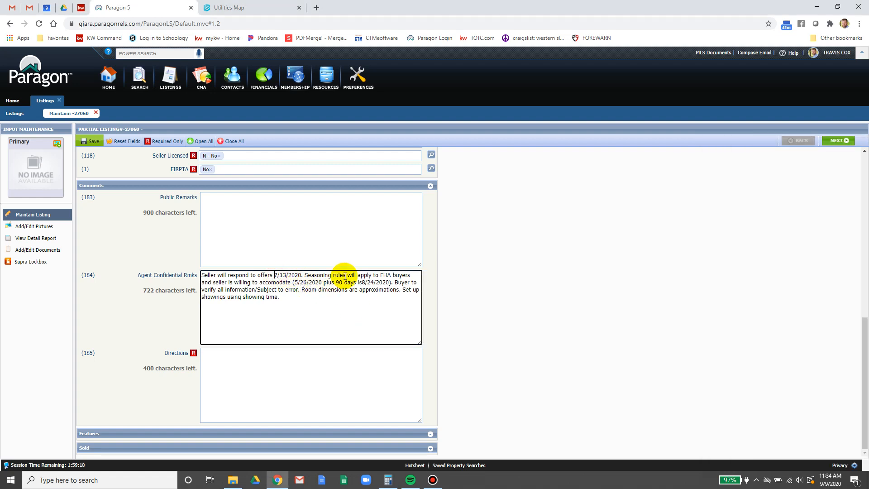
key(Delete)
text(9)
key(Right)
key(Delete)
key(Delete)
text(14)
- Delete the FHA seasoning and room dimensions sentences, ending with following all Covid required precautions
click(344, 275)
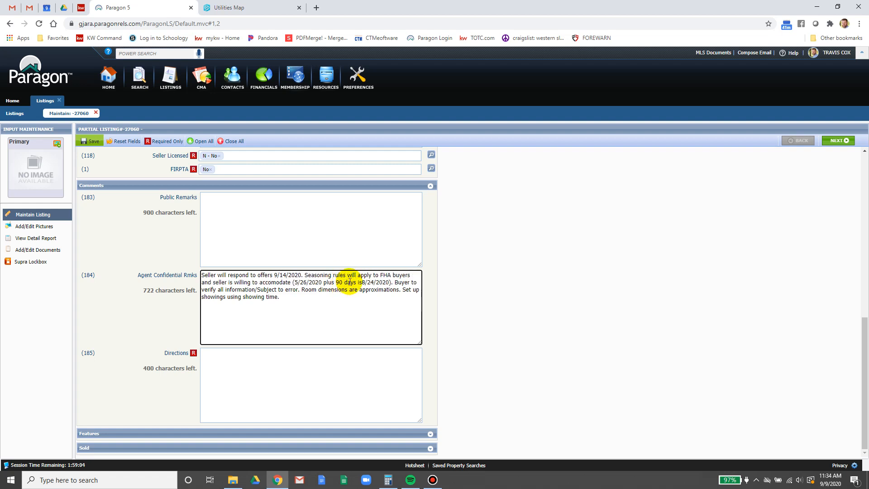
drag(304, 275, 393, 283)
key(BackSpace)
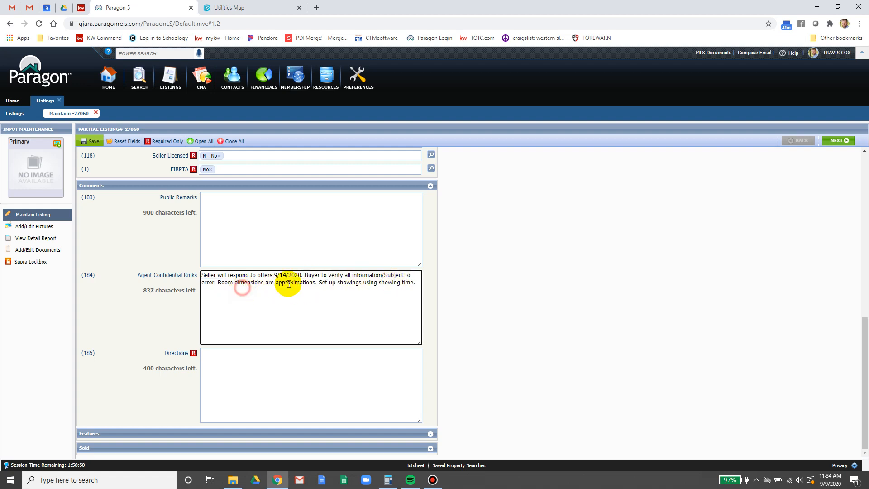
drag(220, 282, 319, 283)
key(BackSpace)
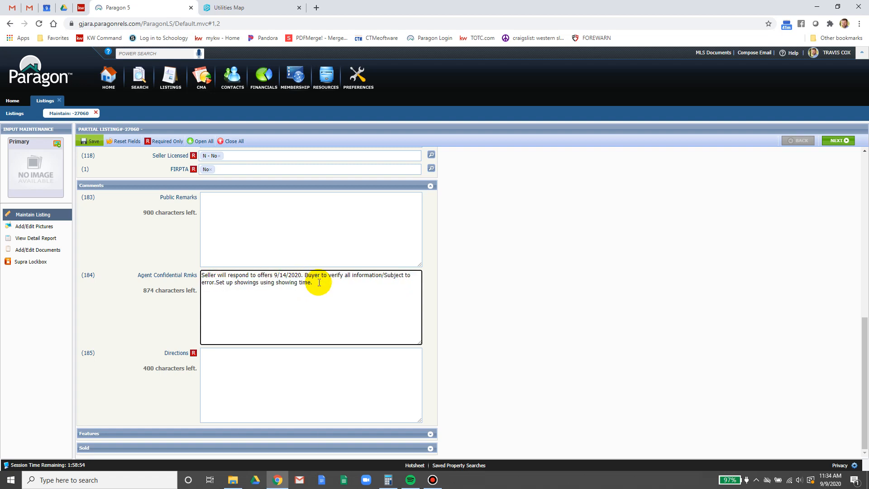
text(time and follow all Covid)
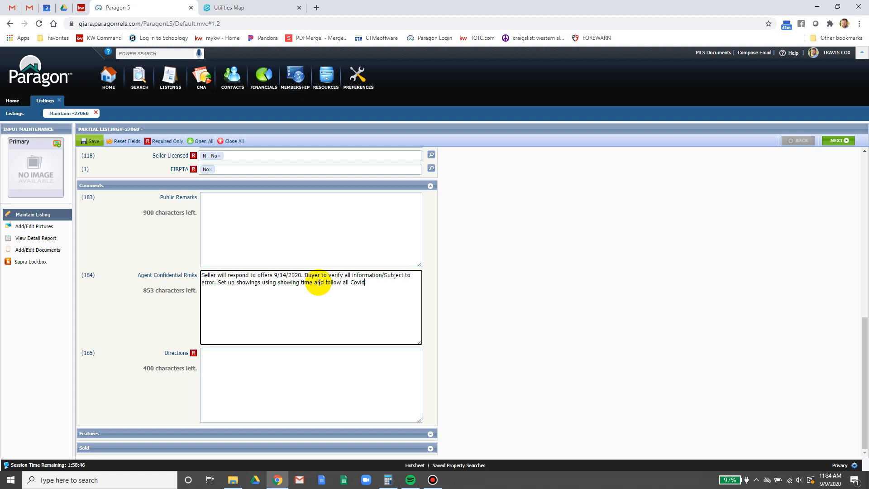
text( required precautions.)
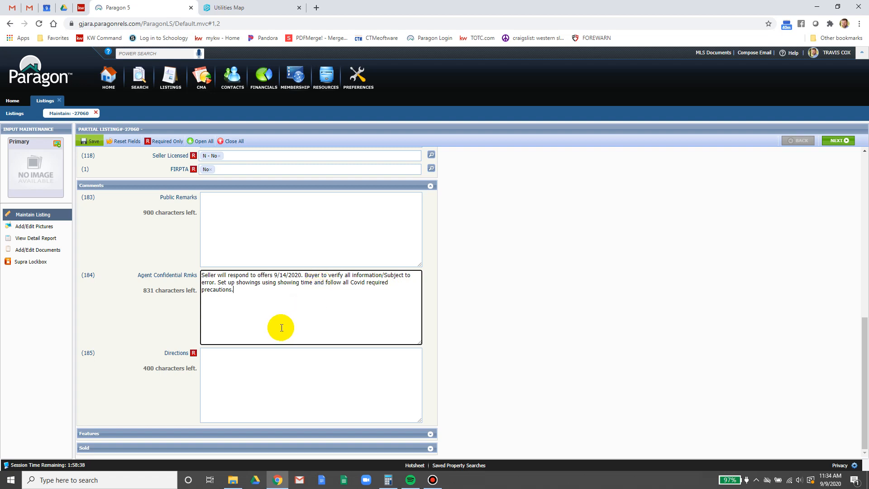
click(282, 393)
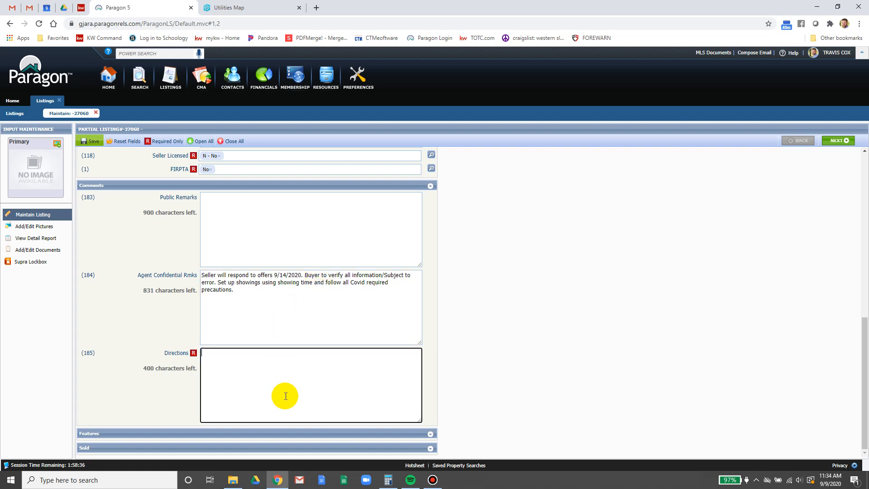
- Turn off the Sewer Districts layer in the Utilities Map to see the plain aerial street map
click(277, 7)
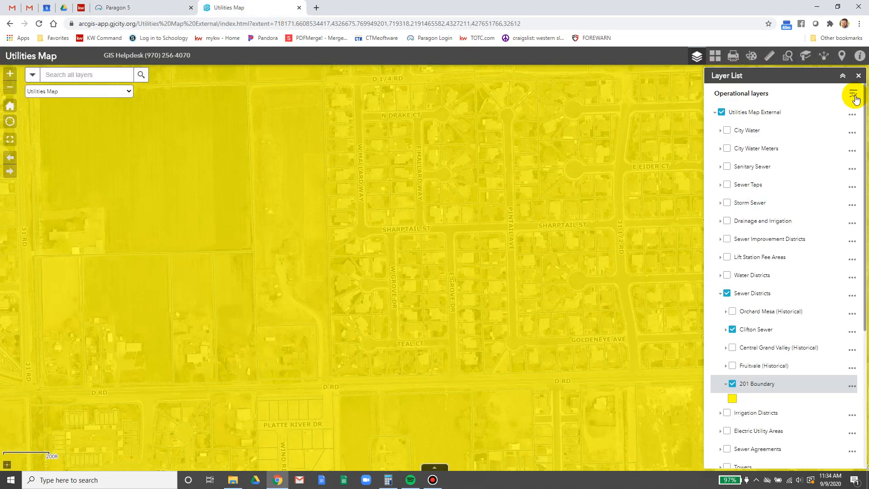
click(858, 75)
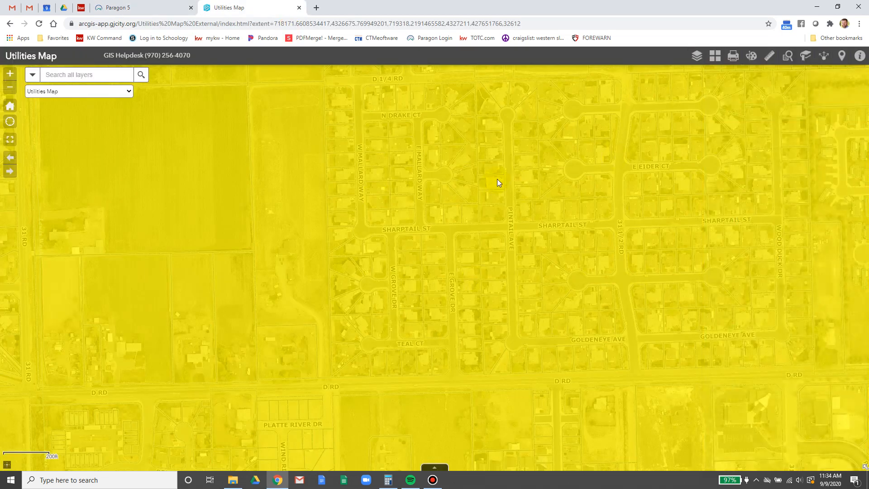
click(696, 55)
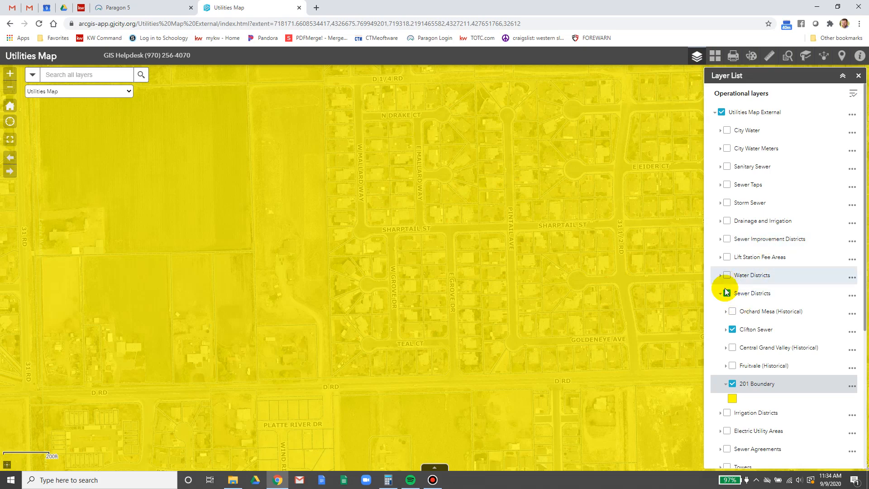
click(726, 294)
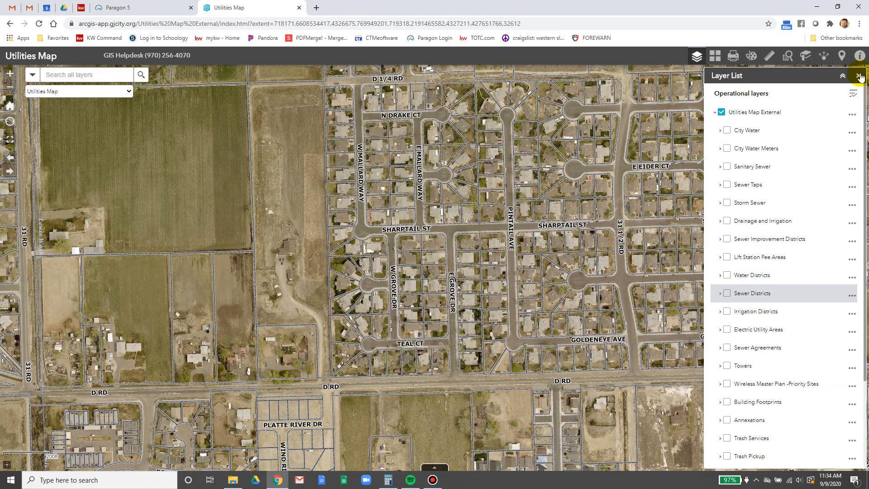
click(858, 75)
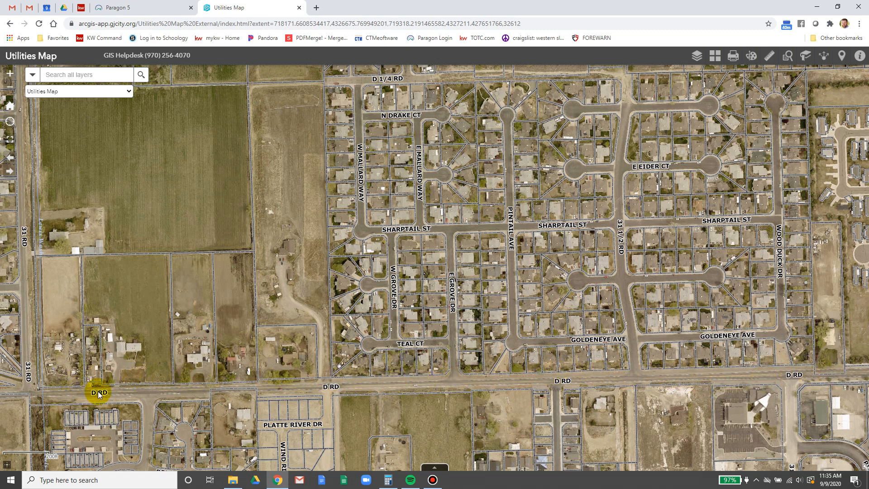
click(142, 7)
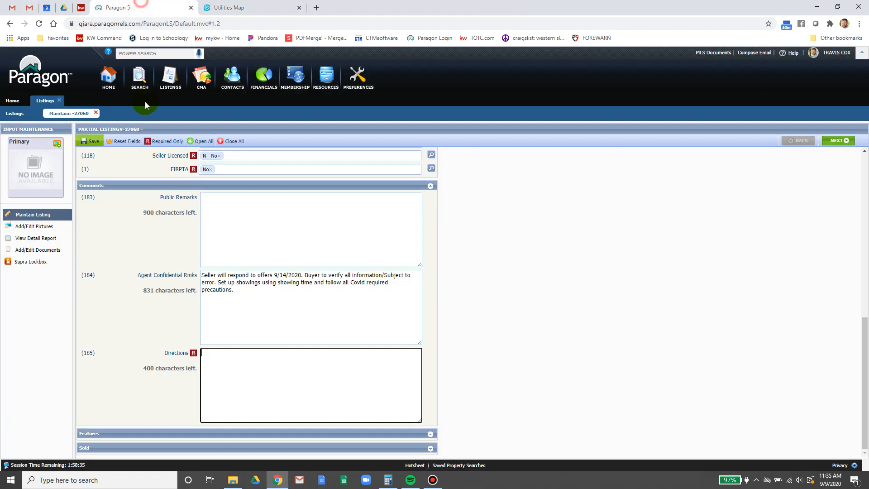
- Enter Directions 'D Road to E Grove Dr, north on E Grove Dr.' after checking the route on the map
click(273, 387)
text(D Road to E Grove Dr,)
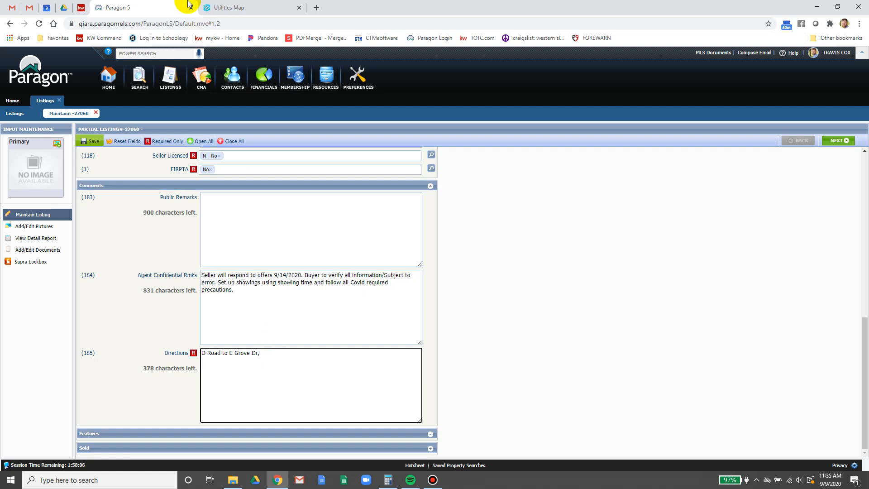
click(227, 7)
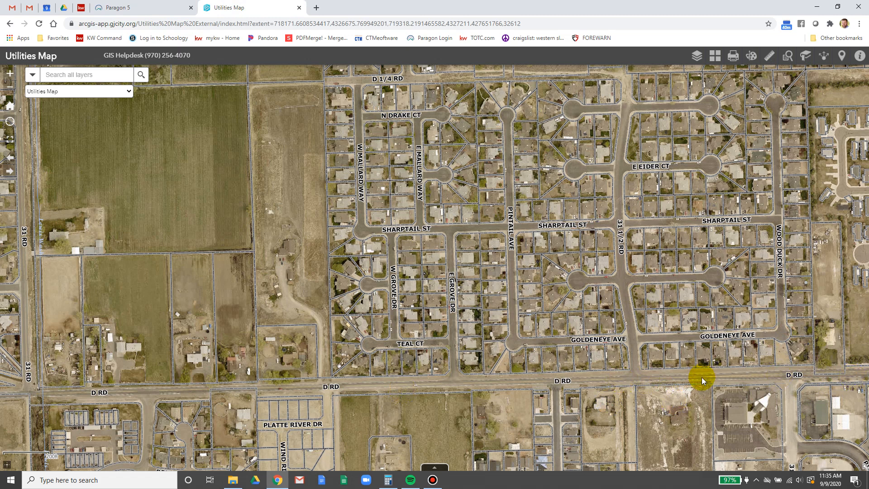
click(114, 4)
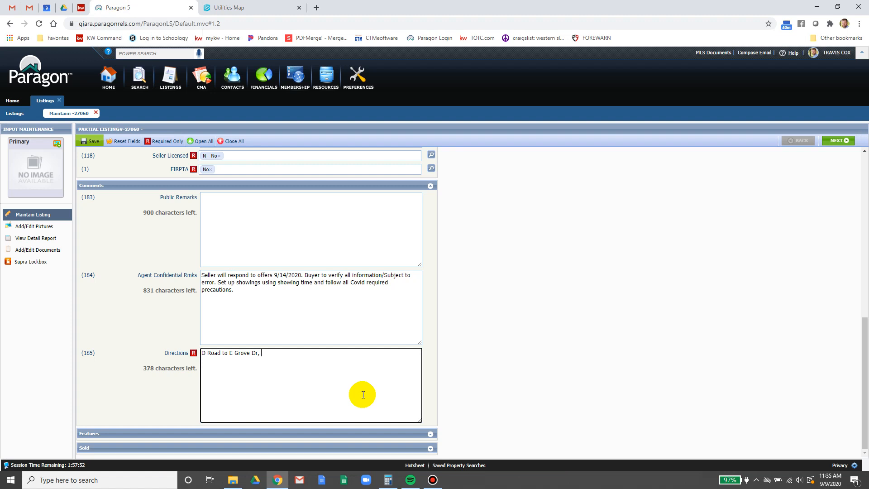
text(h on)
key(BackSpace)
key(BackSpace)
text(Dr)
click(531, 332)
mouse_move(85, 142)
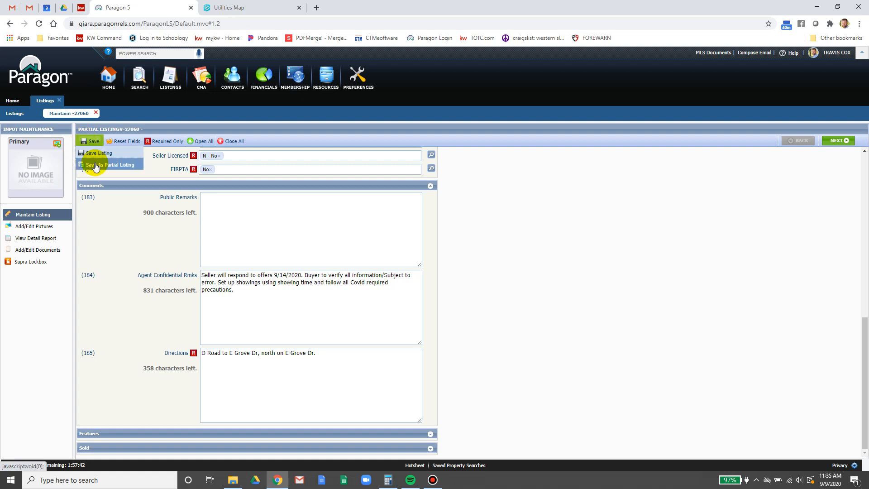
click(94, 167)
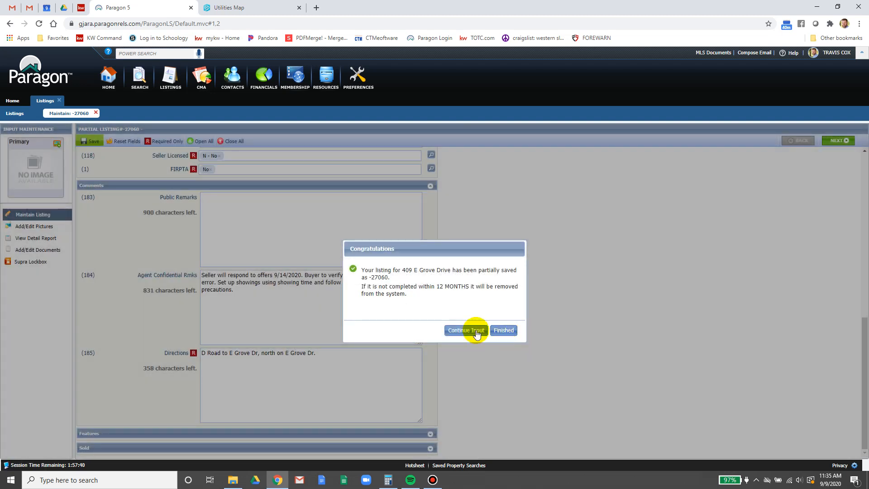
click(477, 333)
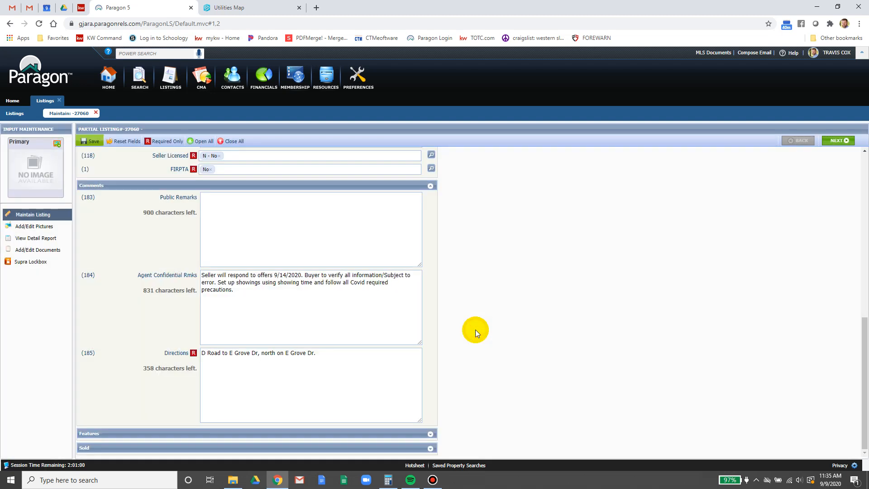
- Collapse the Comments and Financial sections, expand Sold, then re-expand Comments
click(430, 186)
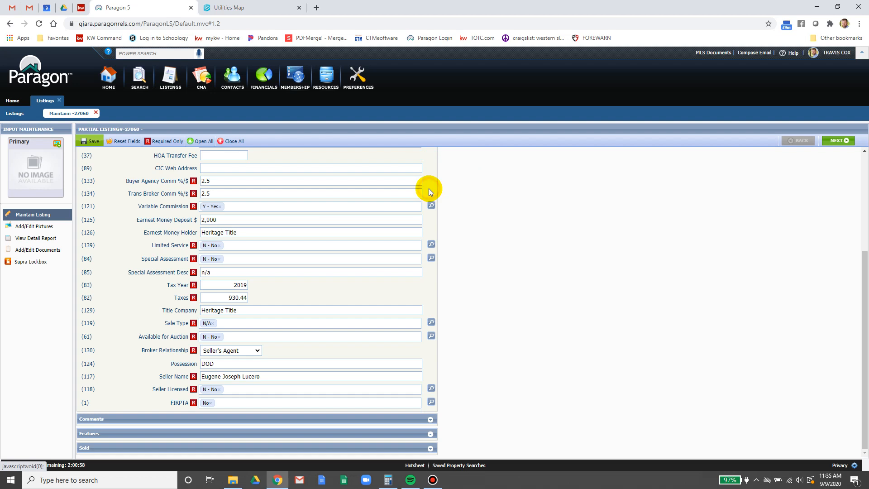
click(429, 448)
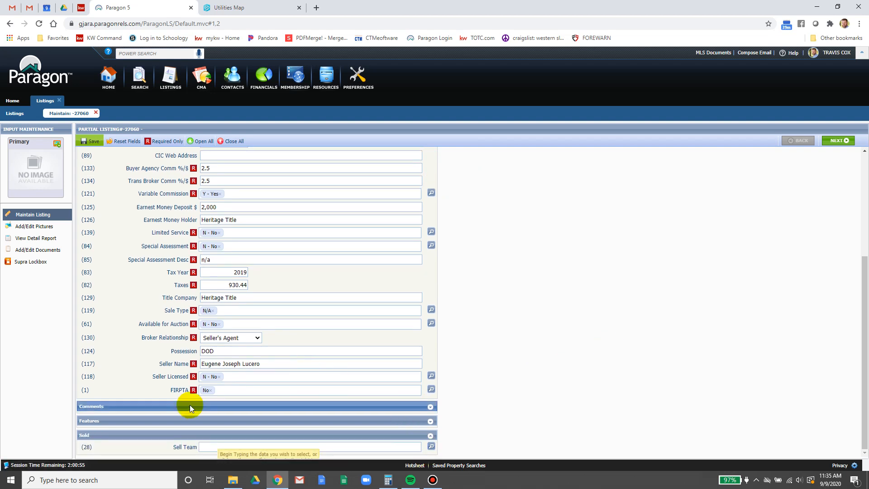
scroll(190, 406, up, 4)
scroll(190, 406, down, 4)
scroll(190, 406, up, 4)
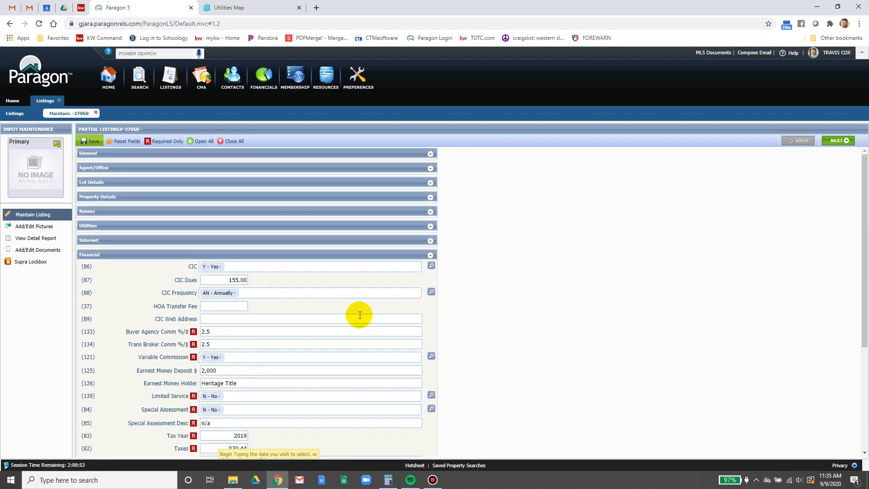
click(431, 254)
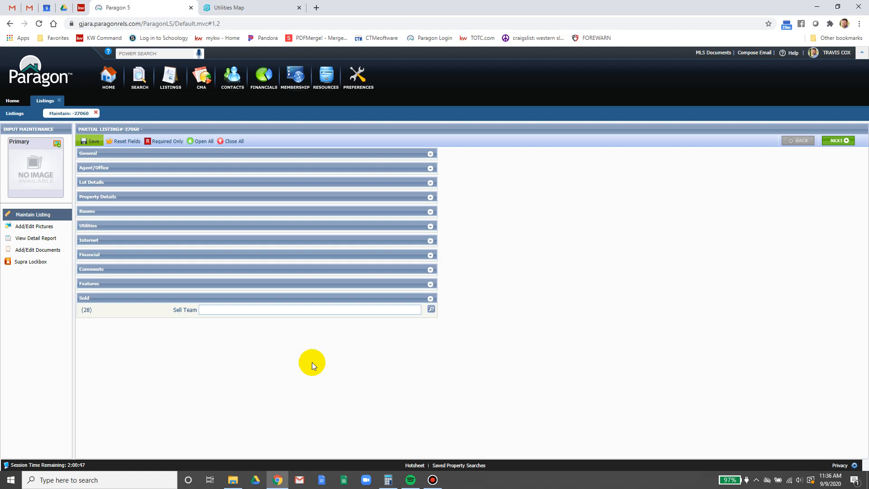
click(399, 268)
click(303, 311)
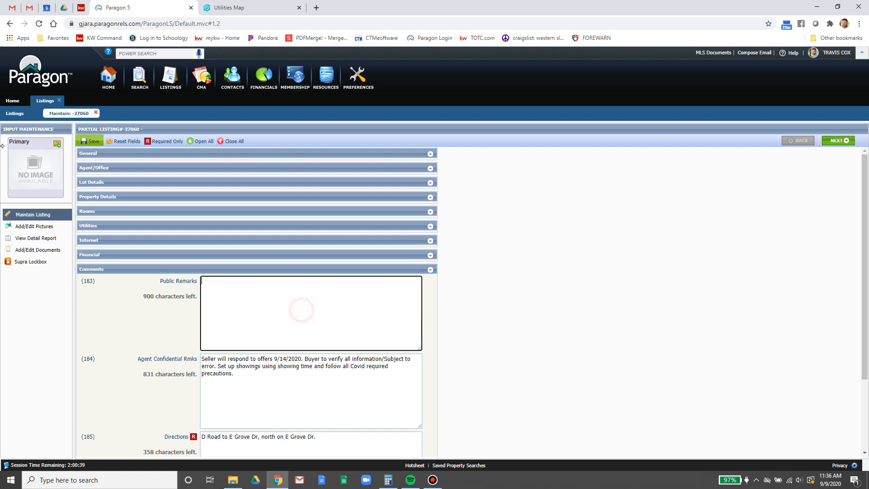
- Save the listing as a partial listing again and continue input
click(92, 143)
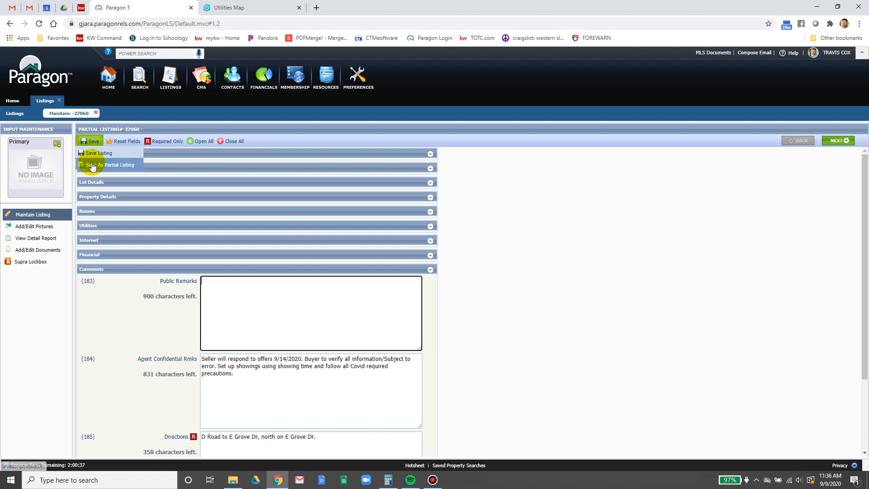
click(91, 162)
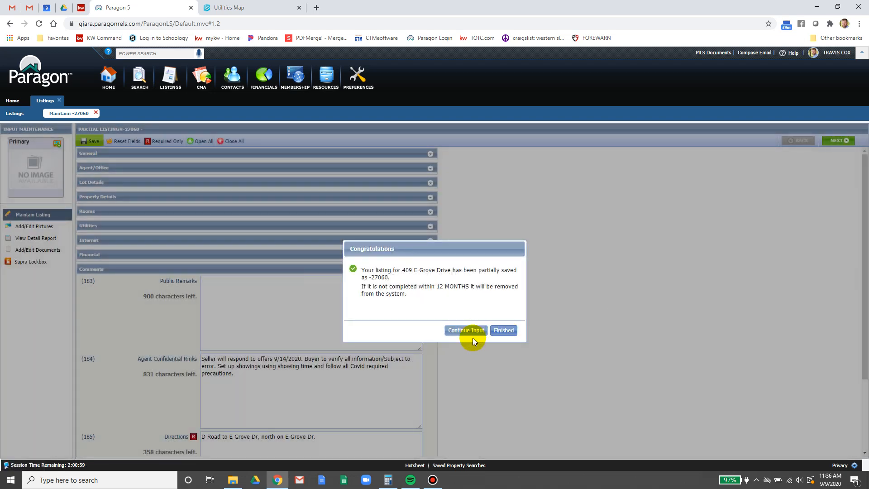
click(471, 332)
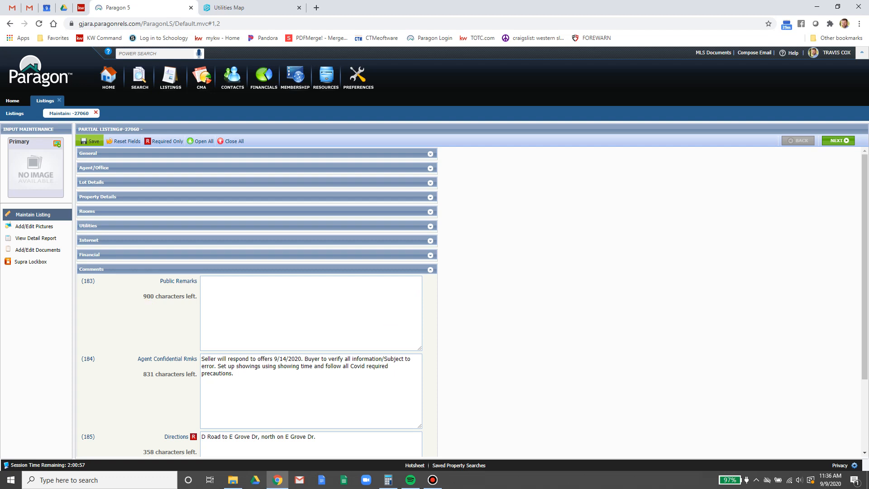